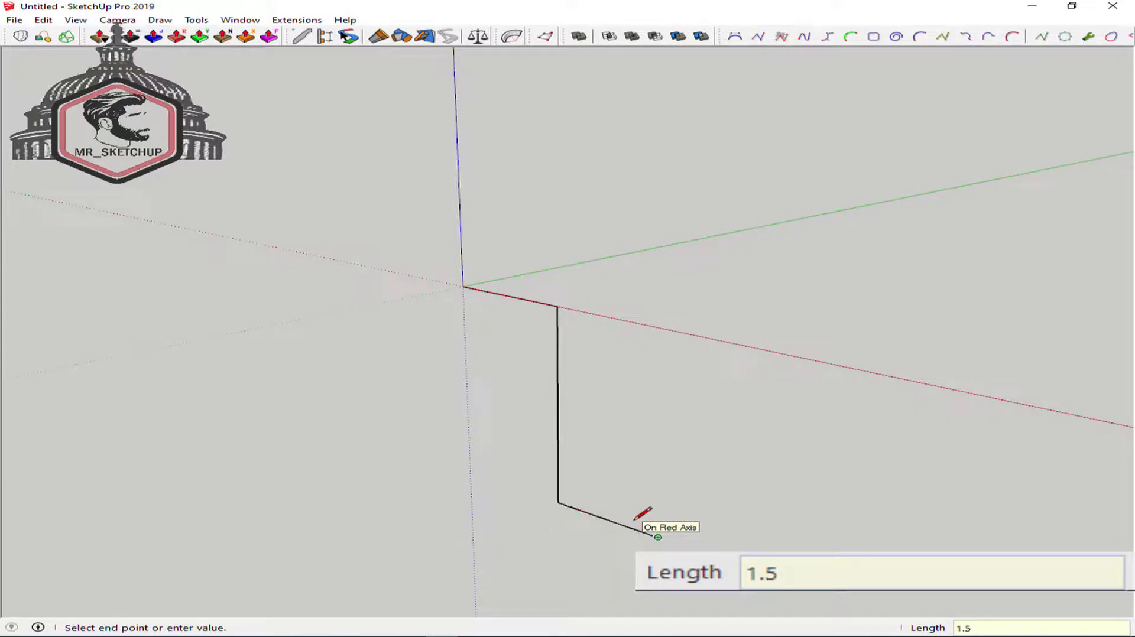
Step: Finish the stepped profile with a 1.5 m line along the red axis
{"action": "key", "text": "Return"}
{"action": "key", "text": "space"}
Step: Move the whole profile straight up so that its lower segment lies on the red axis
{"action": "middle_click_drag", "start_coordinate": [544, 435], "coordinate": [792, 457]}
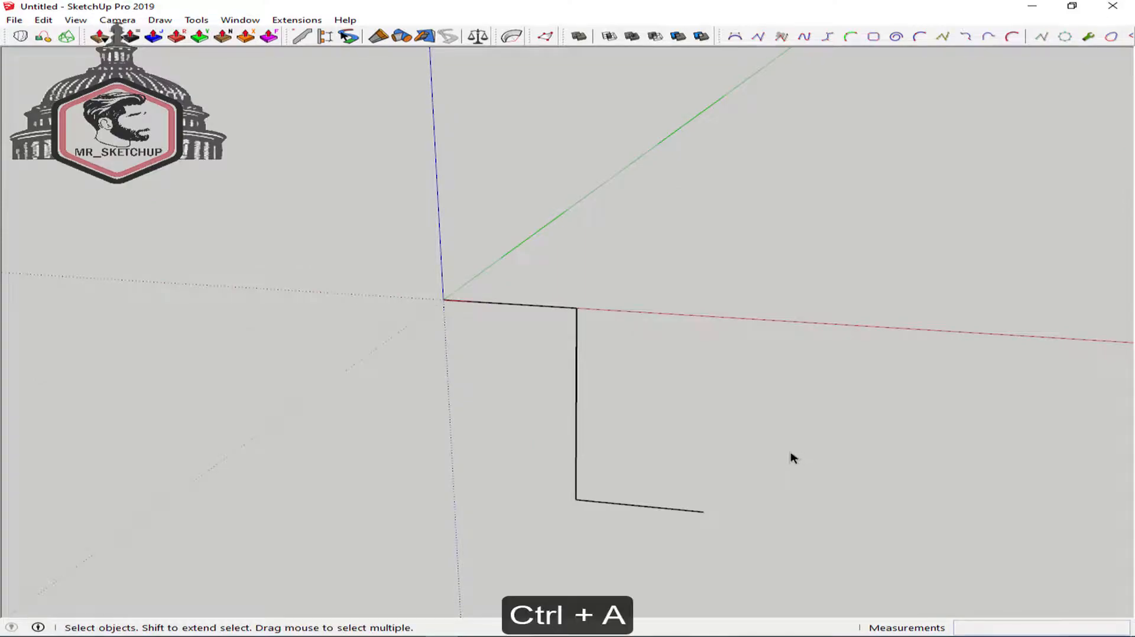
{"action": "key", "text": "m"}
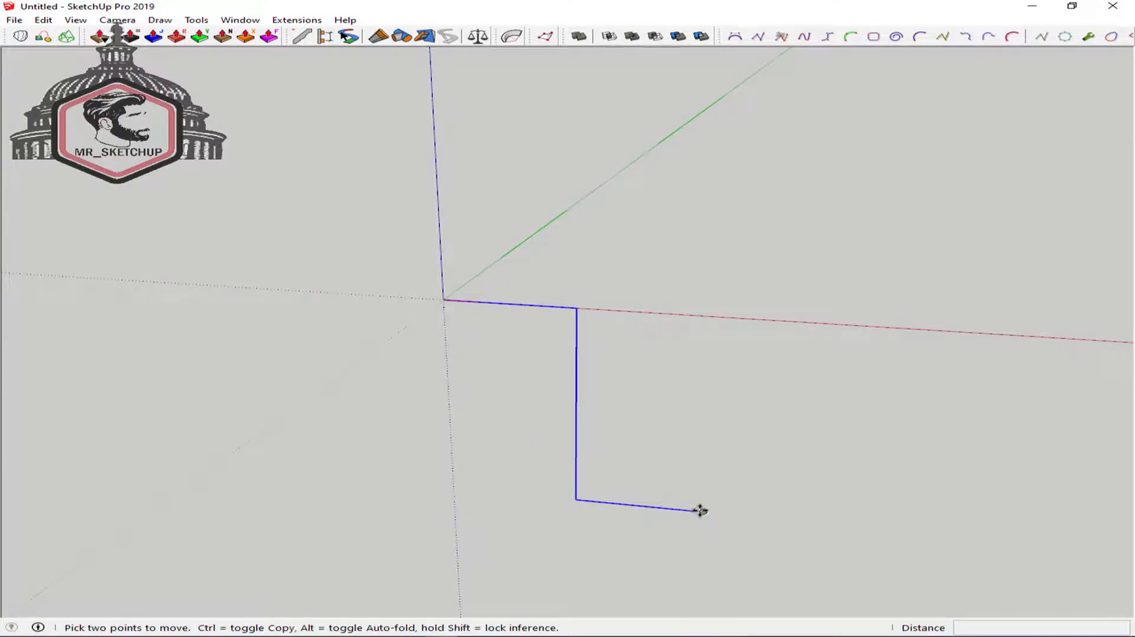
{"action": "left_click", "coordinate": [703, 511]}
{"action": "left_click", "coordinate": [445, 302]}
{"action": "middle_click_drag", "start_coordinate": [445, 301], "coordinate": [525, 451]}
{"action": "key", "text": "space"}
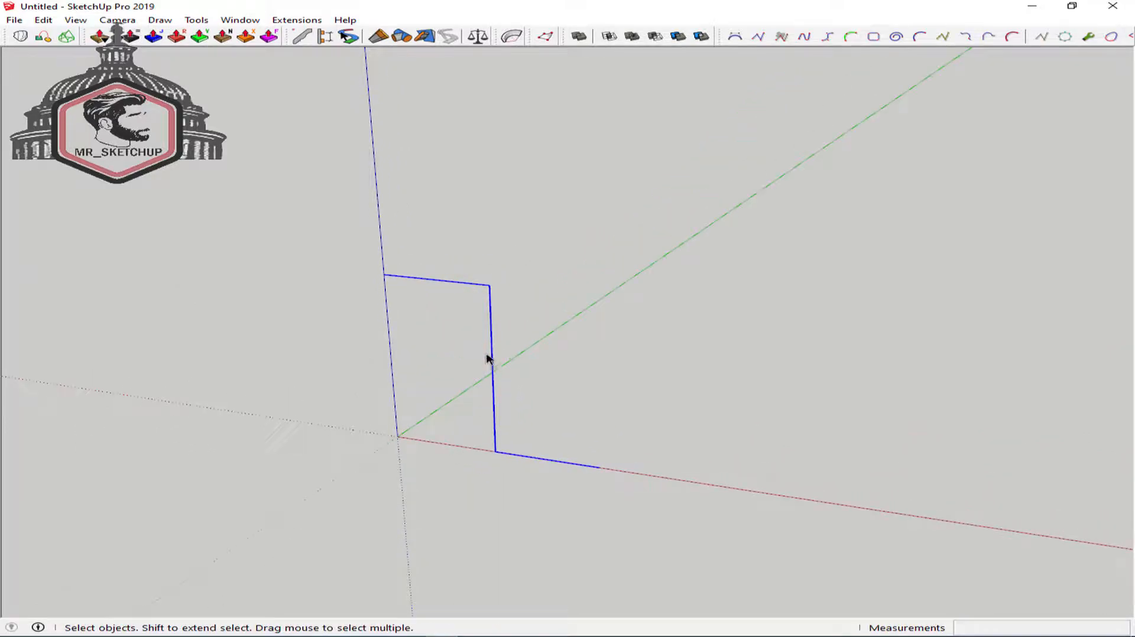
Step: Round the profile's two corners by converting it to a BZ Polyline Arc Corners curve, and group the result
{"action": "right_click", "coordinate": [492, 350]}
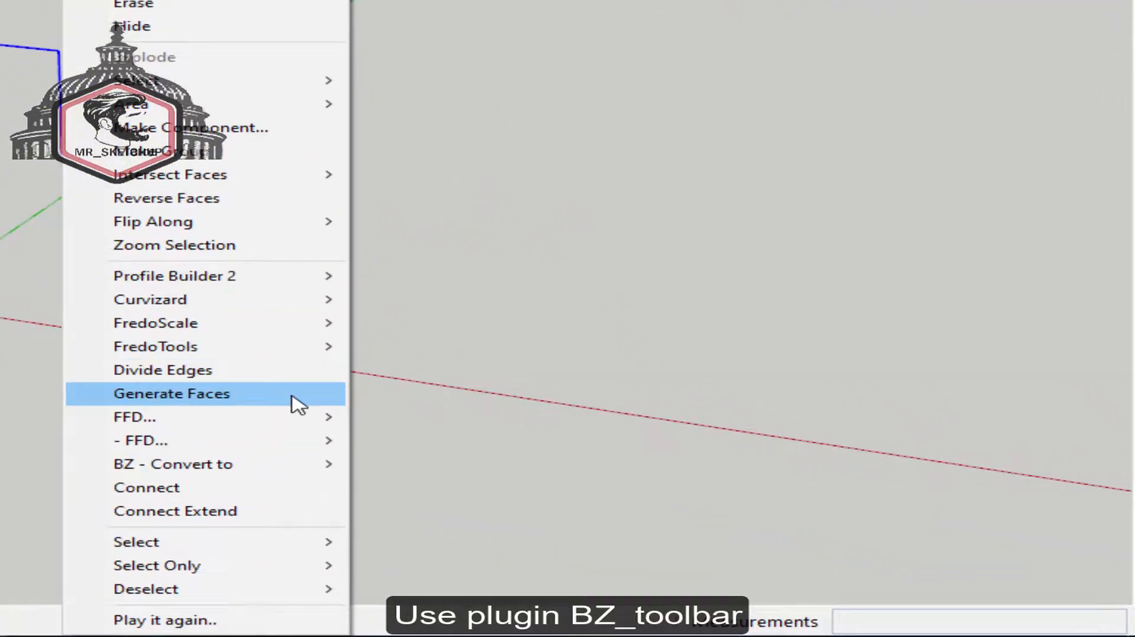
{"action": "mouse_move", "coordinate": [346, 469]}
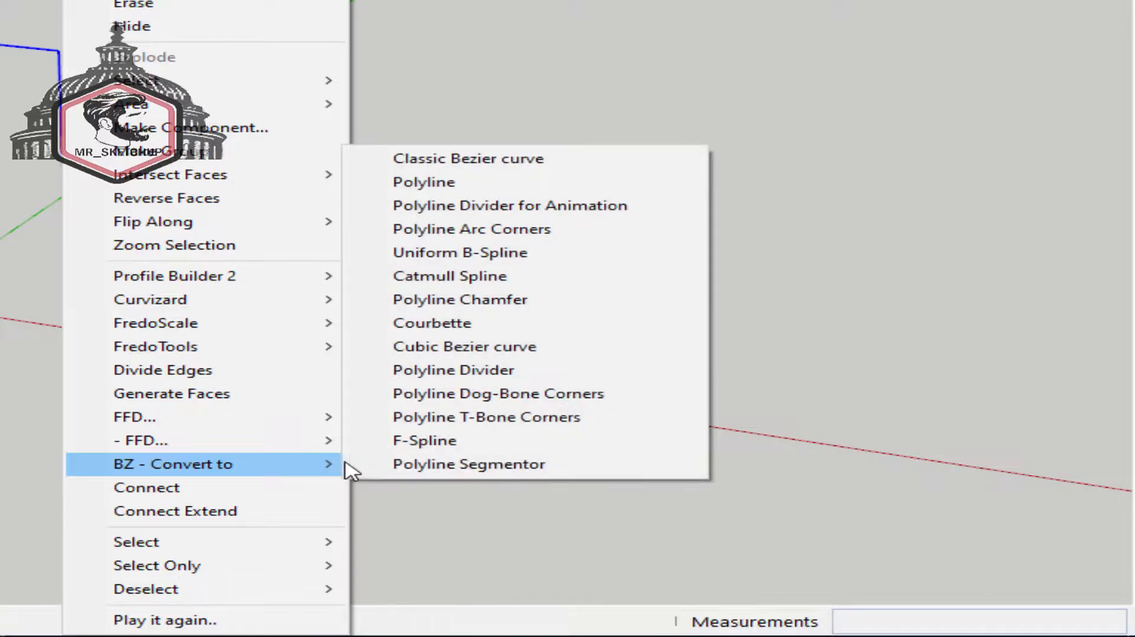
{"action": "left_click", "coordinate": [590, 232]}
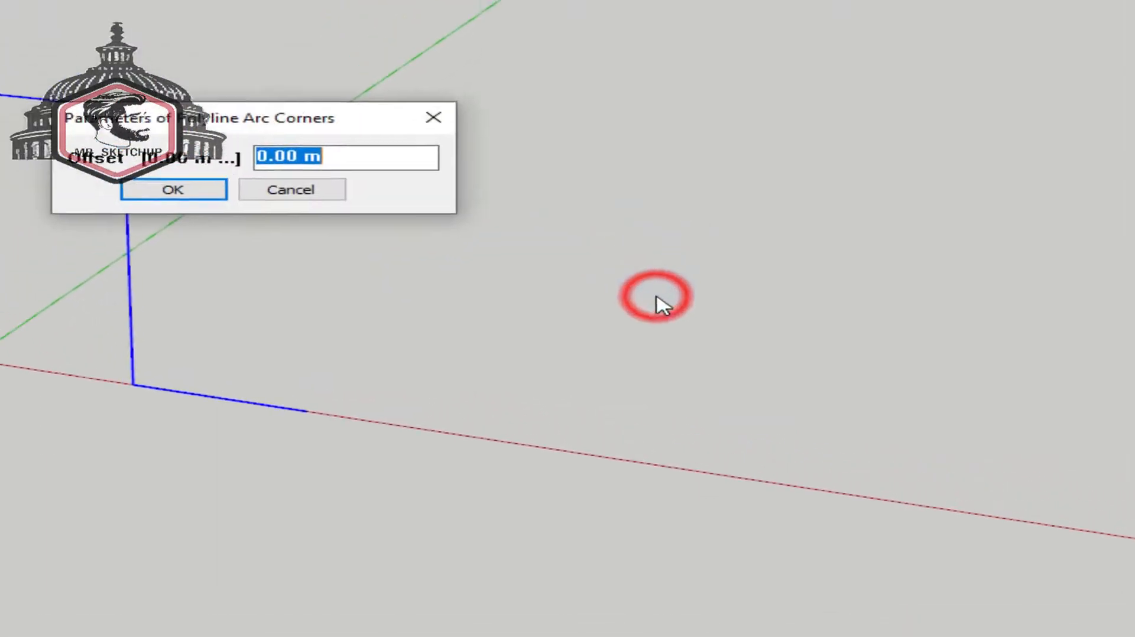
{"action": "type", "text": "."}
{"action": "key", "text": "Return"}
{"action": "left_click", "coordinate": [886, 500]}
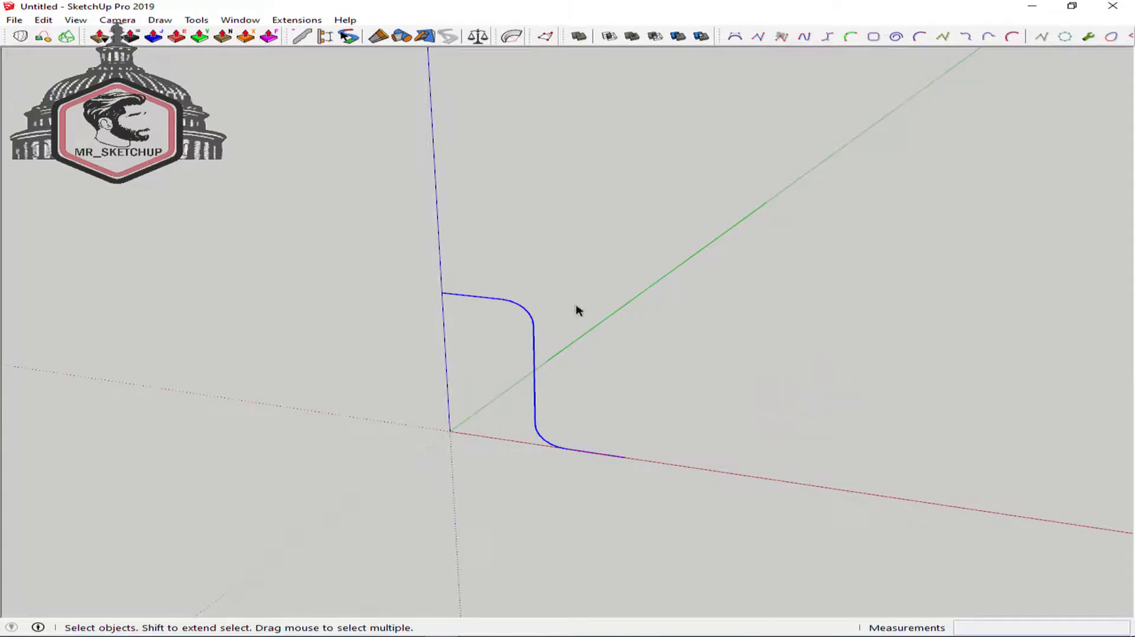
{"action": "middle_click_drag", "start_coordinate": [576, 310], "coordinate": [365, 347]}
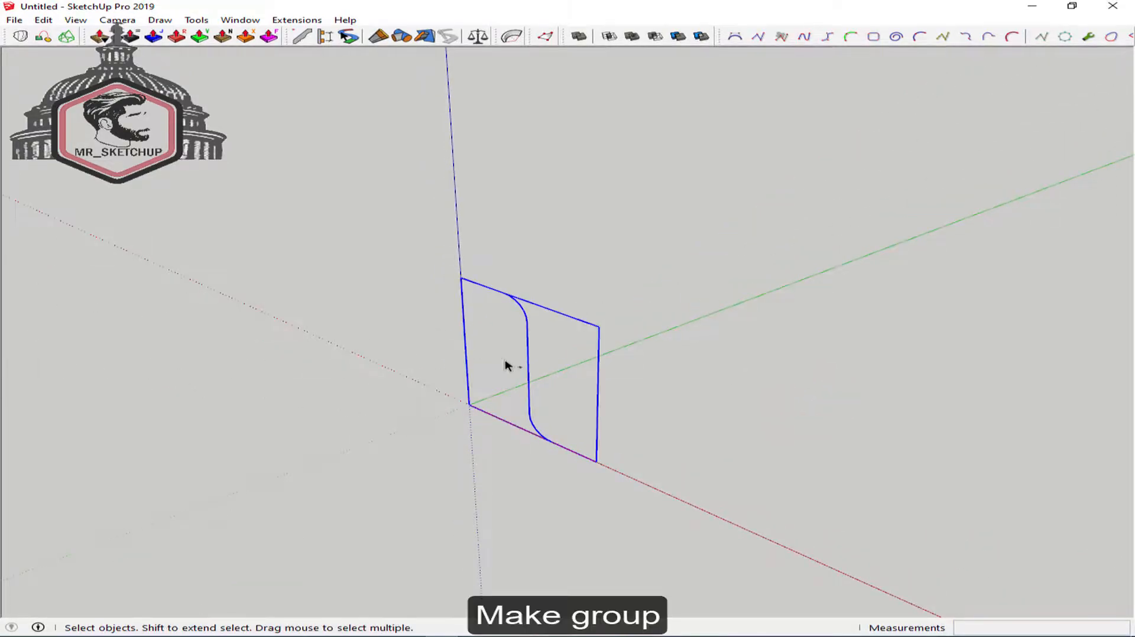
Step: Draw a guide line from the profile's midpoint 3 m along the green axis, followed by a 0.15 m vertical segment
{"action": "scroll", "coordinate": [507, 367], "scroll_direction": "up", "scroll_amount": 2}
{"action": "key", "text": "l"}
{"action": "left_click", "coordinate": [533, 370]}
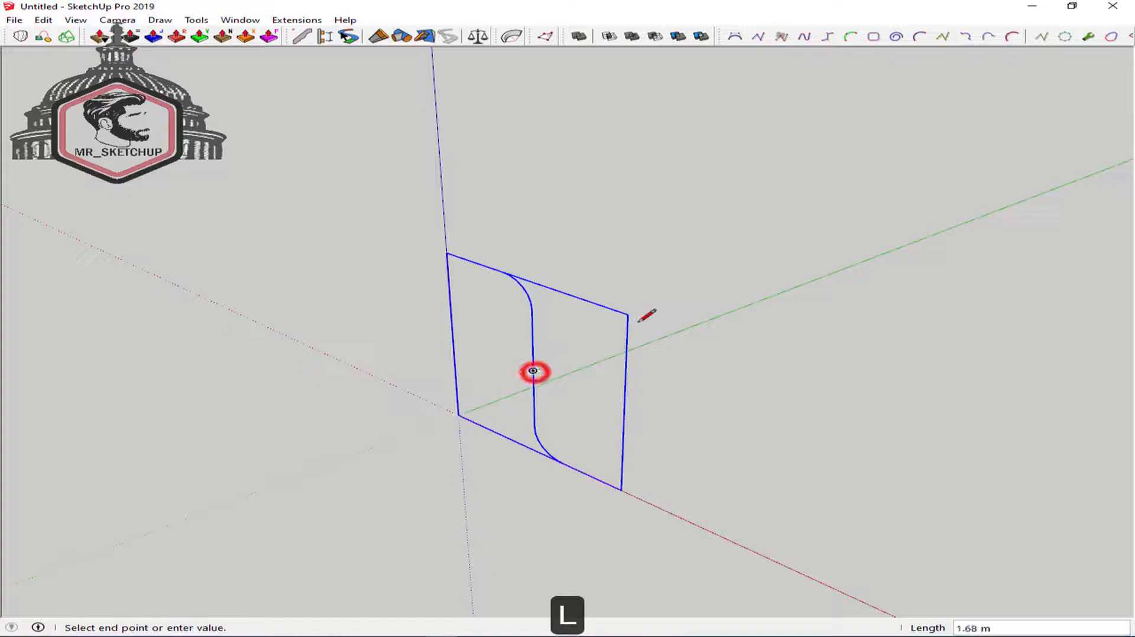
{"action": "key", "text": "Escape"}
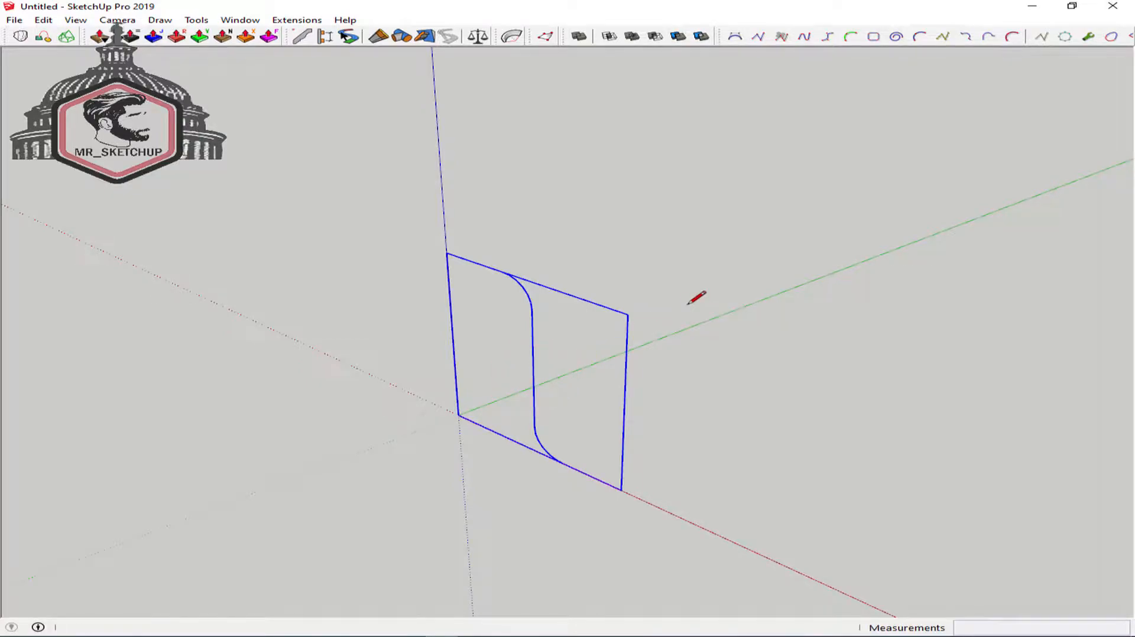
{"action": "left_click", "coordinate": [533, 370]}
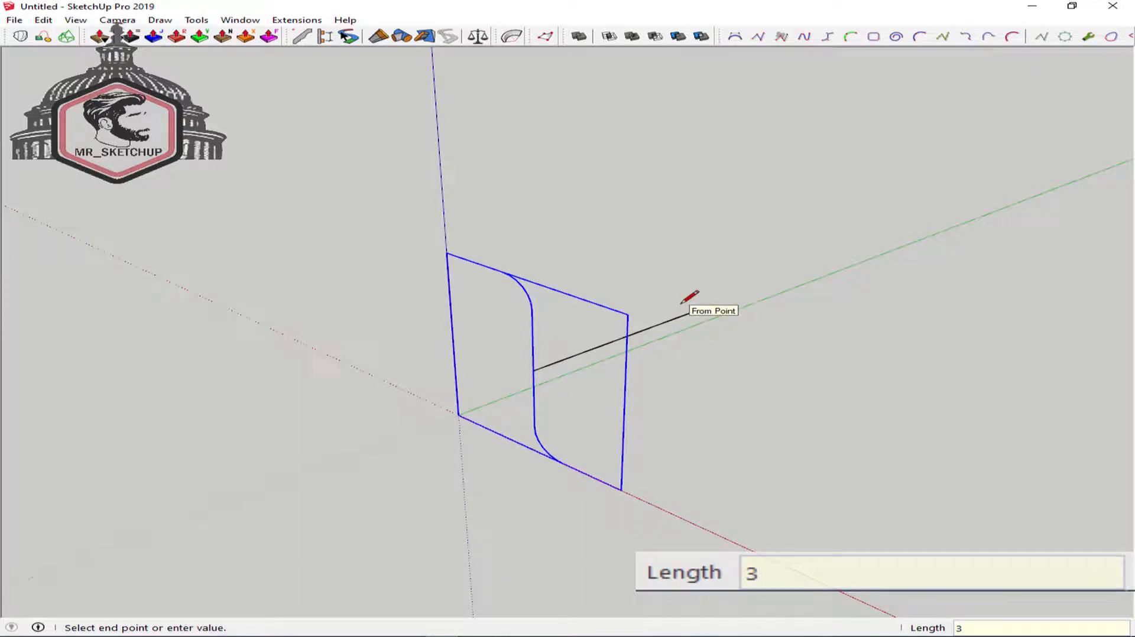
{"action": "type", "text": ".15"}
{"action": "key", "text": "Return"}
{"action": "key", "text": "space"}
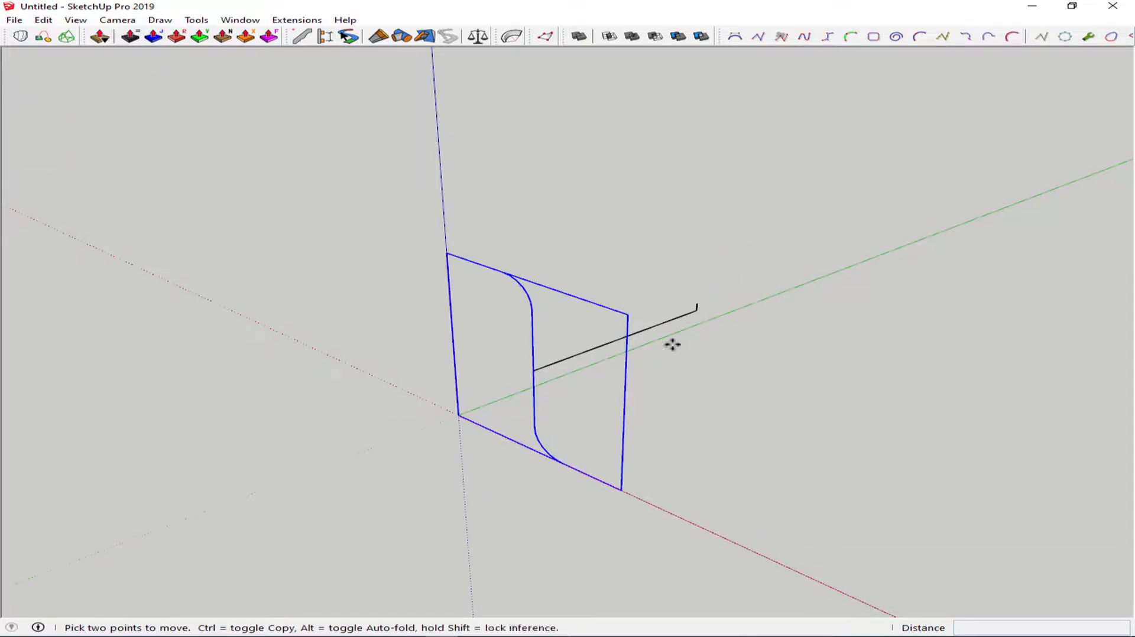
Step: Copy the profile group from its midpoint 3 m along the green axis to the corner of the guide line
{"action": "key", "text": "m"}
{"action": "key", "text": "ctrl"}
{"action": "left_click", "coordinate": [533, 370]}
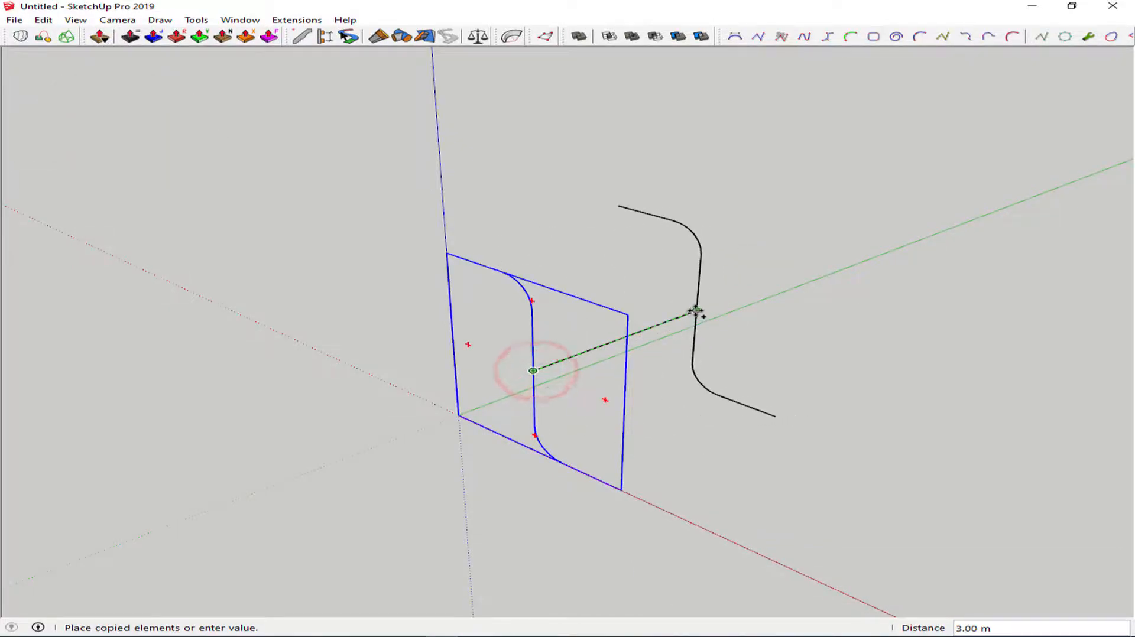
{"action": "left_click", "coordinate": [697, 312]}
Step: Scale the copied profile vertically about its centre down to the tip of the 0.15 m guide segment, and delete the guide line
{"action": "key", "text": "s"}
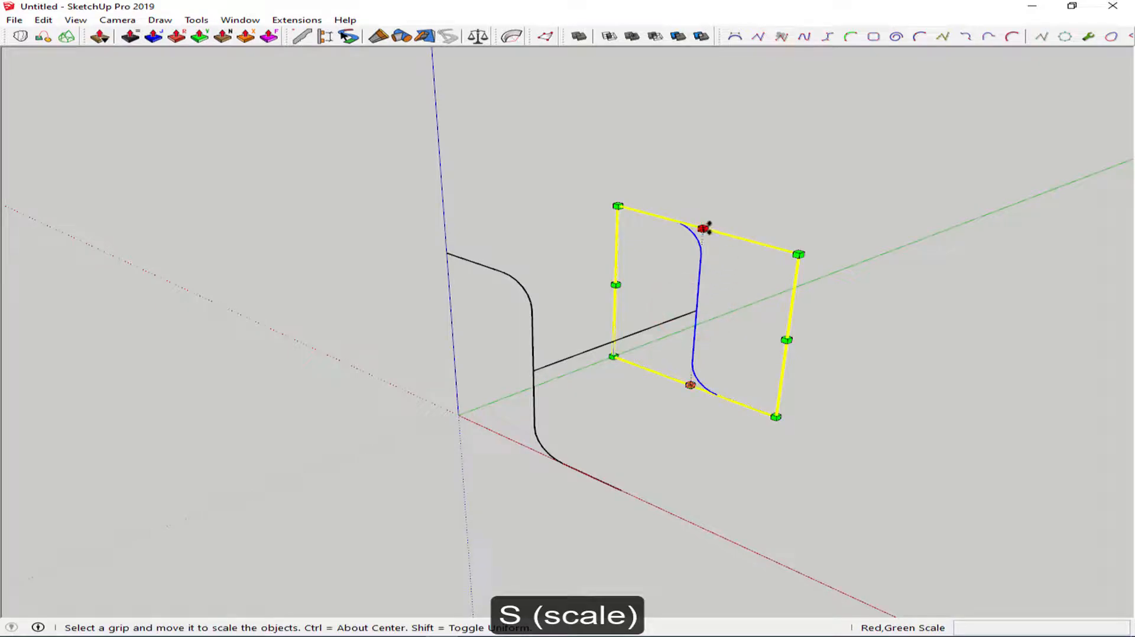
{"action": "left_click", "coordinate": [703, 229]}
{"action": "key", "text": "ctrl"}
{"action": "left_click", "coordinate": [698, 306]}
{"action": "key", "text": "space"}
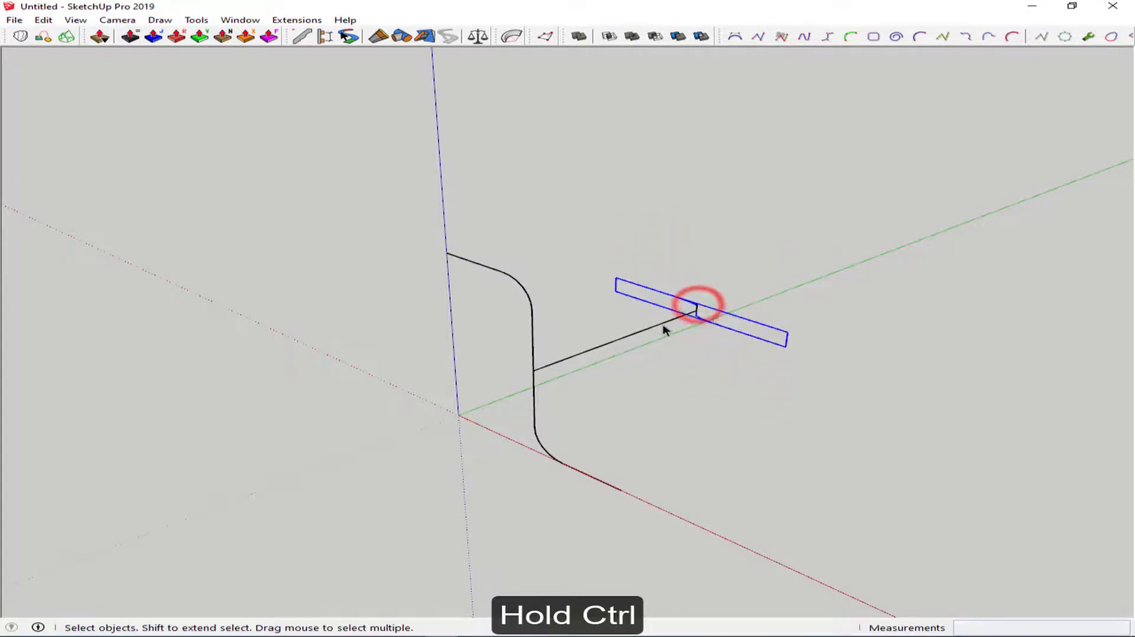
{"action": "left_click", "coordinate": [661, 324]}
{"action": "key", "text": "Delete"}
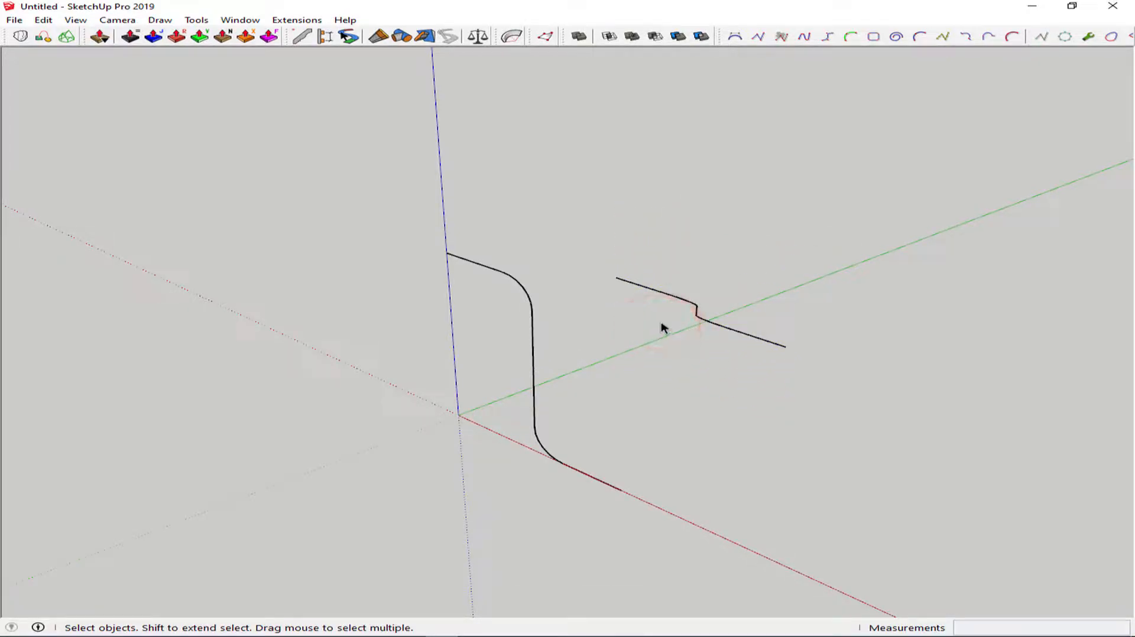
Step: Loft between the two profiles with 10 segments, generating only the intermediate profile curves without faces
{"action": "middle_click_drag", "start_coordinate": [717, 332], "coordinate": [650, 367]}
{"action": "key", "text": "ctrl+a"}
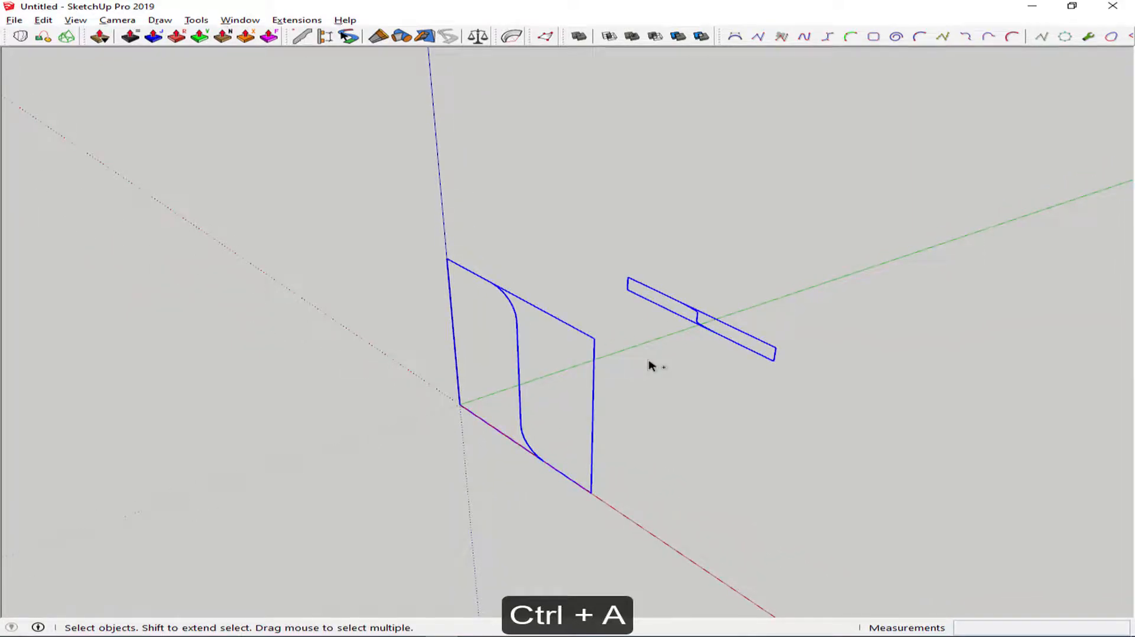
{"action": "key", "text": "ctrl+l"}
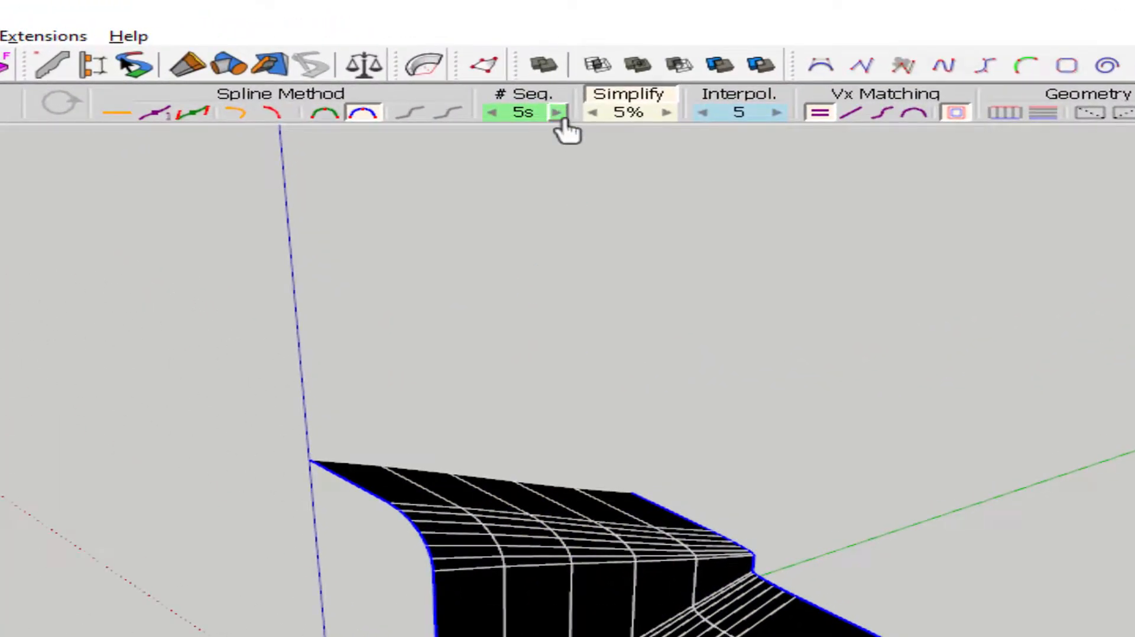
{"action": "left_click", "coordinate": [557, 112]}
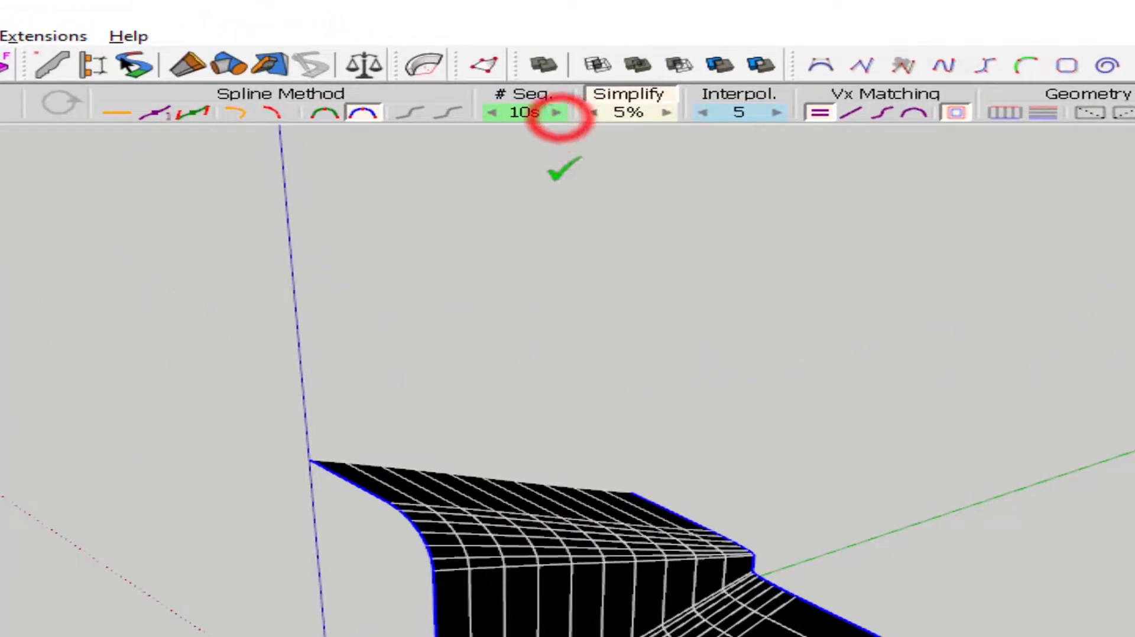
{"action": "left_click", "coordinate": [1051, 113]}
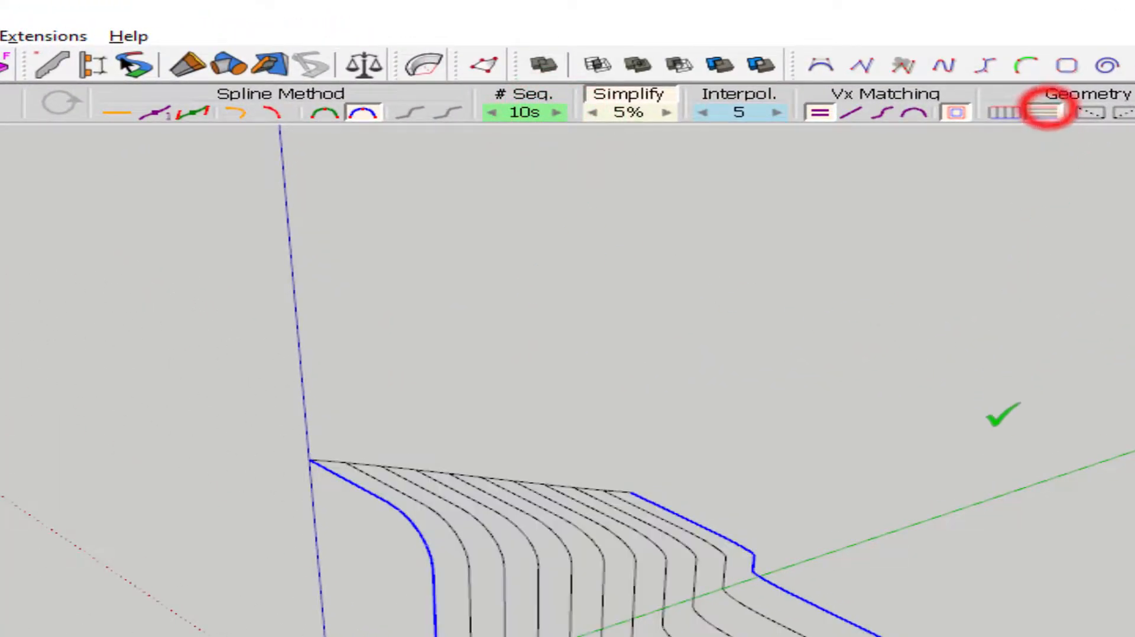
{"action": "left_click", "coordinate": [975, 449]}
Step: Draw a straight line from the lower end of the flattest curve across to its opposite end, parallel to the red axis
{"action": "middle_click_drag", "start_coordinate": [160, 332], "coordinate": [161, 331]}
{"action": "key", "text": "l"}
{"action": "left_click", "coordinate": [582, 464]}
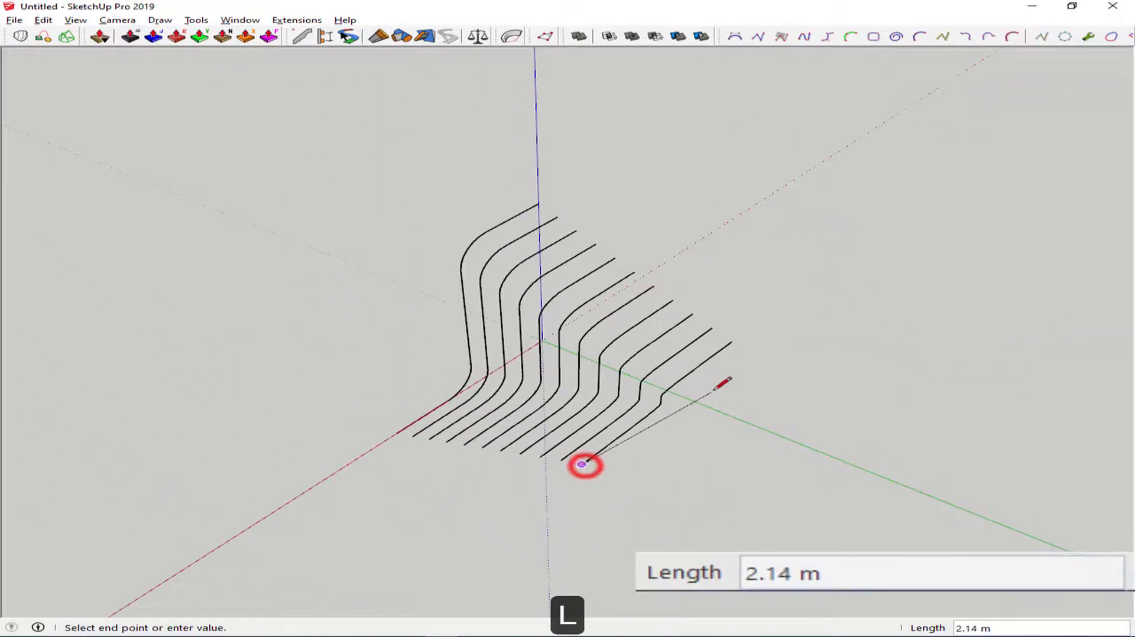
{"action": "left_click", "coordinate": [730, 353]}
{"action": "key", "text": "space"}
Step: Move the straight line 0.30 m outward along the green axis, using the spacing between the last two curves
{"action": "key", "text": "m"}
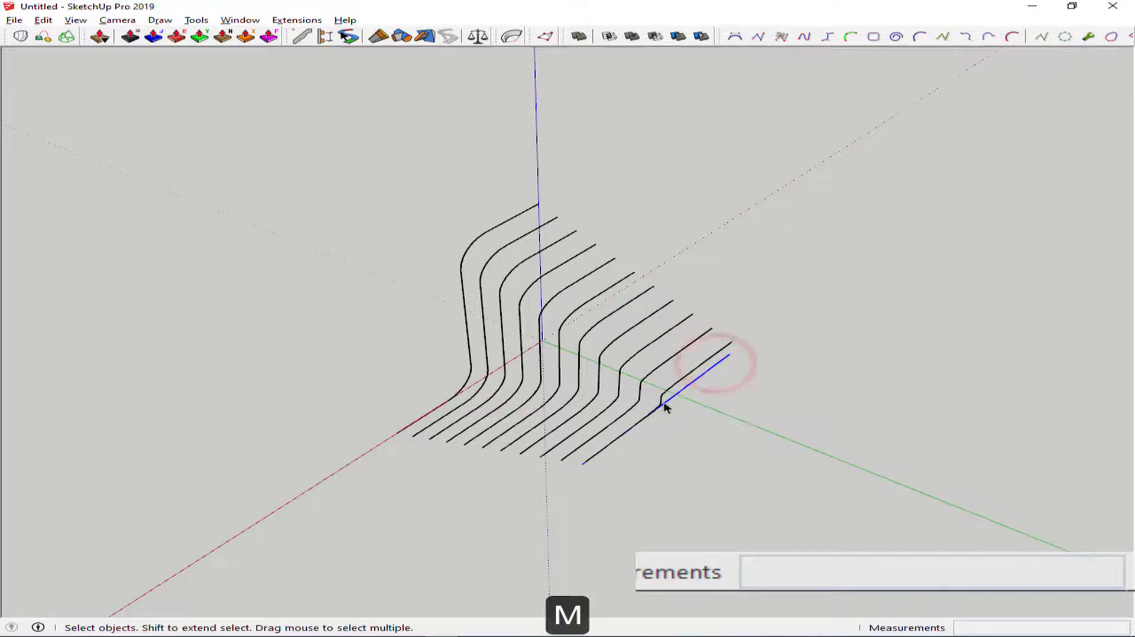
{"action": "left_click", "coordinate": [565, 461]}
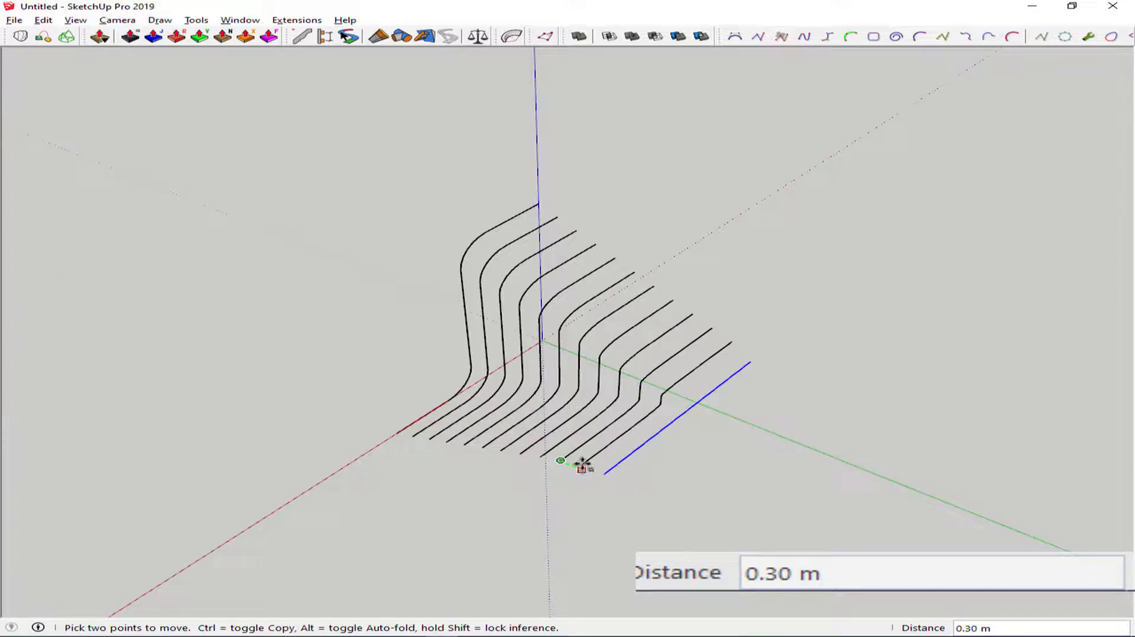
{"action": "left_click", "coordinate": [582, 461]}
{"action": "key", "text": "space"}
Step: Select all the curves and explode their groups
{"action": "middle_click_drag", "start_coordinate": [583, 461], "coordinate": [651, 337]}
{"action": "key", "text": "ctrl+a"}
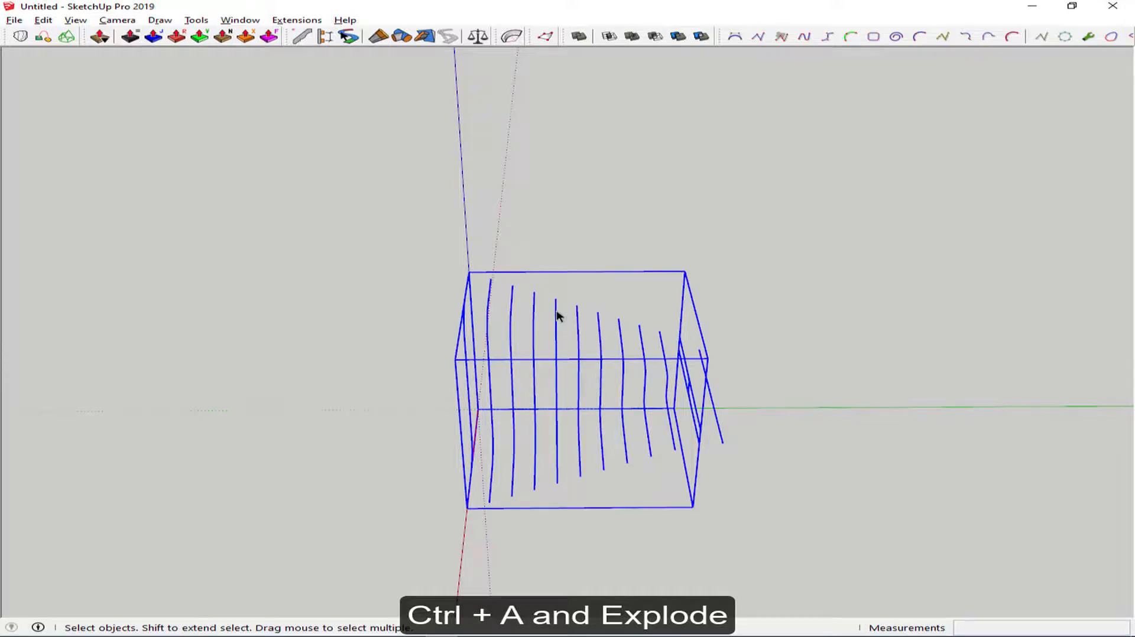
{"action": "key", "text": "x"}
Step: Extrude all the curves into strips about 0.2 m wide along the green axis with the Vertex Tools move gizmo
{"action": "key", "text": "ctrl+a"}
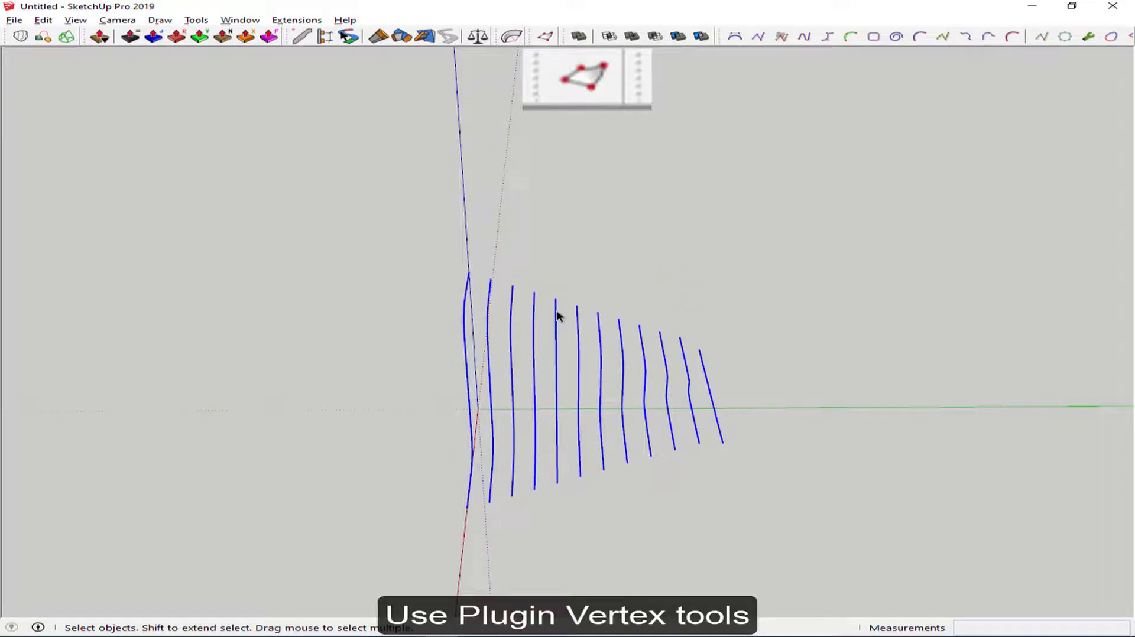
{"action": "key", "text": "v"}
{"action": "left_click_drag", "start_coordinate": [703, 392], "coordinate": [721, 395], "text": "ctrl"}
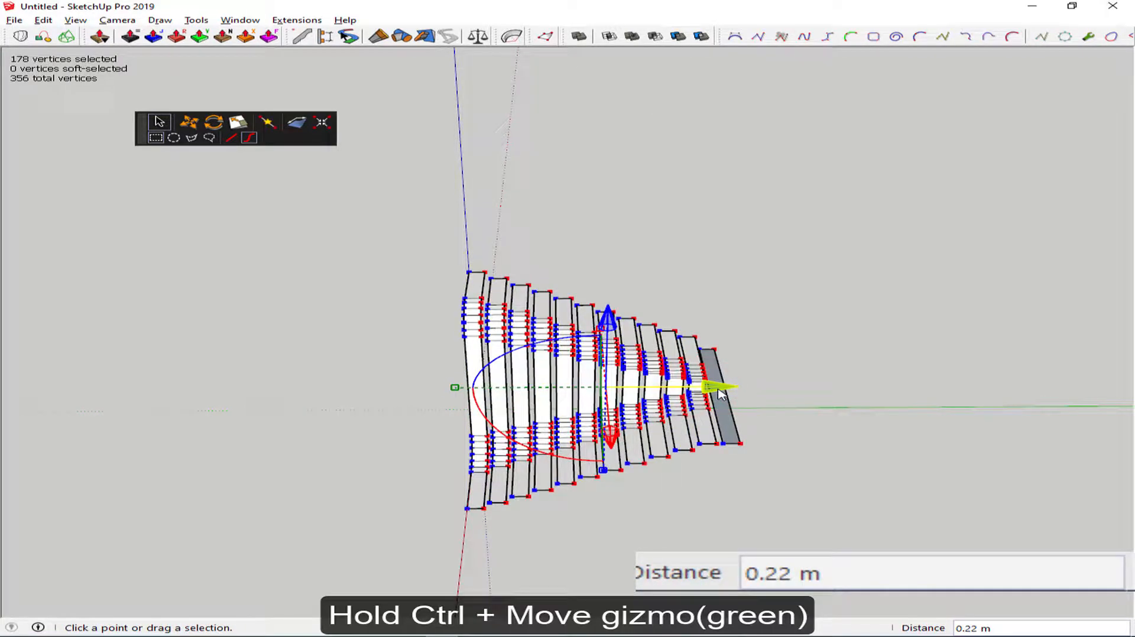
{"action": "key", "text": "Return"}
{"action": "key", "text": "space"}
Step: Reverse the face of the flat strip at the far end of the row
{"action": "middle_click_drag", "start_coordinate": [755, 401], "coordinate": [724, 400]}
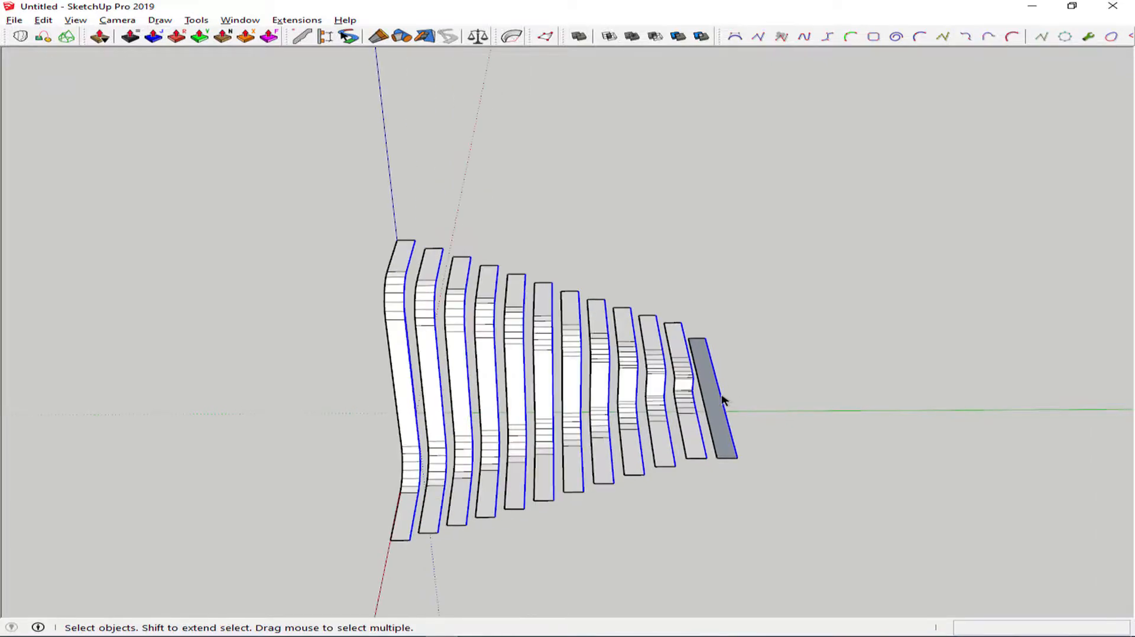
{"action": "left_click", "coordinate": [715, 396]}
{"action": "scroll", "coordinate": [718, 398], "scroll_direction": "up", "scroll_amount": 2}
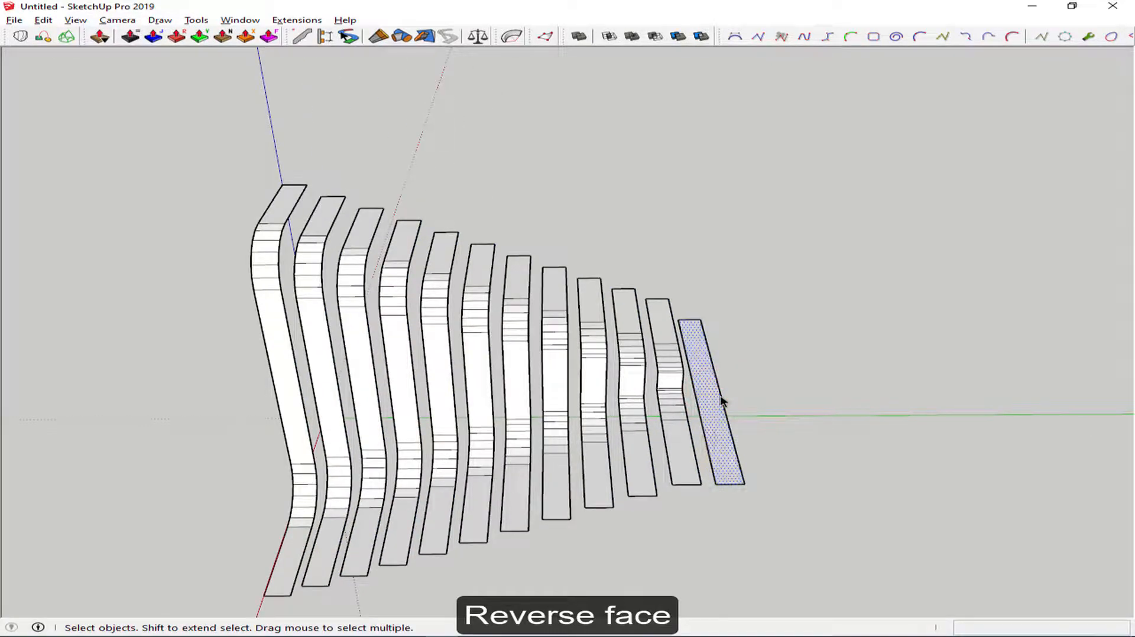
Step: Move the outer edge of the flat end strip 0.8 m outward along the green axis
{"action": "left_click", "coordinate": [721, 399]}
{"action": "key", "text": "m"}
{"action": "left_click", "coordinate": [740, 408]}
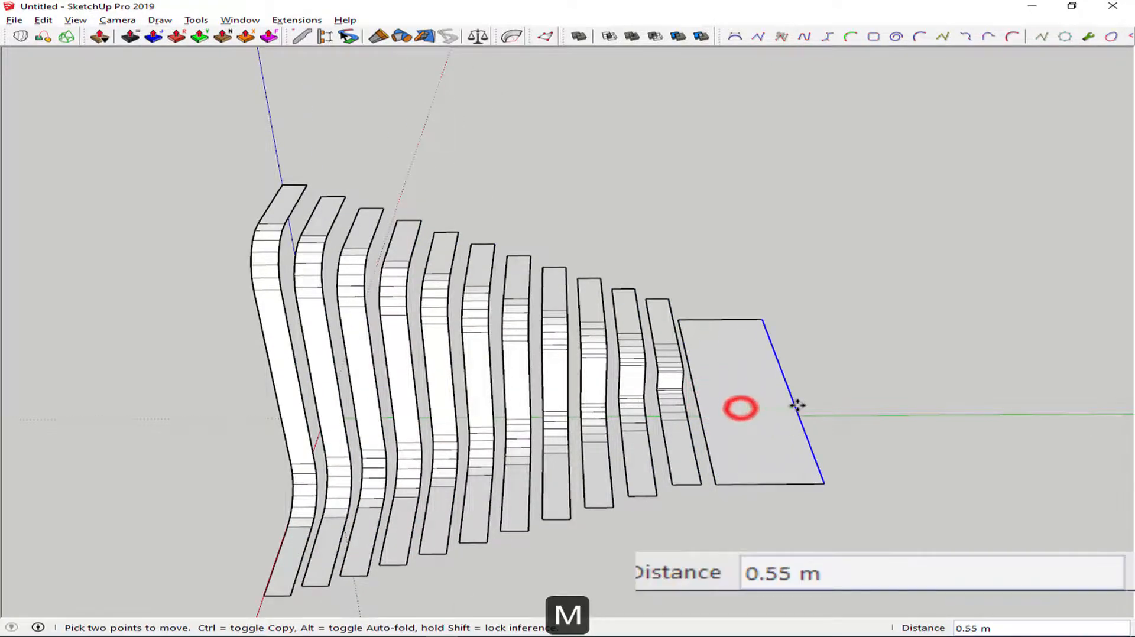
{"action": "type", "text": ".8"}
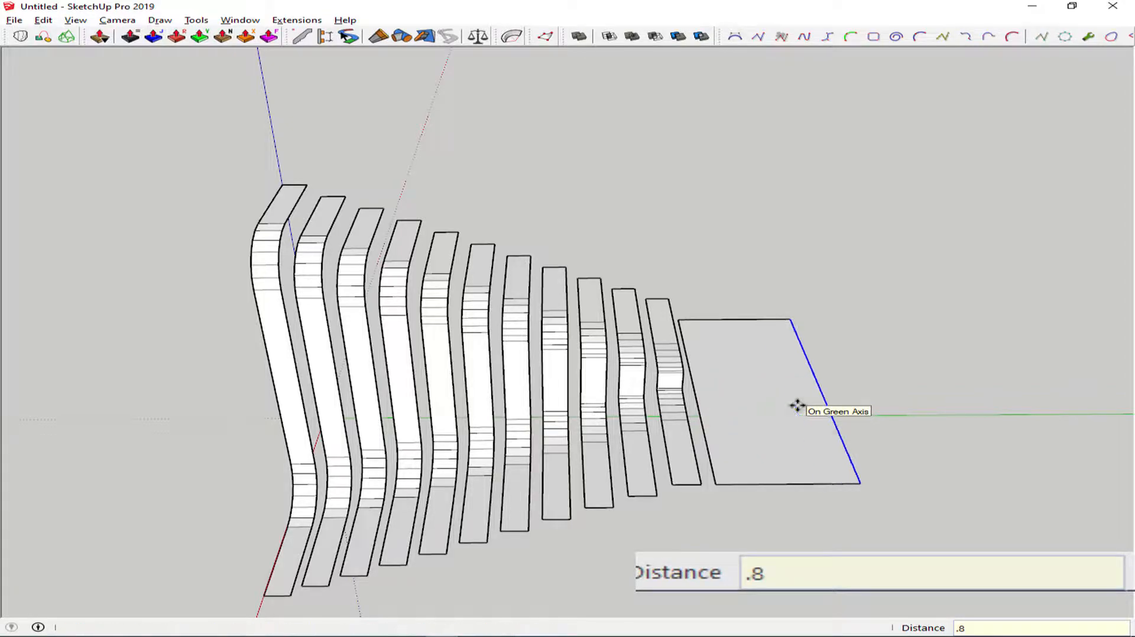
{"action": "key", "text": "Return"}
Step: In a parallel-projection top view, move the outer edge of the first curved strip 0.8 m outward along the green axis
{"action": "key", "text": "t"}
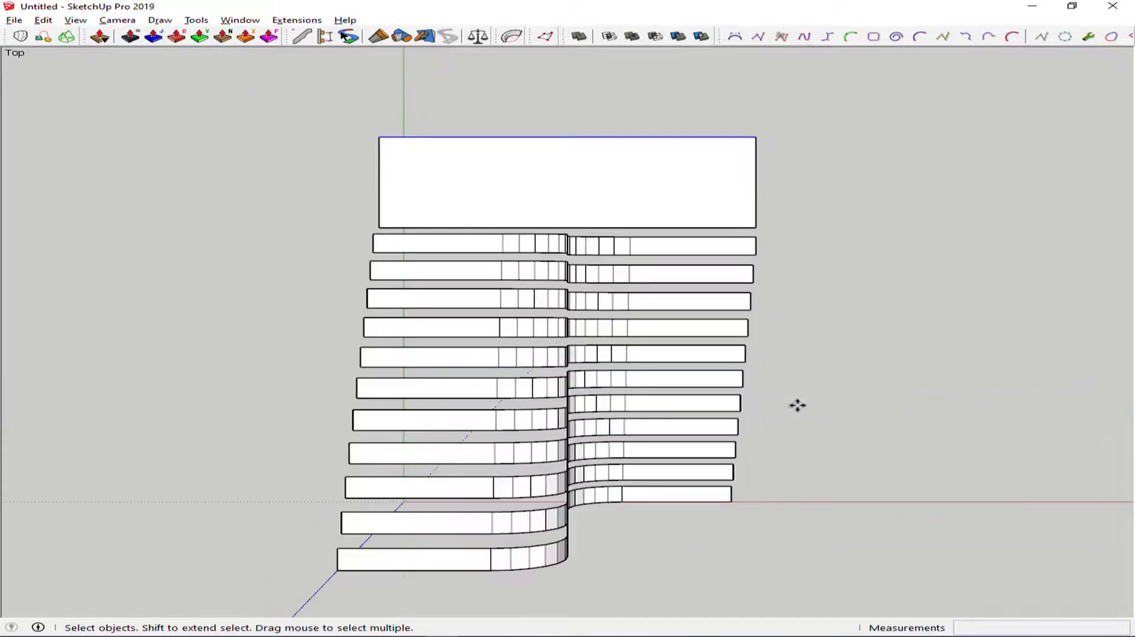
{"action": "left_click_drag", "start_coordinate": [348, 525], "coordinate": [827, 585]}
{"action": "middle_click_drag", "start_coordinate": [809, 524], "coordinate": [806, 447], "text": "shift"}
{"action": "key", "text": "m"}
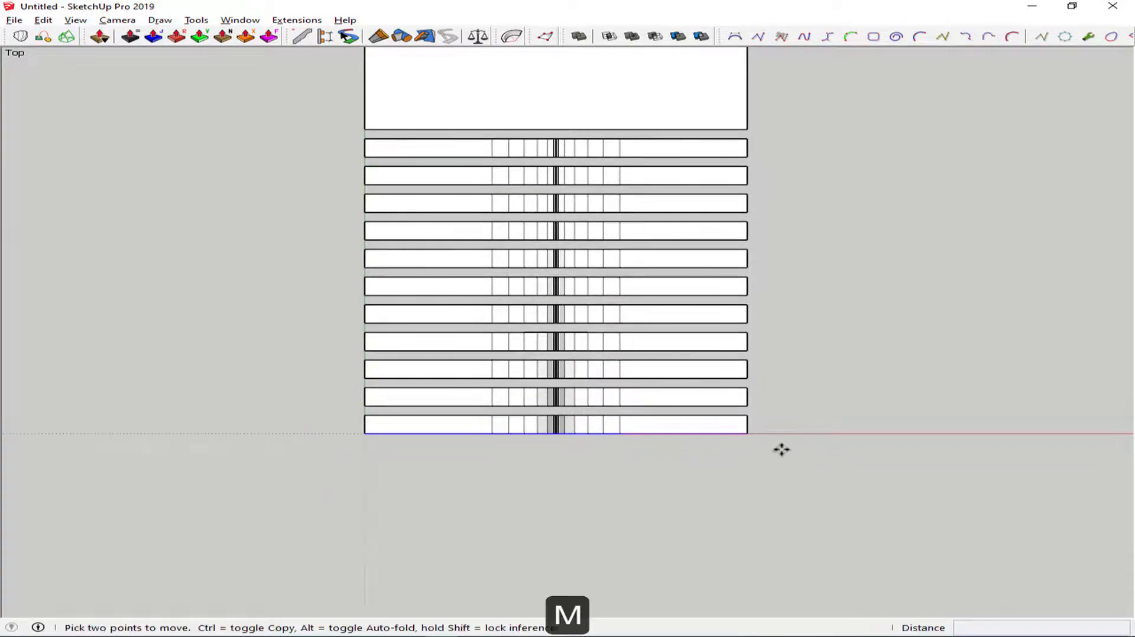
{"action": "left_click", "coordinate": [751, 436]}
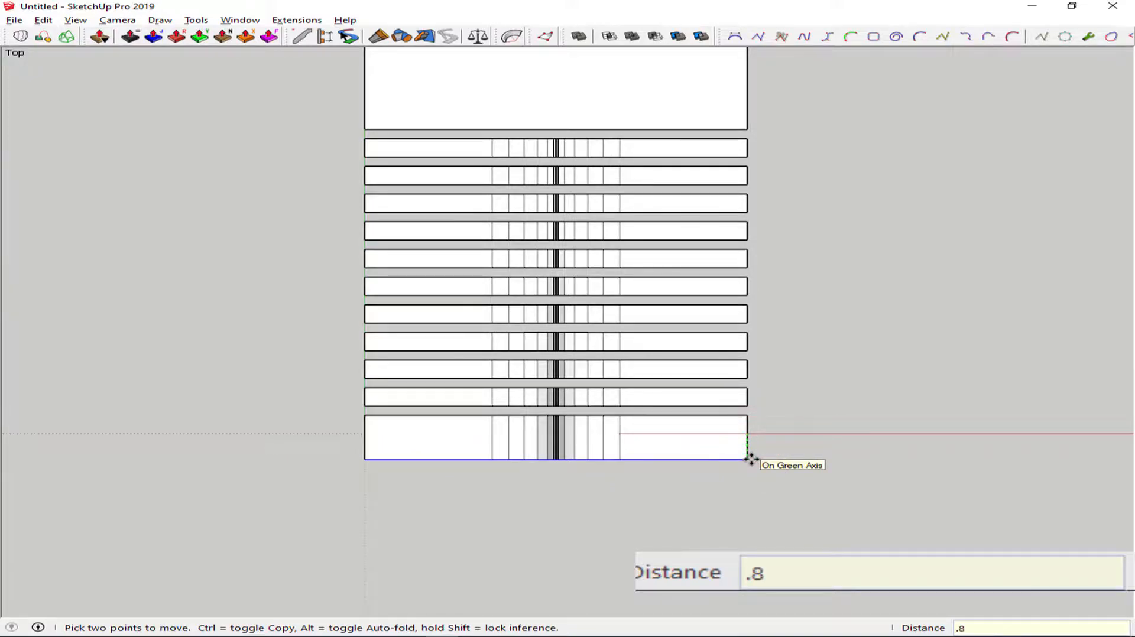
{"action": "key", "text": "Return"}
Step: Move all the strips together 0.3 m along the green axis
{"action": "key", "text": "ctrl+a"}
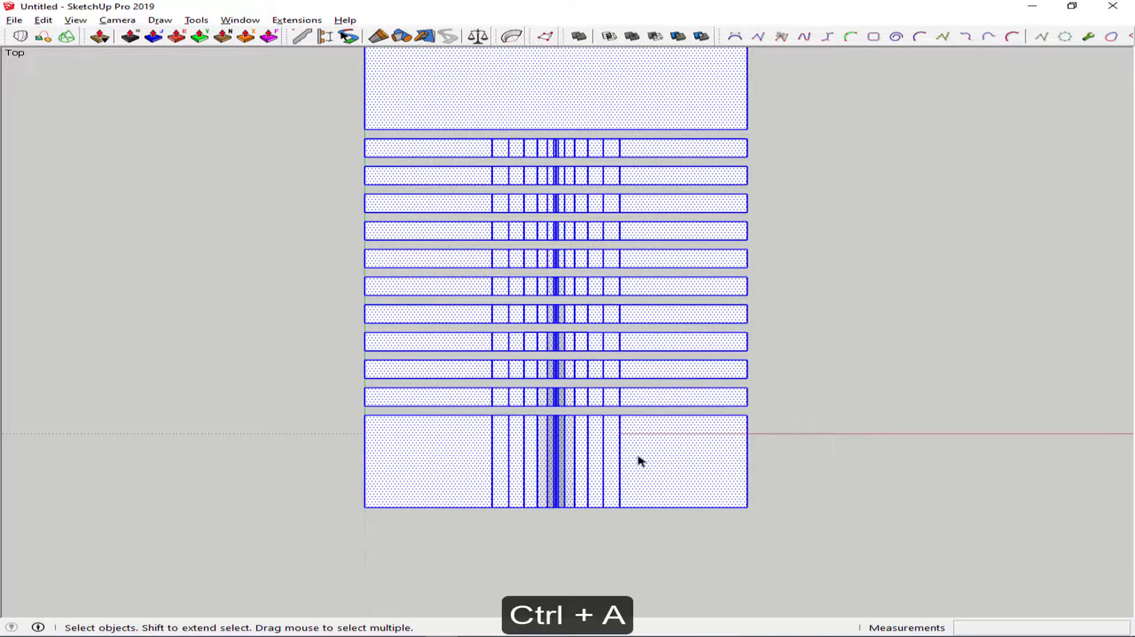
{"action": "key", "text": "m"}
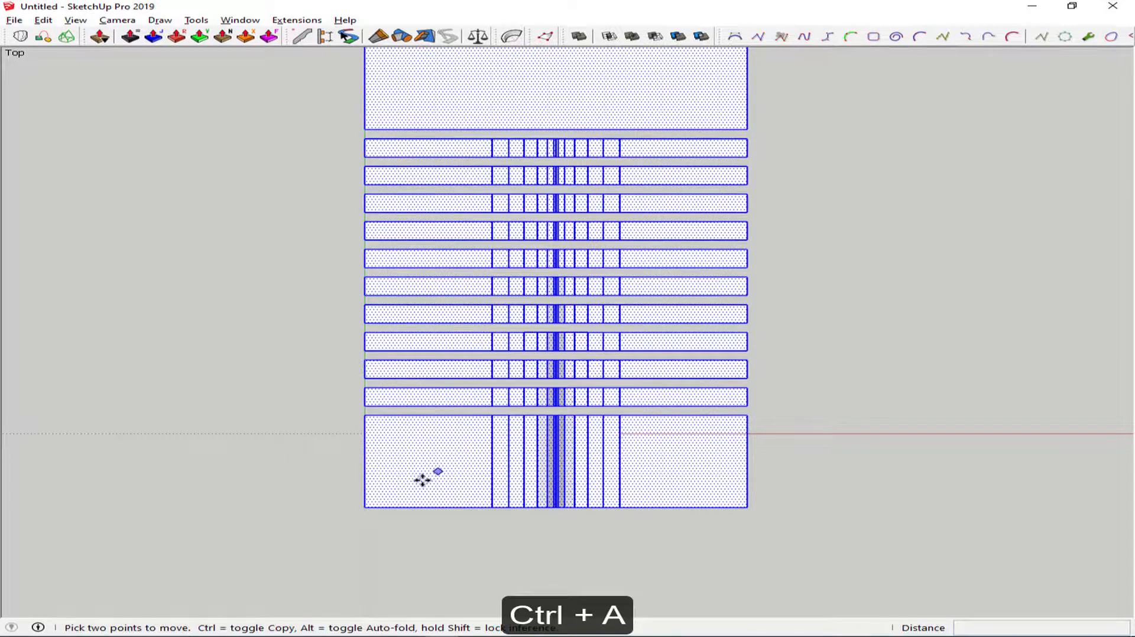
{"action": "left_click", "coordinate": [364, 465]}
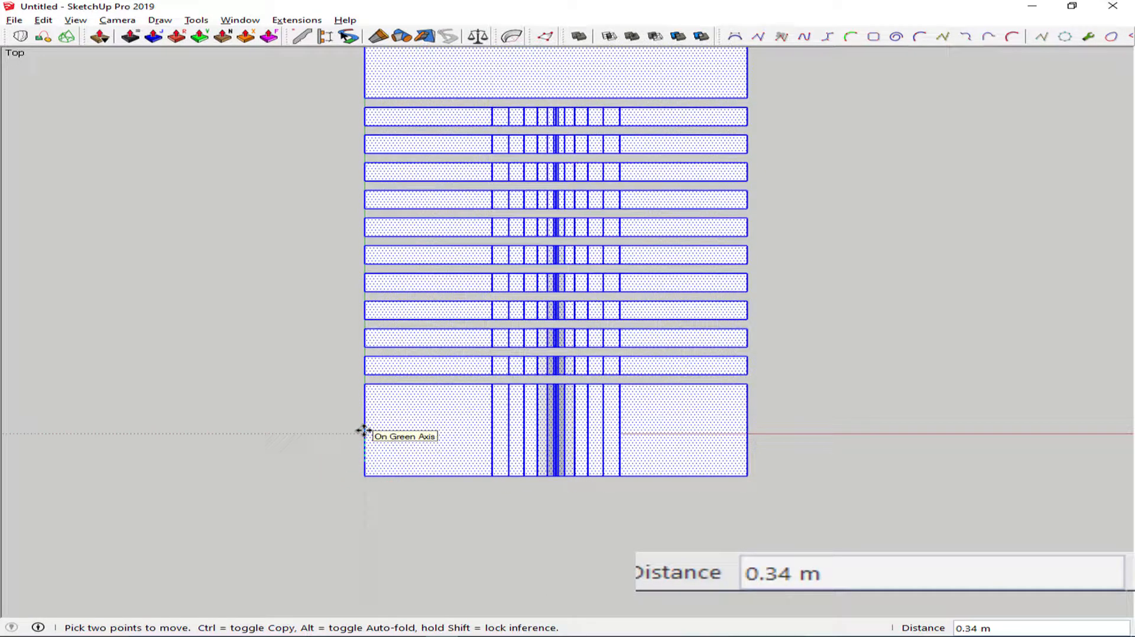
{"action": "key", "text": "Return"}
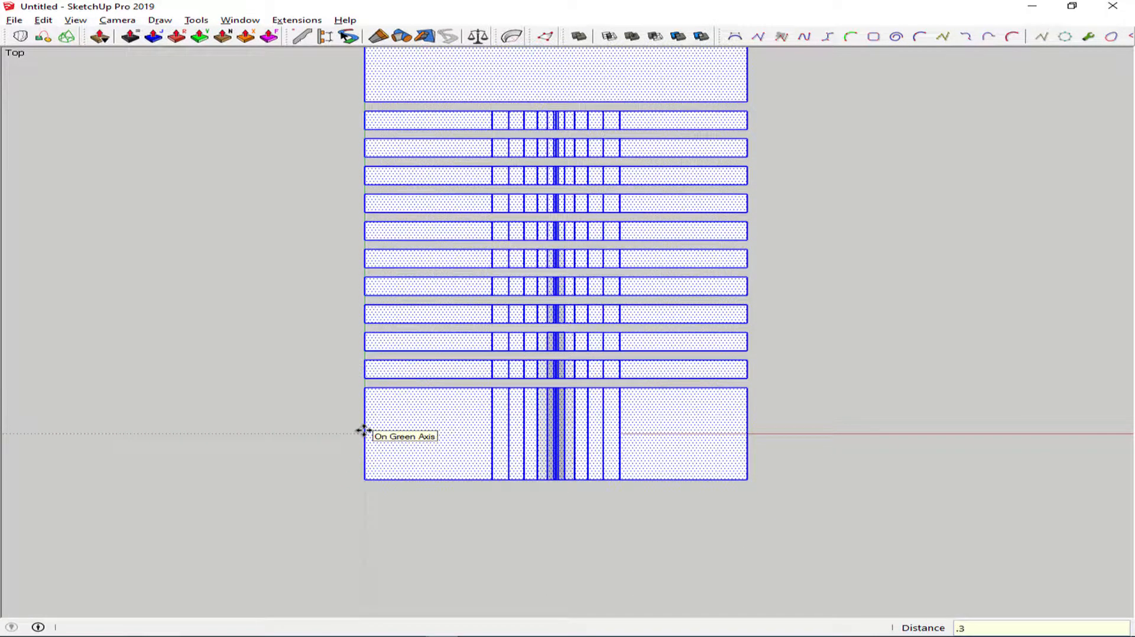
{"action": "key", "text": "space"}
Step: Mirror all the strips across the vertical red-blue plane through the outer edge of the wide curved strip, keeping the originals
{"action": "scroll", "coordinate": [363, 438], "scroll_direction": "down", "scroll_amount": 2}
{"action": "scroll", "coordinate": [588, 457], "scroll_direction": "down", "scroll_amount": 1}
{"action": "middle_click_drag", "start_coordinate": [588, 457], "coordinate": [378, 302]}
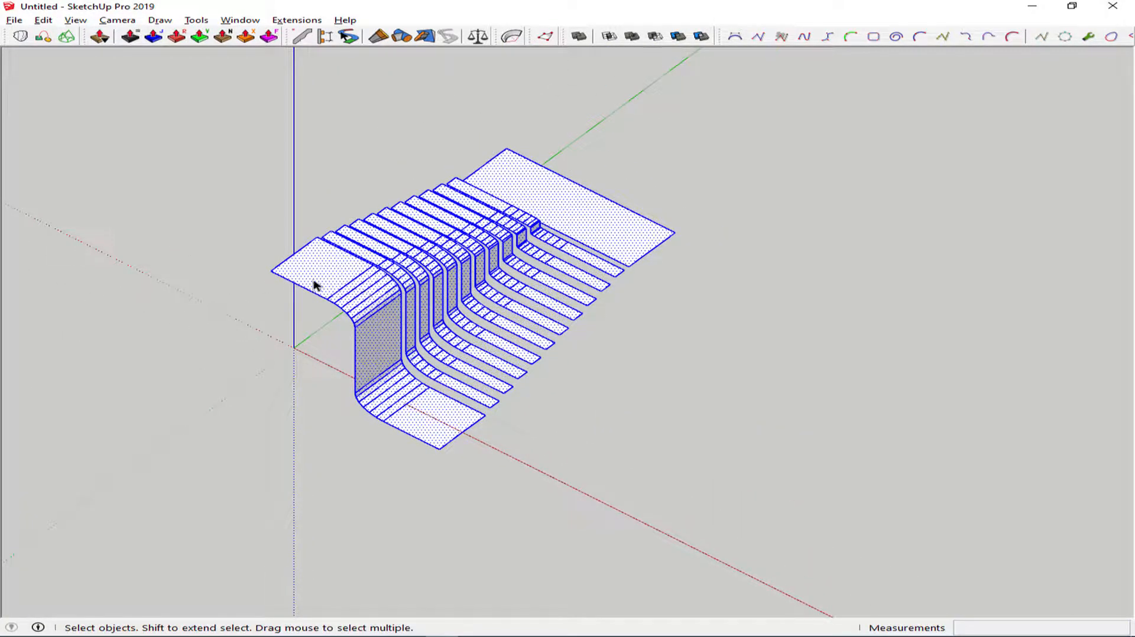
{"action": "key", "text": "shift+m"}
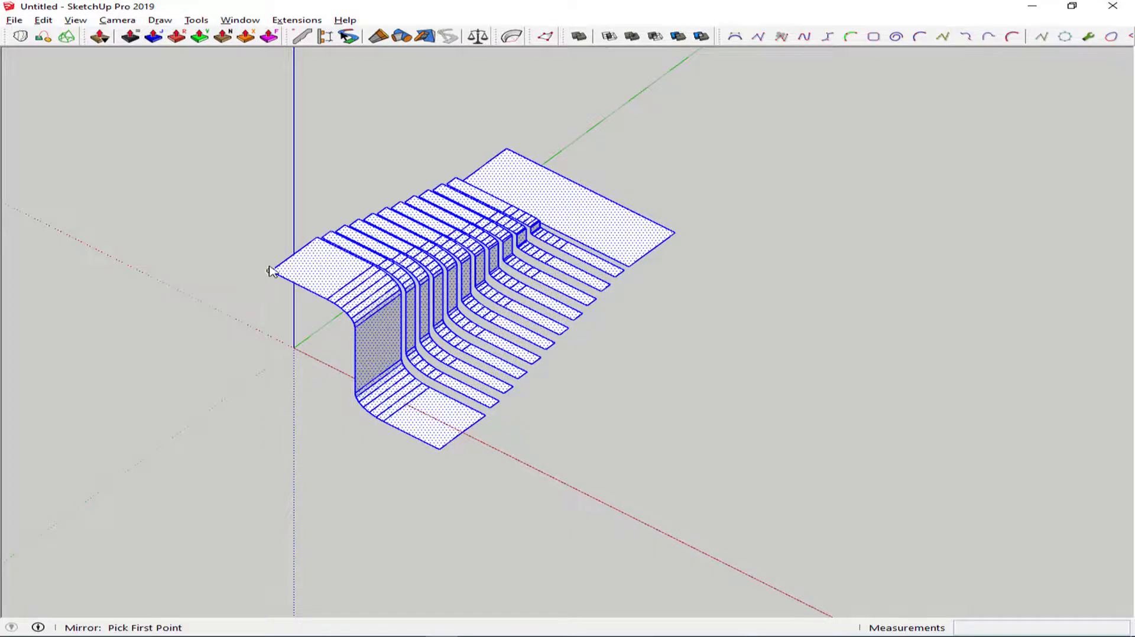
{"action": "left_click", "coordinate": [195, 240]}
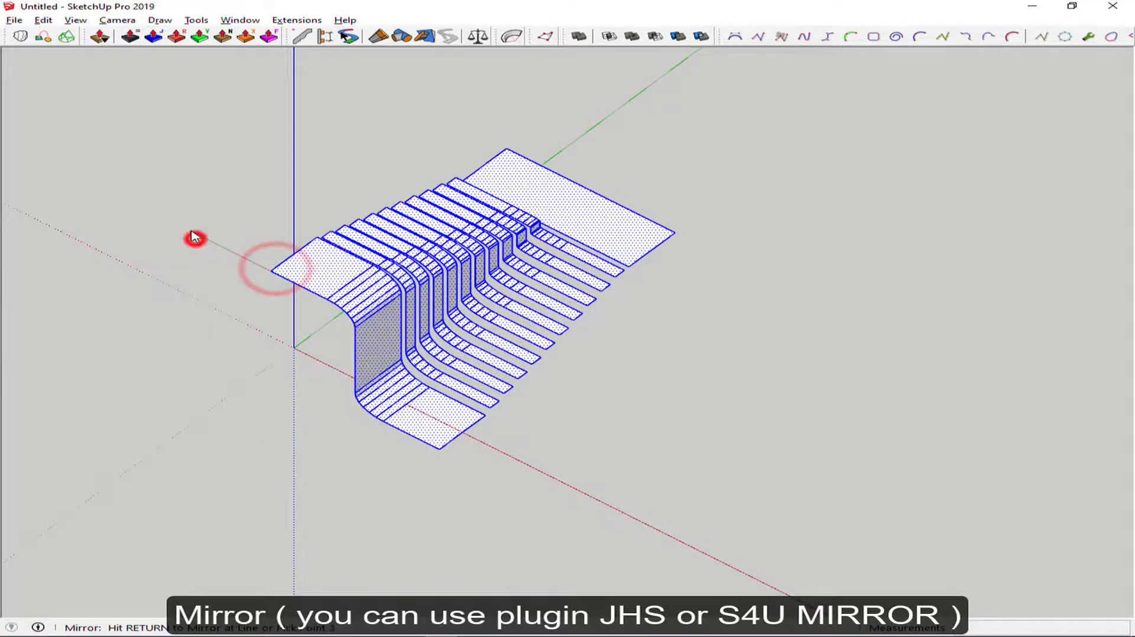
{"action": "left_click", "coordinate": [193, 171]}
Step: Soften the edges of all the geometry at 20 degrees with smooth normals and soften coplanar enabled
{"action": "key", "text": "ctrl+a"}
{"action": "middle_click_drag", "start_coordinate": [304, 324], "coordinate": [558, 289]}
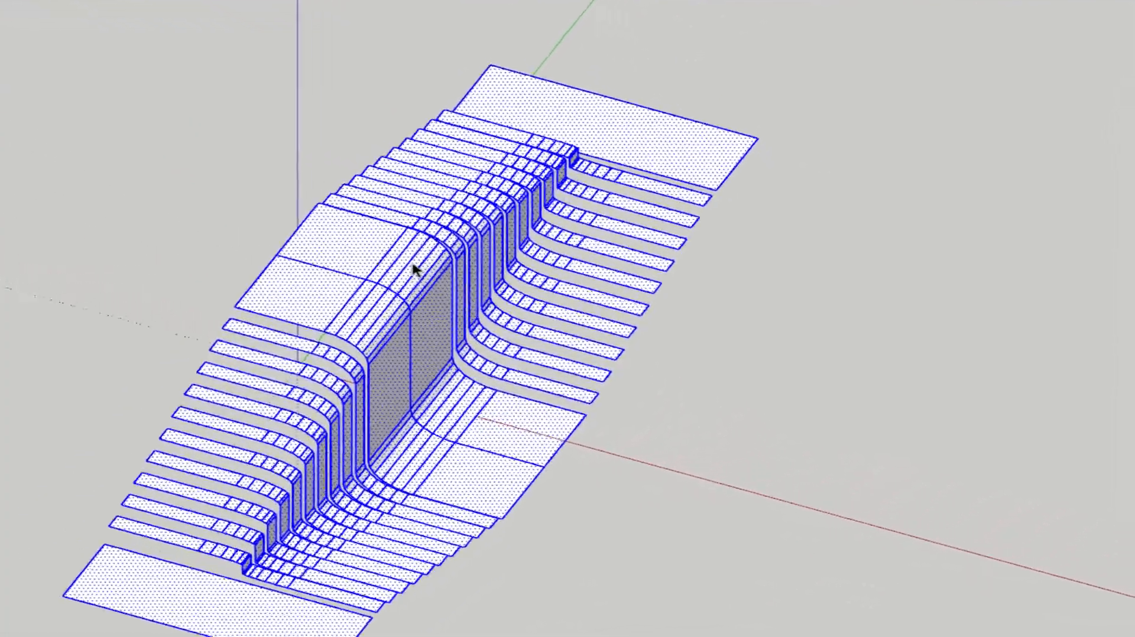
{"action": "right_click", "coordinate": [502, 283]}
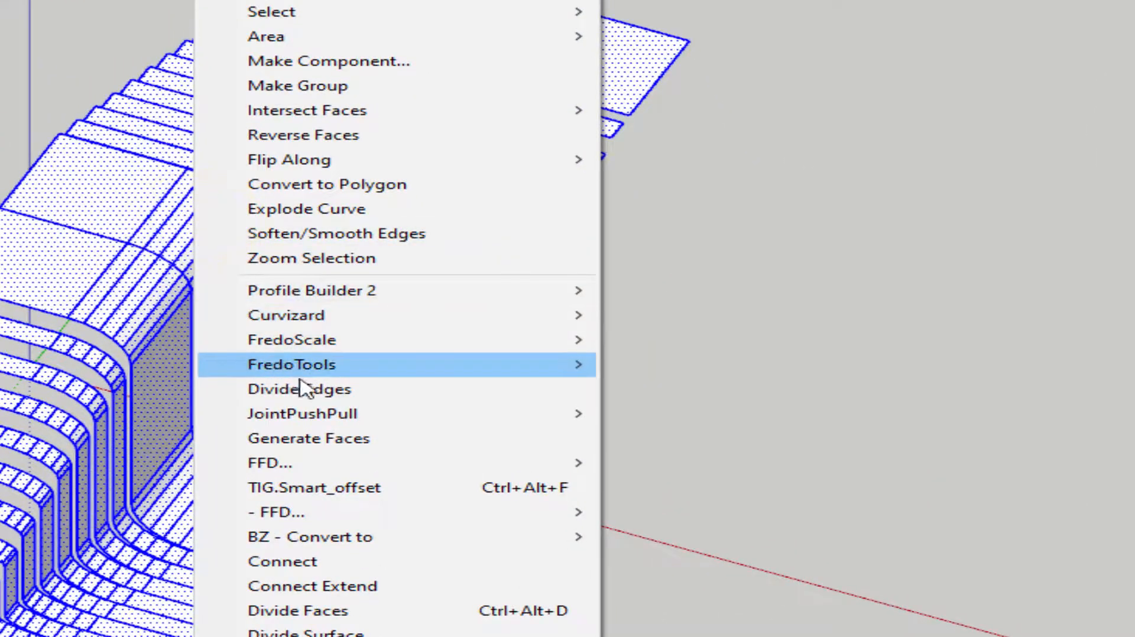
{"action": "left_click", "coordinate": [469, 234]}
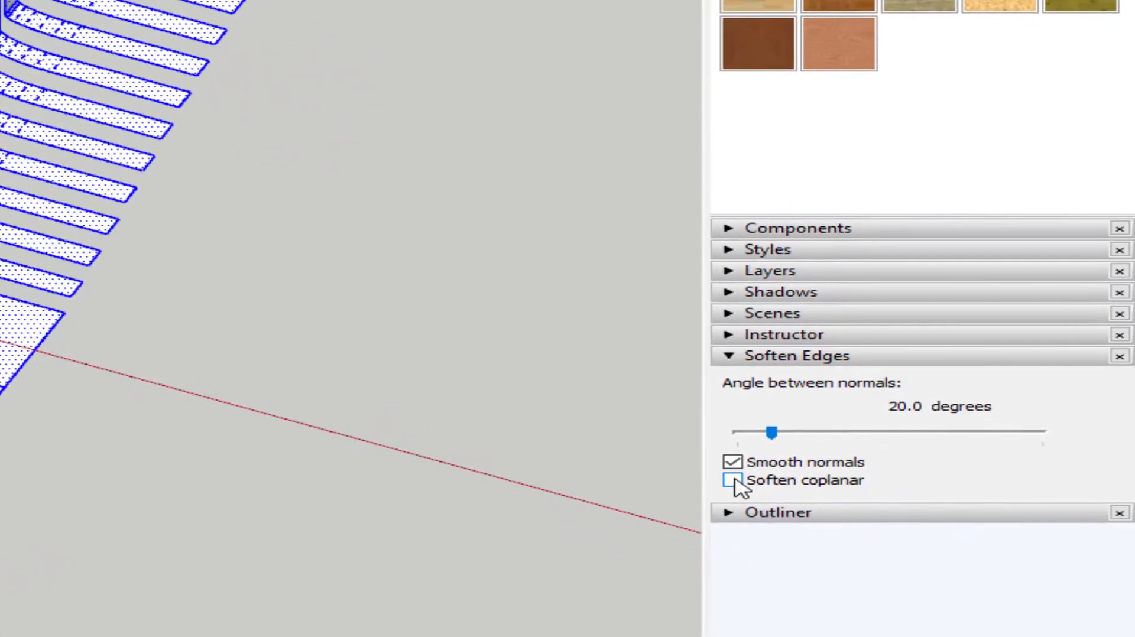
{"action": "left_click", "coordinate": [733, 480]}
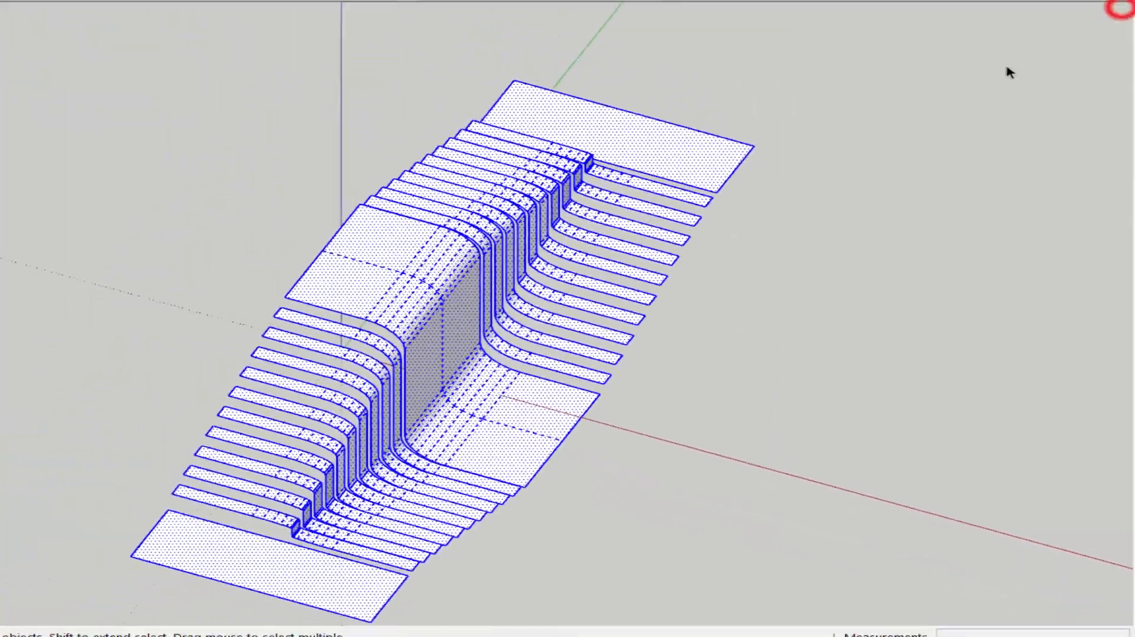
{"action": "scroll", "coordinate": [999, 72], "scroll_direction": "down", "scroll_amount": 2}
{"action": "middle_click_drag", "start_coordinate": [384, 243], "coordinate": [408, 243]}
{"action": "left_click", "coordinate": [434, 205]}
Step: Mirror the whole model across the vertical green-blue plane along the upper end of the strips, keeping the originals
{"action": "key", "text": "ctrl+a"}
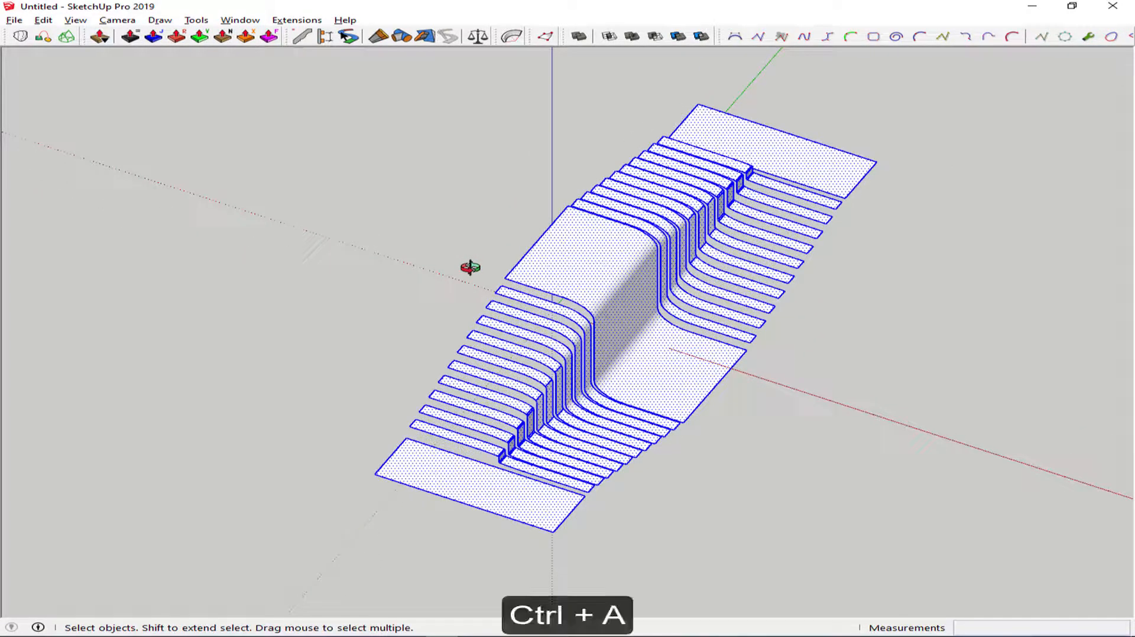
{"action": "key", "text": "shift+m"}
{"action": "left_click", "coordinate": [508, 277]}
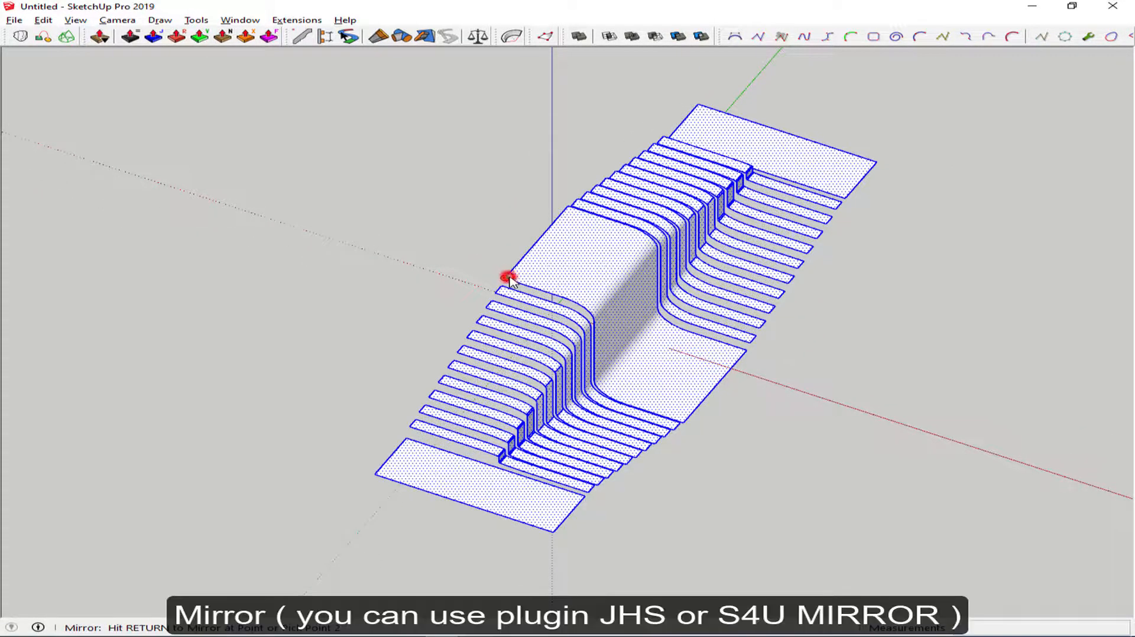
{"action": "left_click", "coordinate": [550, 230]}
{"action": "left_click", "coordinate": [542, 188]}
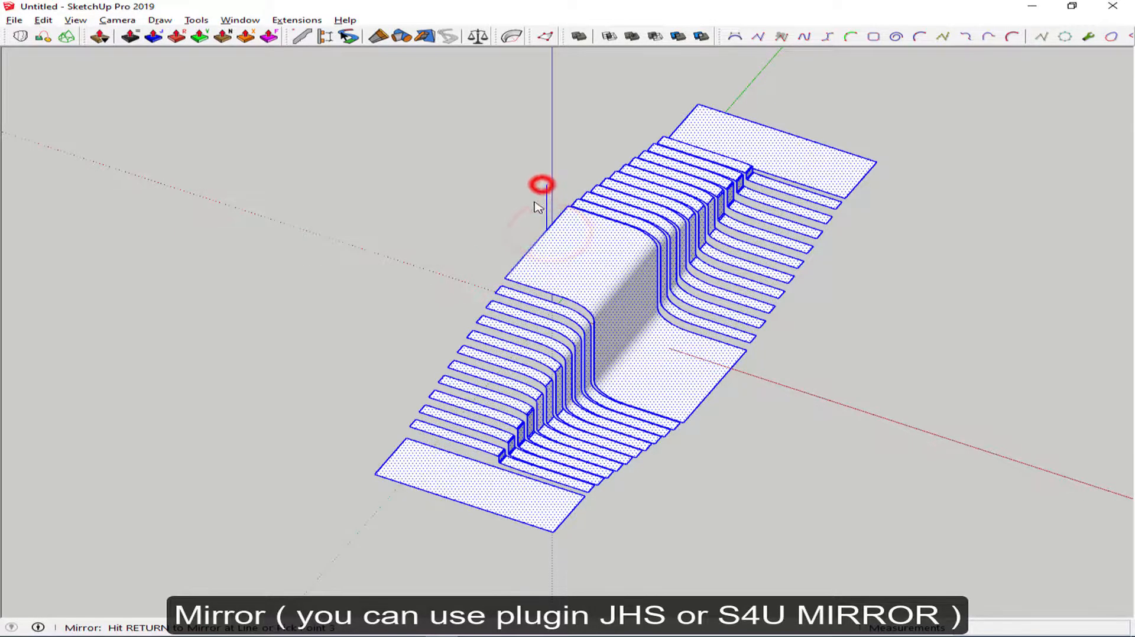
{"action": "middle_click_drag", "start_coordinate": [540, 189], "coordinate": [710, 277]}
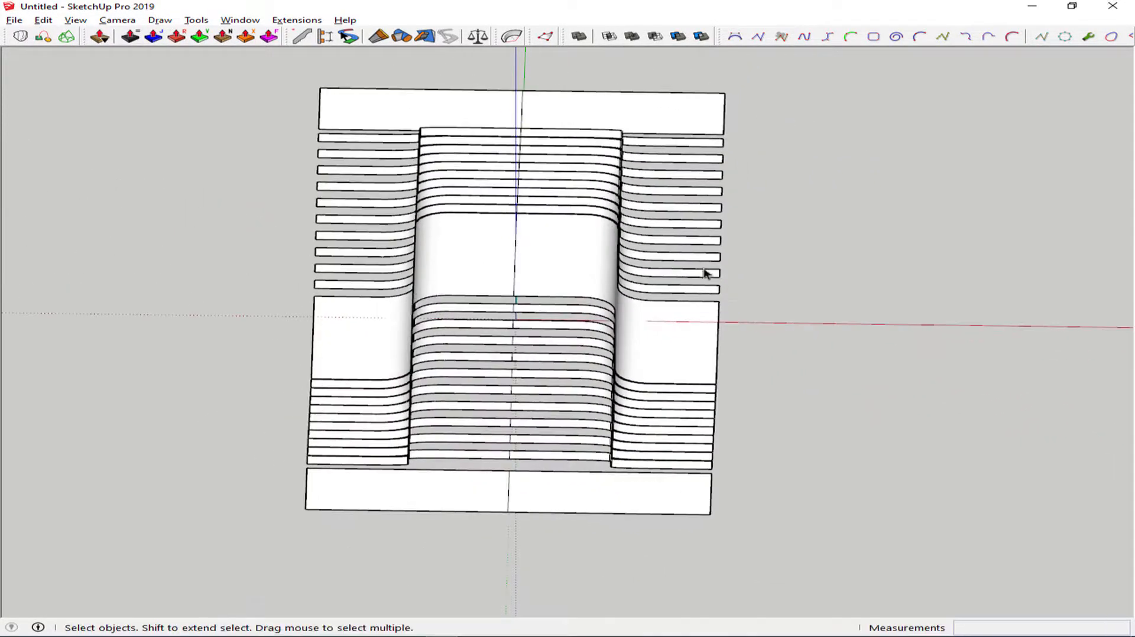
Step: Delete the seam edges running along the mirror line through the middle of all the strips
{"action": "left_click_drag", "start_coordinate": [484, 88], "coordinate": [539, 542]}
{"action": "key", "text": "Delete"}
{"action": "middle_click_drag", "start_coordinate": [524, 525], "coordinate": [211, 408]}
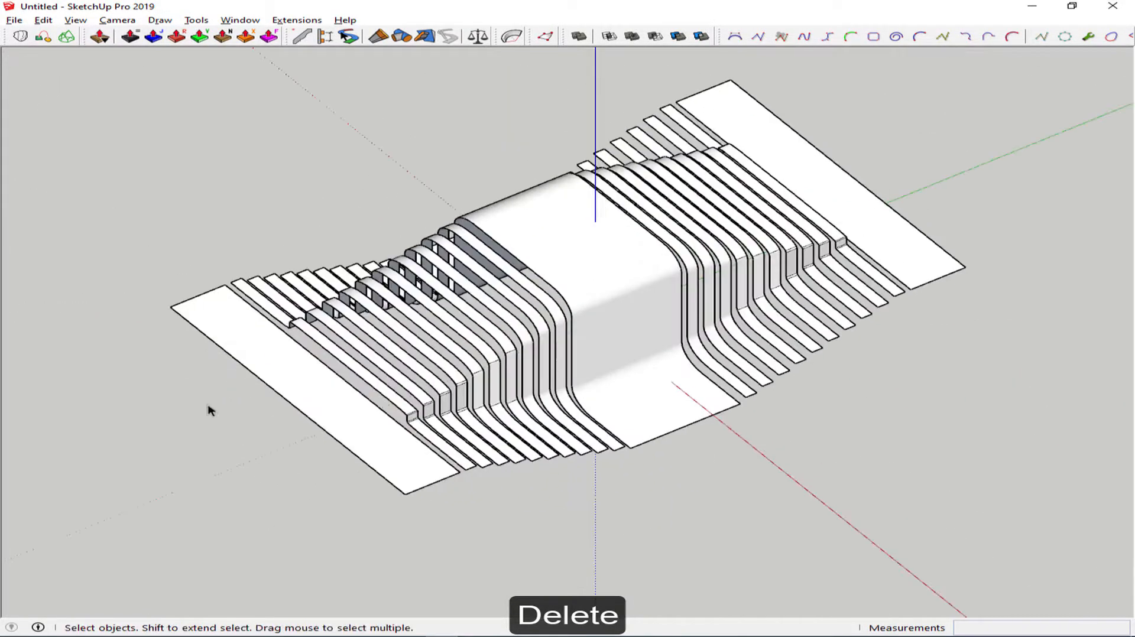
Step: Rotate the whole model 90 degrees about the blue axis
{"action": "key", "text": "ctrl+a"}
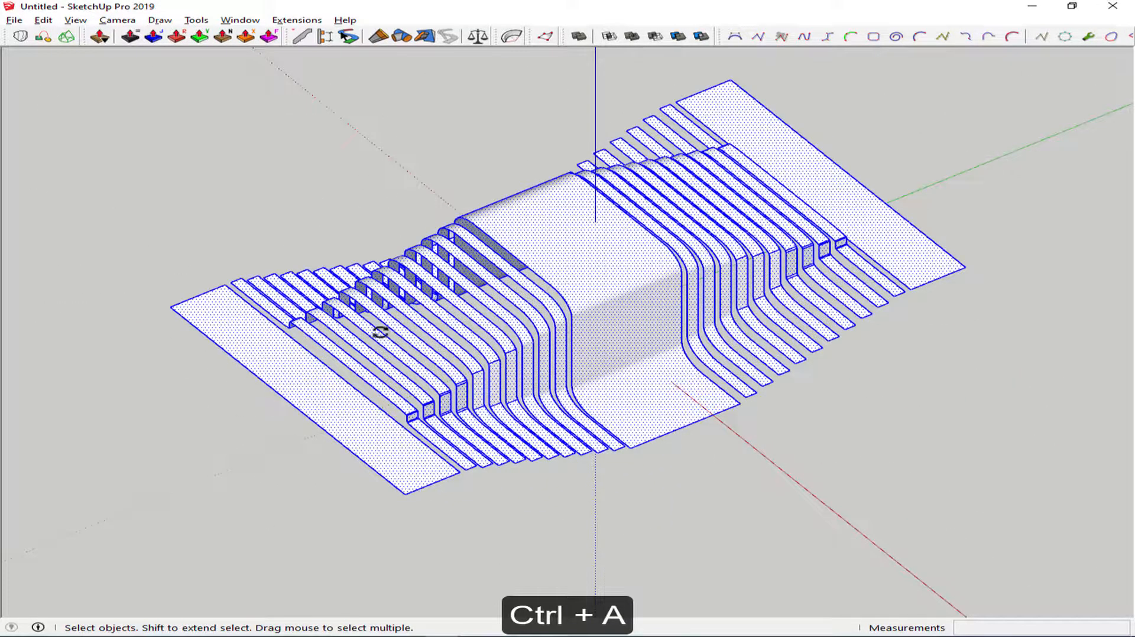
{"action": "key", "text": "q"}
{"action": "left_click", "coordinate": [595, 222]}
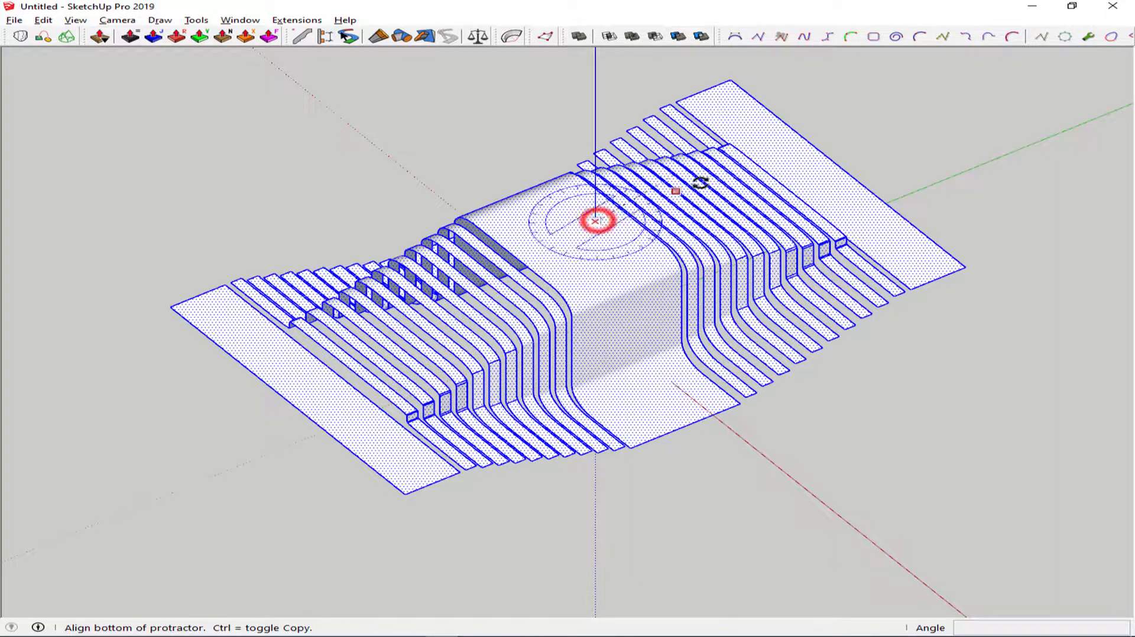
{"action": "left_click", "coordinate": [865, 129]}
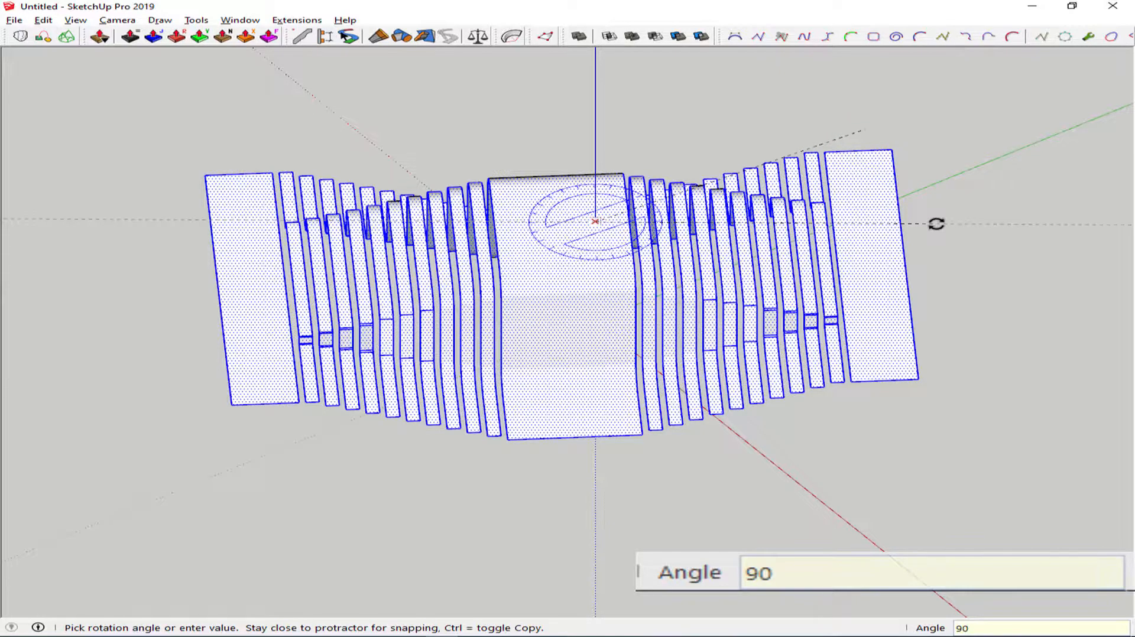
{"action": "type", "text": "90"}
{"action": "key", "text": "Return"}
{"action": "key", "text": "space"}
Step: Copy the flat end panel at the positive red-axis end one panel width outward, flush against the original
{"action": "middle_click_drag", "start_coordinate": [935, 230], "coordinate": [797, 218]}
{"action": "left_click", "coordinate": [815, 235]}
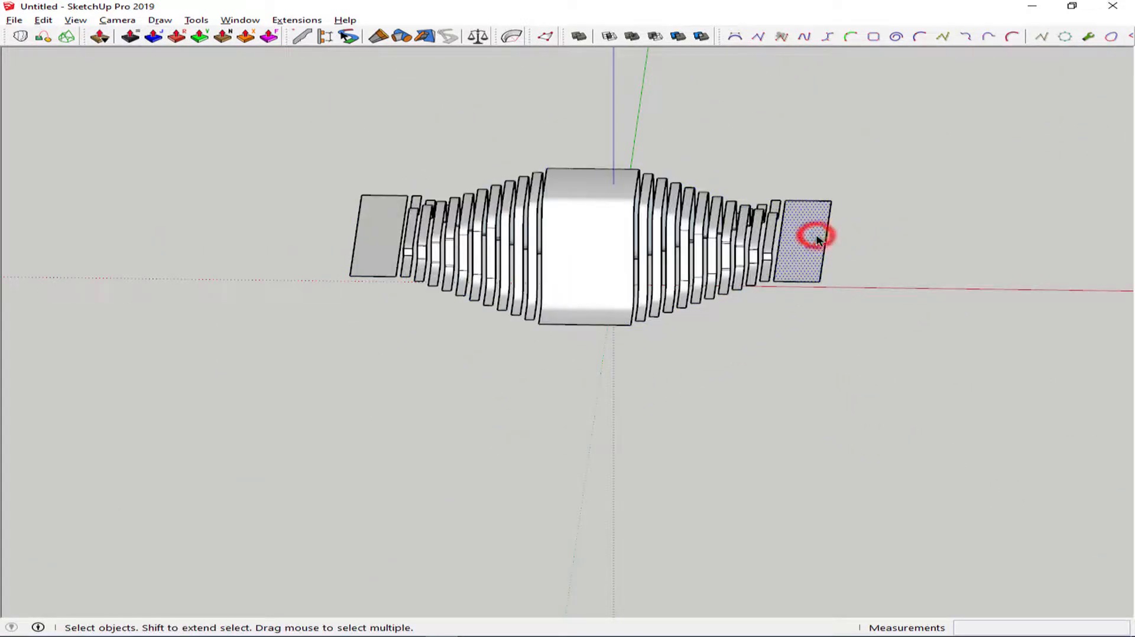
{"action": "scroll", "coordinate": [816, 237], "scroll_direction": "up", "scroll_amount": 3}
{"action": "key", "text": "m"}
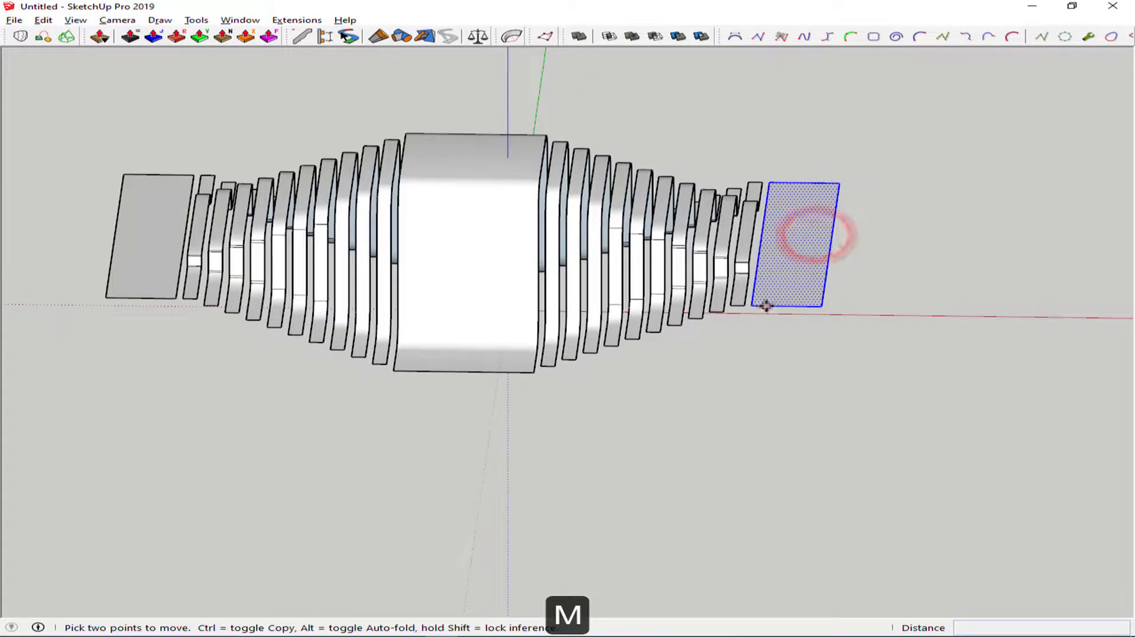
{"action": "left_click", "coordinate": [752, 306]}
{"action": "key", "text": "ctrl"}
{"action": "left_click", "coordinate": [815, 307]}
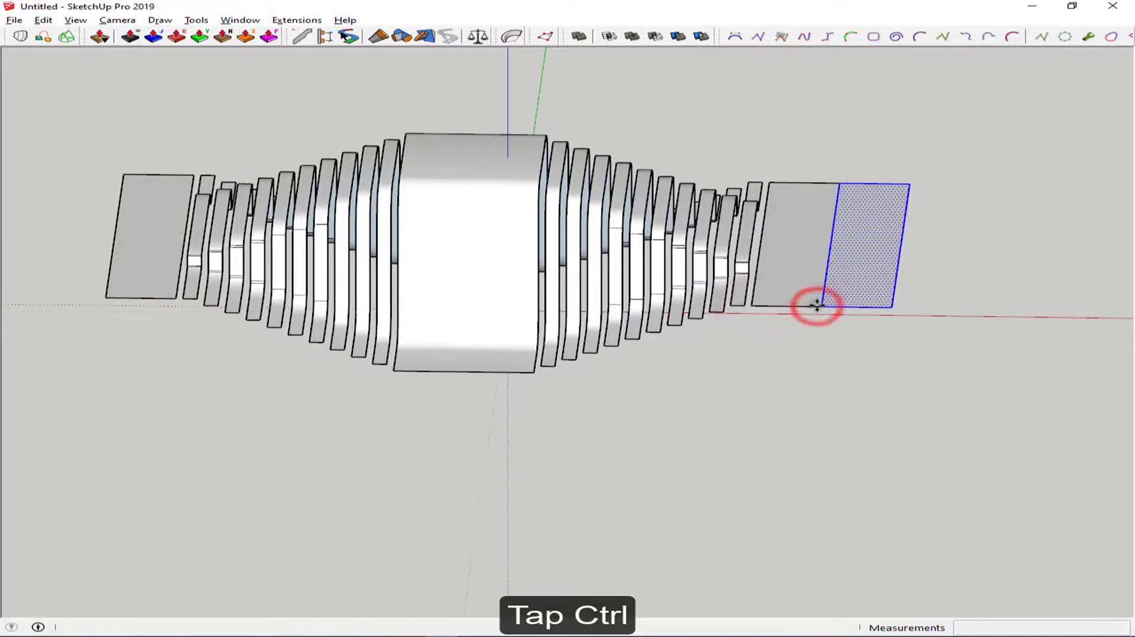
{"action": "key", "text": "space"}
Step: Erase the shared edge between the two adjoining flat panels to merge them into one
{"action": "scroll", "coordinate": [818, 306], "scroll_direction": "down", "scroll_amount": 2}
{"action": "key", "text": "e"}
{"action": "left_click", "coordinate": [829, 260]}
{"action": "key", "text": "space"}
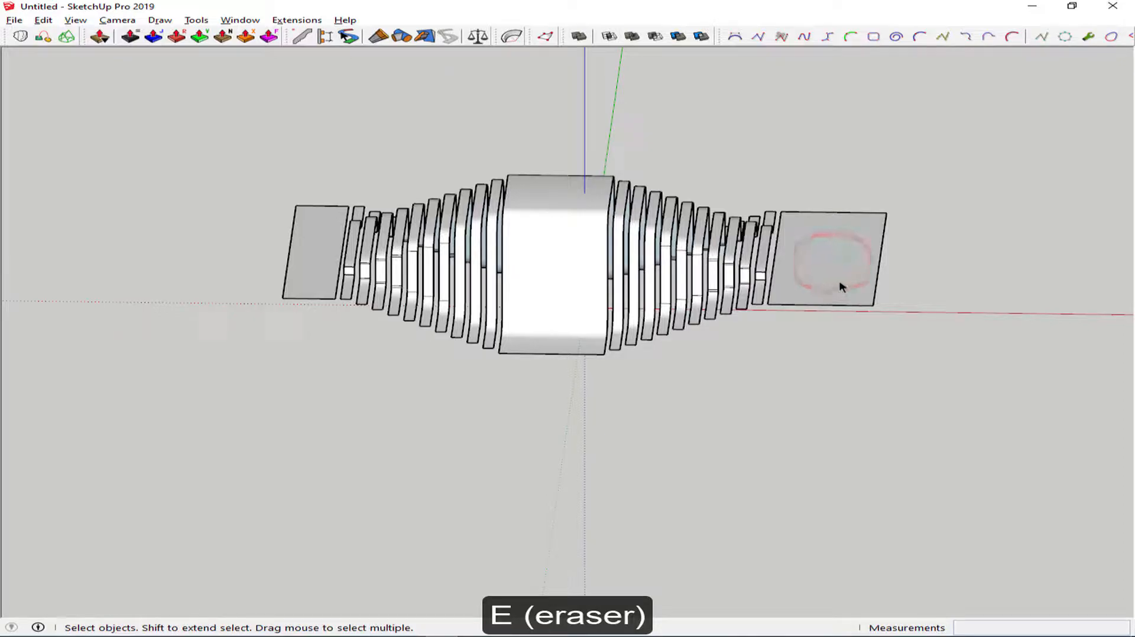
Step: Copy the doubled flat panel onto the opposite end of the row, aligned to that end panel's inner corner
{"action": "left_click", "coordinate": [839, 282]}
{"action": "key", "text": "m"}
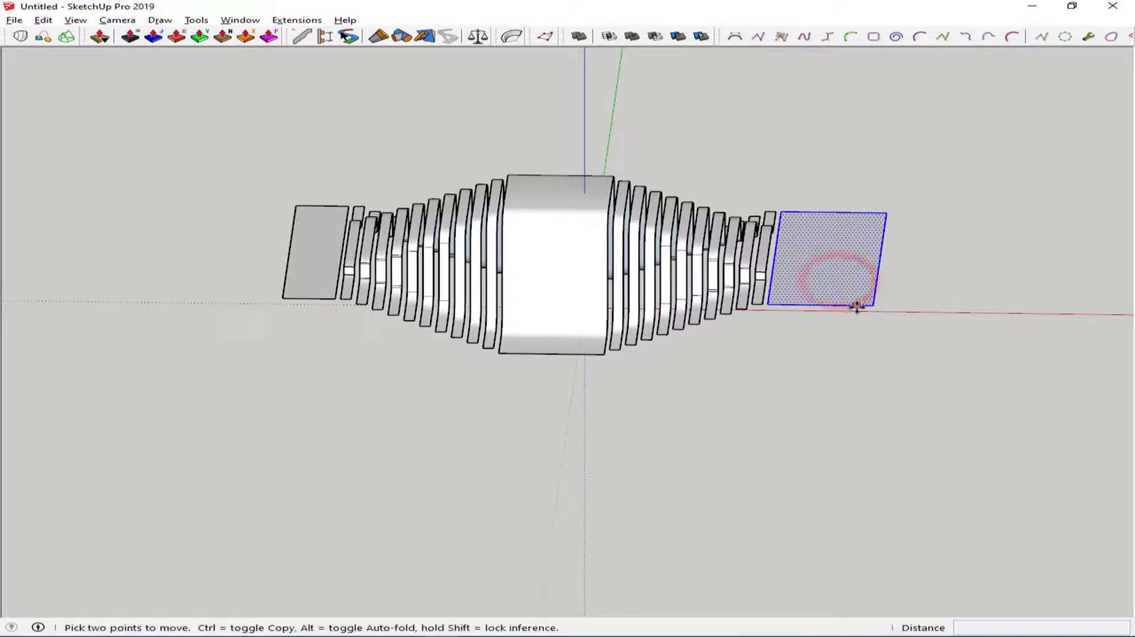
{"action": "key", "text": "ctrl"}
{"action": "left_click", "coordinate": [871, 306]}
{"action": "left_click", "coordinate": [334, 298]}
Step: Erase the leftover dividing edge inside the widened flat panel at the negative red-axis end
{"action": "key", "text": "e"}
{"action": "left_click", "coordinate": [289, 245]}
{"action": "mouse_move", "coordinate": [289, 246]}
{"action": "middle_mouse_down"}
{"action": "mouse_move", "coordinate": [467, 335]}
{"action": "mouse_move", "coordinate": [471, 381]}
{"action": "middle_mouse_up"}
{"action": "key", "text": "space"}
{"action": "scroll", "coordinate": [471, 381], "scroll_direction": "down", "scroll_amount": 1}
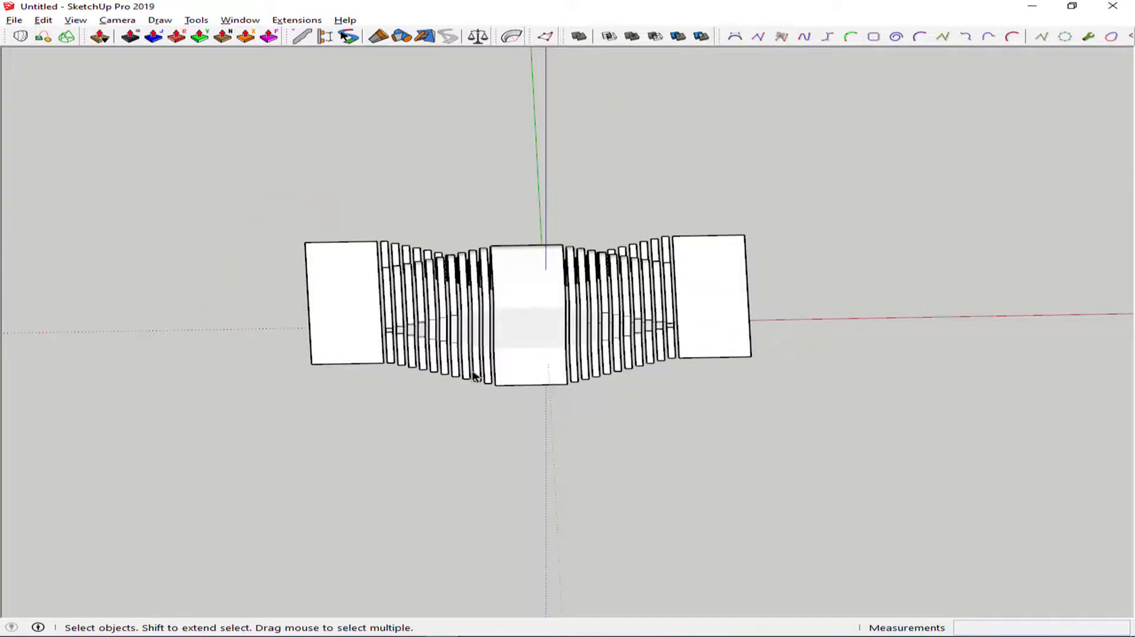
Step: Copy the whole module 12.20 m along the red axis so it joins the original end to end
{"action": "key", "text": "ctrl+a"}
{"action": "key", "text": "m"}
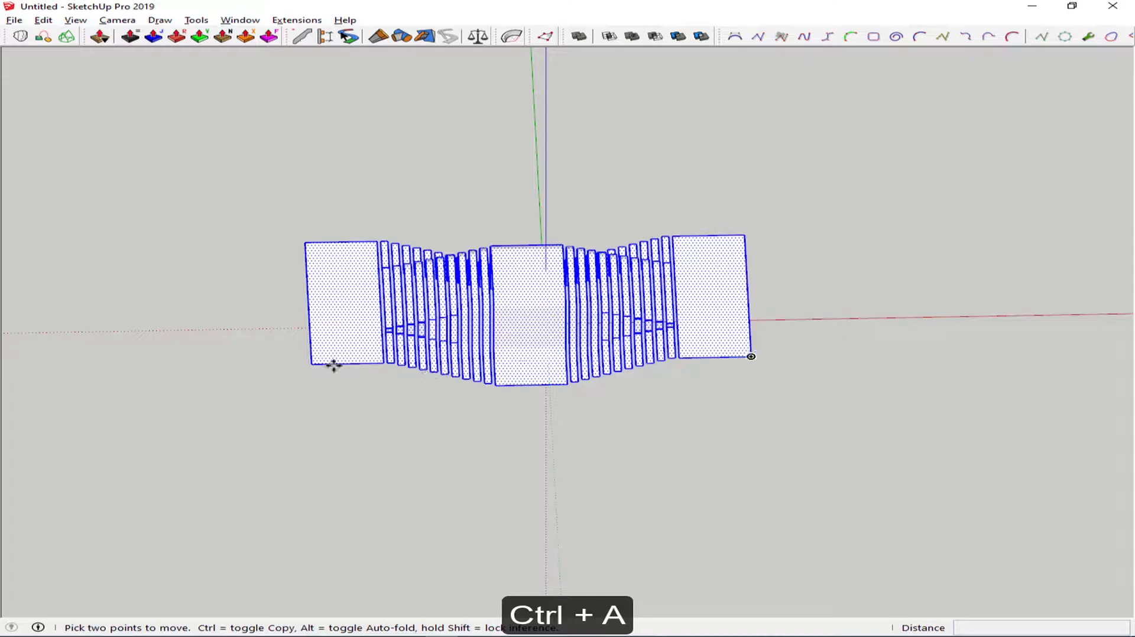
{"action": "left_click", "coordinate": [311, 363]}
{"action": "key", "text": "ctrl"}
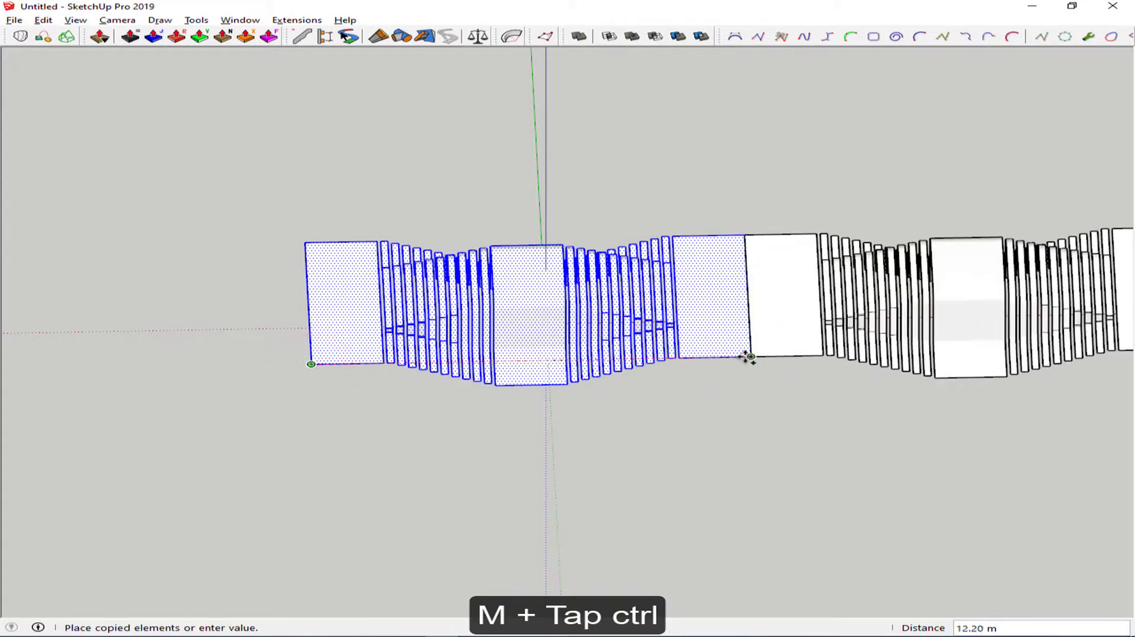
{"action": "left_click", "coordinate": [745, 357]}
Step: Erase the seam edge between the flat panels of the two joined modules
{"action": "middle_click_drag", "start_coordinate": [745, 357], "coordinate": [549, 362], "text": "shift"}
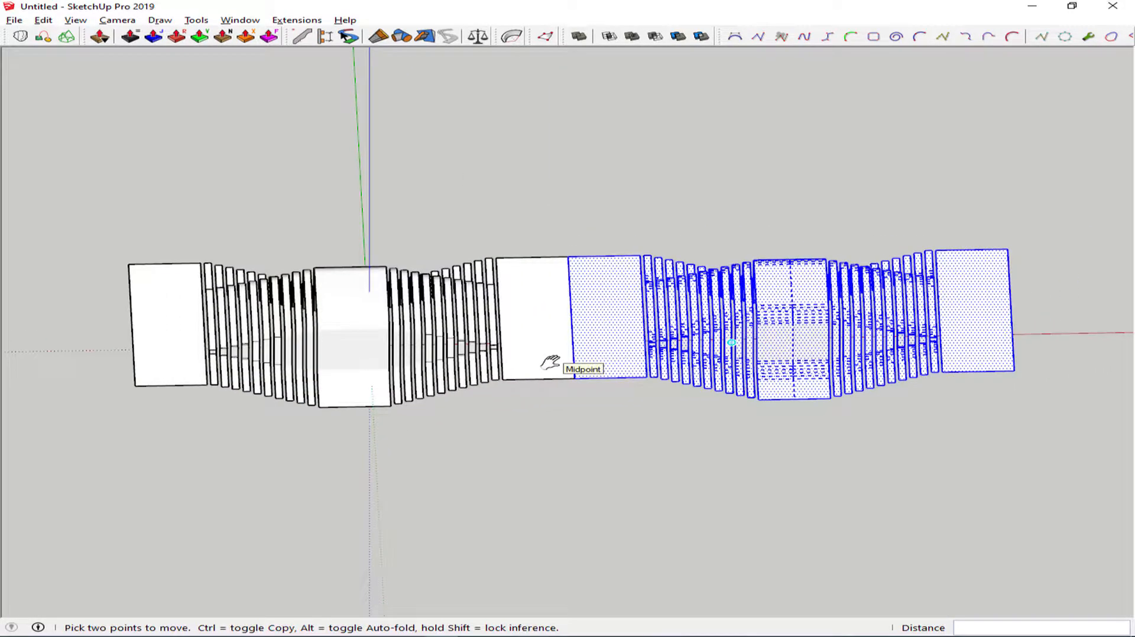
{"action": "key", "text": "e"}
{"action": "left_click", "coordinate": [571, 347]}
Step: Using X-ray style, move everything along the red axis from the middle panel's edge midpoint until it is centred on the origin
{"action": "key", "text": "ctrl+a"}
{"action": "key", "text": "m"}
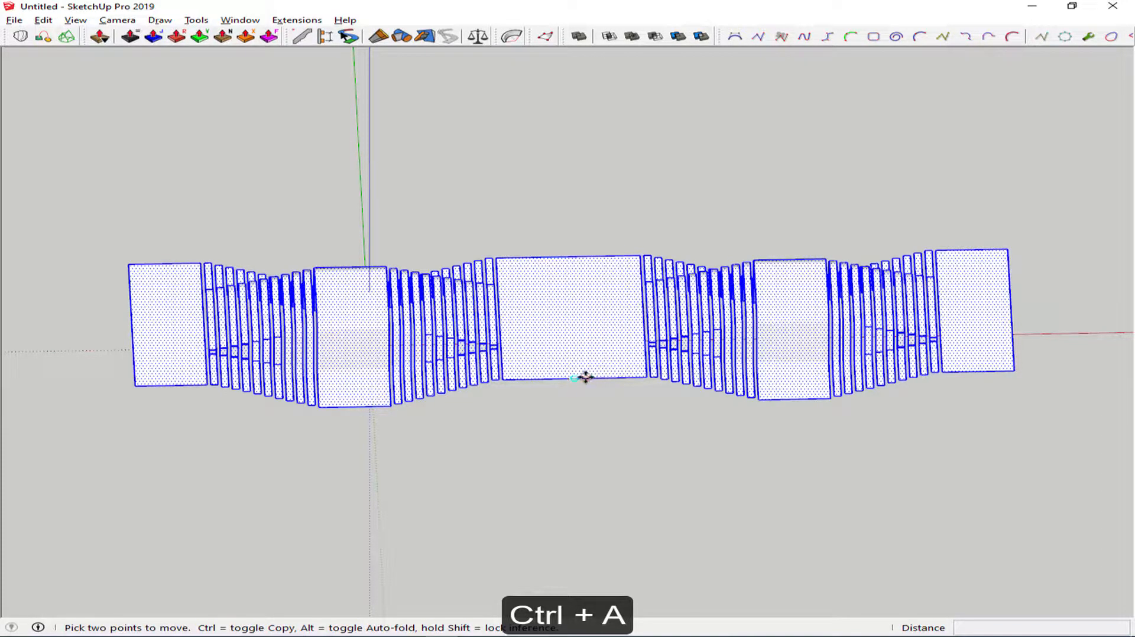
{"action": "left_click", "coordinate": [583, 376]}
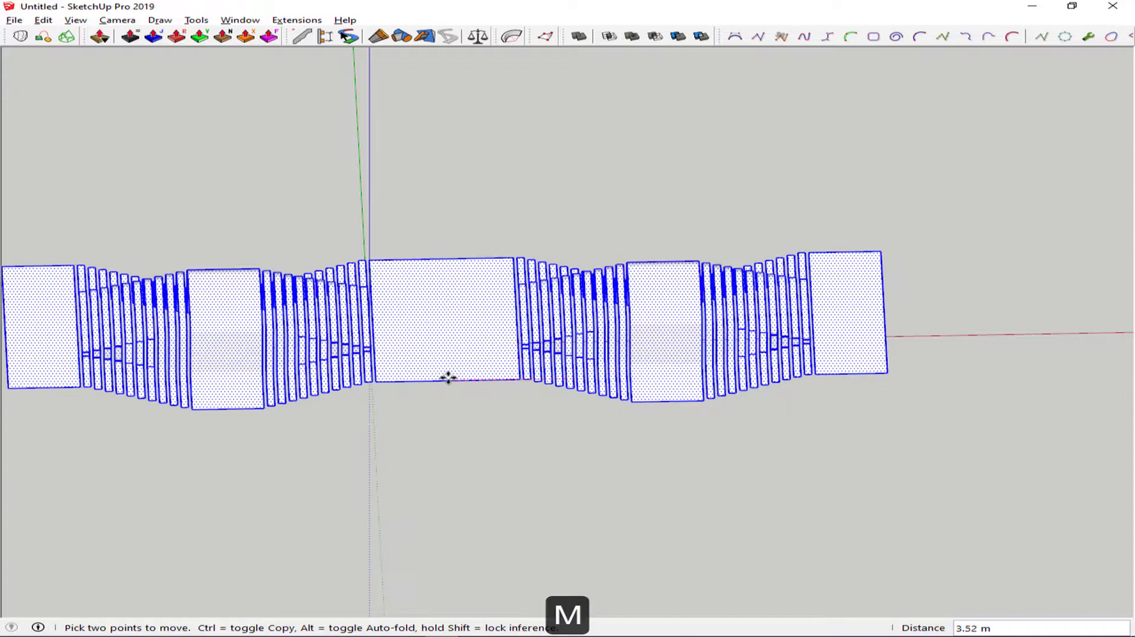
{"action": "key", "text": "y"}
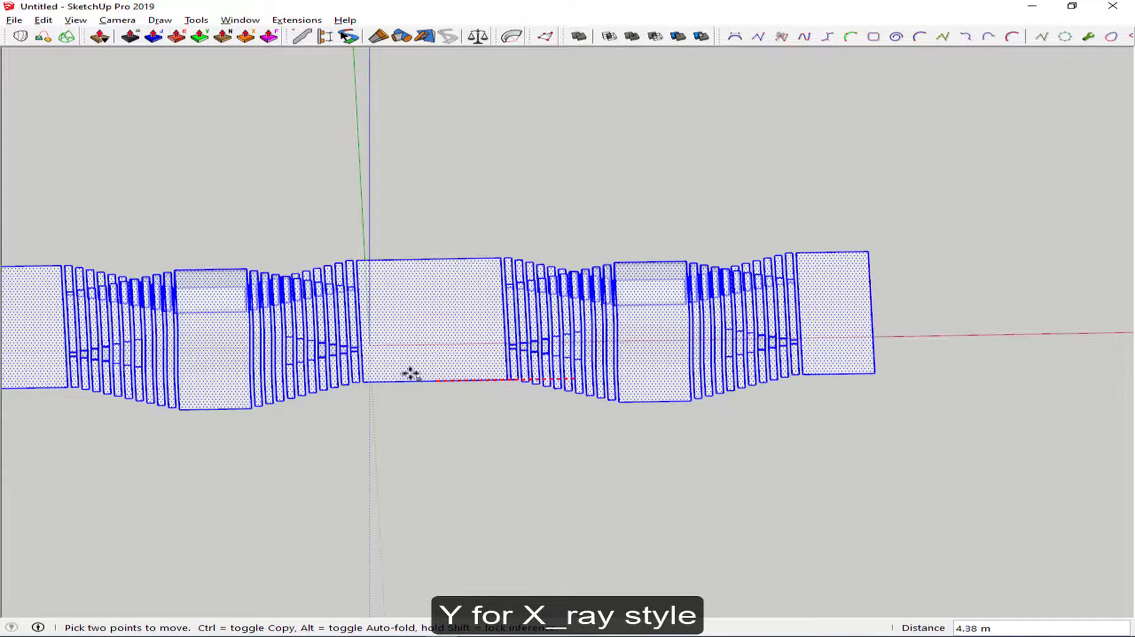
{"action": "left_click", "coordinate": [371, 348], "text": "shift"}
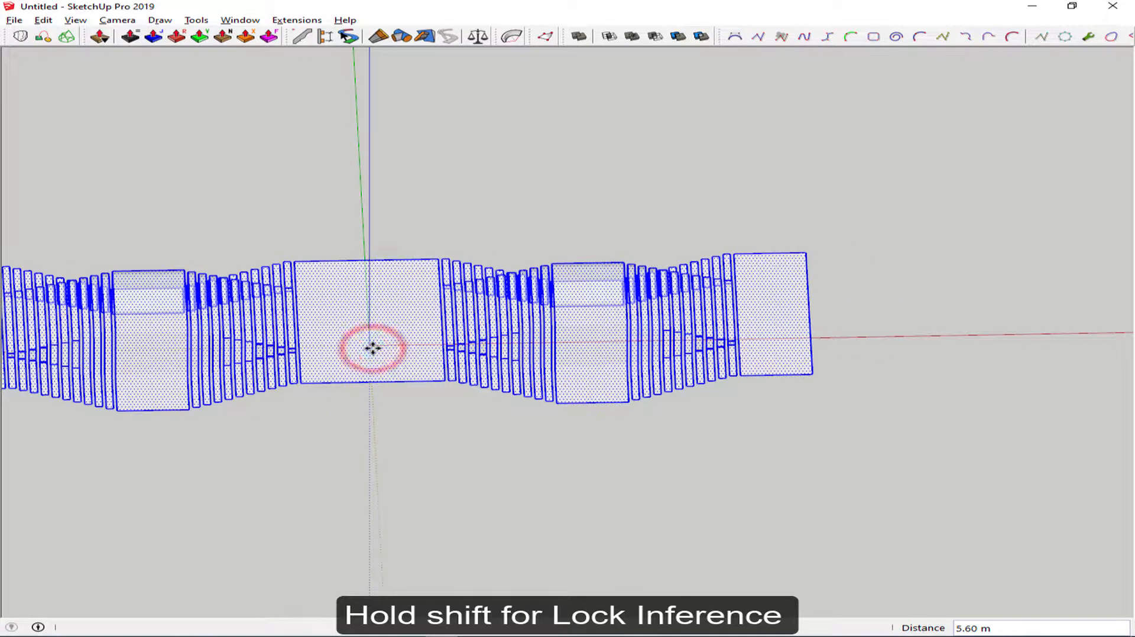
{"action": "key", "text": "y"}
{"action": "key", "text": "space"}
Step: Copy the front boundary edges of all strips and panels 10 m along the green axis, behind the surface
{"action": "scroll", "coordinate": [385, 353], "scroll_direction": "down", "scroll_amount": 3}
{"action": "middle_click_drag", "start_coordinate": [334, 358], "coordinate": [492, 422]}
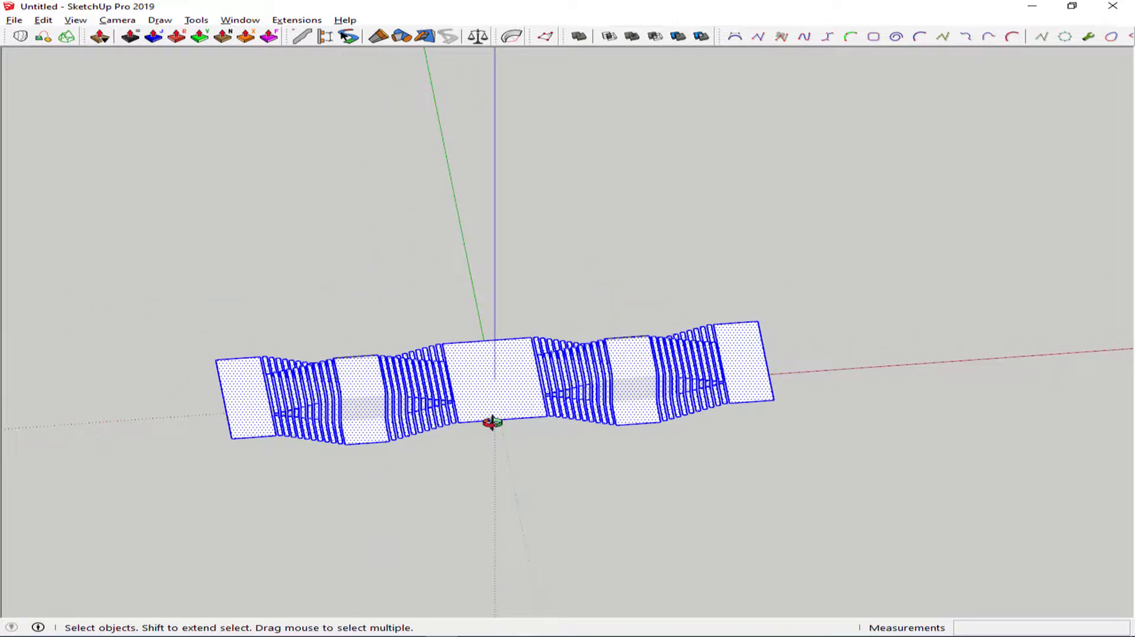
{"action": "key", "text": "F2"}
{"action": "key", "text": "F3"}
{"action": "scroll", "coordinate": [494, 430], "scroll_direction": "down", "scroll_amount": 3}
{"action": "scroll", "coordinate": [494, 430], "scroll_direction": "down", "scroll_amount": 2}
{"action": "middle_click_drag", "start_coordinate": [481, 388], "coordinate": [449, 397]}
{"action": "left_click_drag", "start_coordinate": [167, 418], "coordinate": [934, 494]}
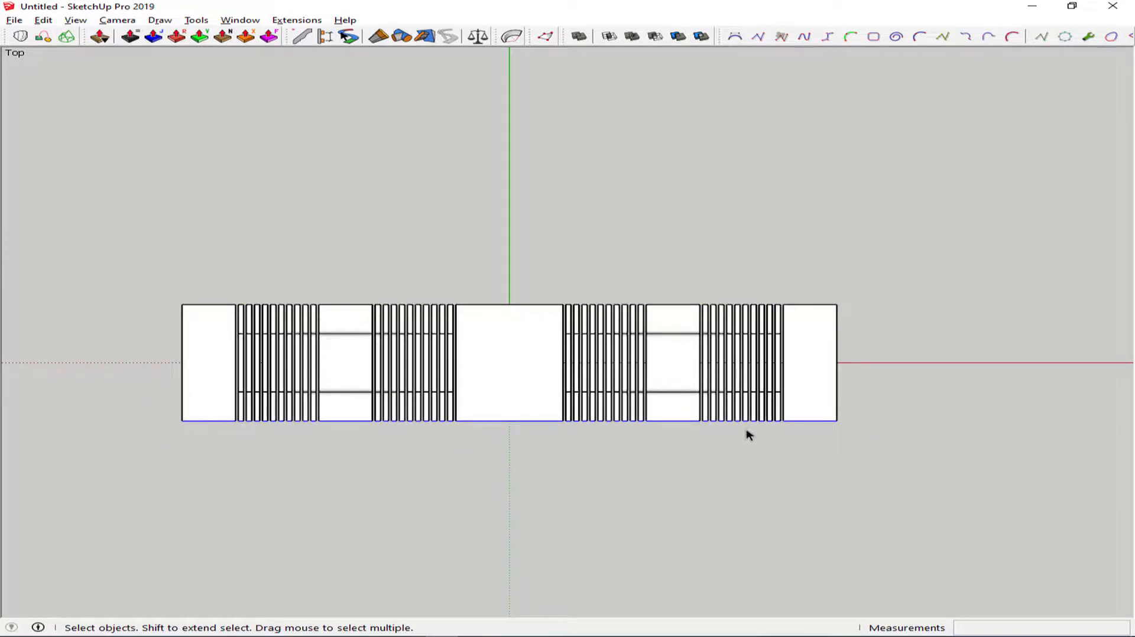
{"action": "middle_click_drag", "start_coordinate": [786, 461], "coordinate": [762, 309]}
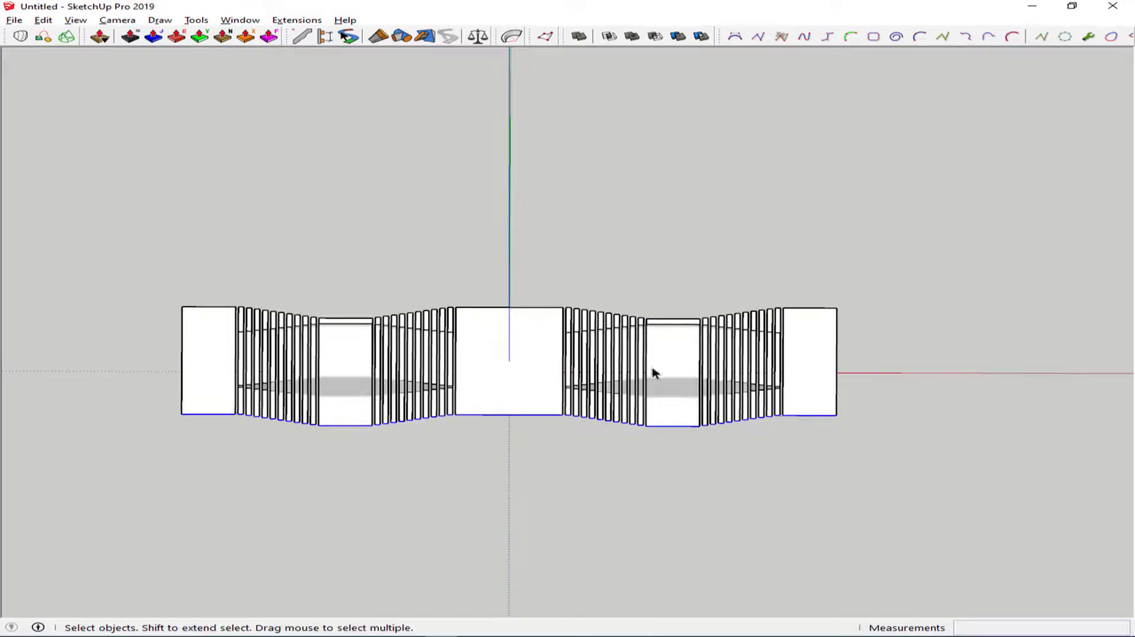
{"action": "scroll", "coordinate": [630, 396], "scroll_direction": "up", "scroll_amount": 1}
{"action": "key", "text": "m"}
{"action": "key", "text": "ctrl"}
{"action": "left_click", "coordinate": [899, 422]}
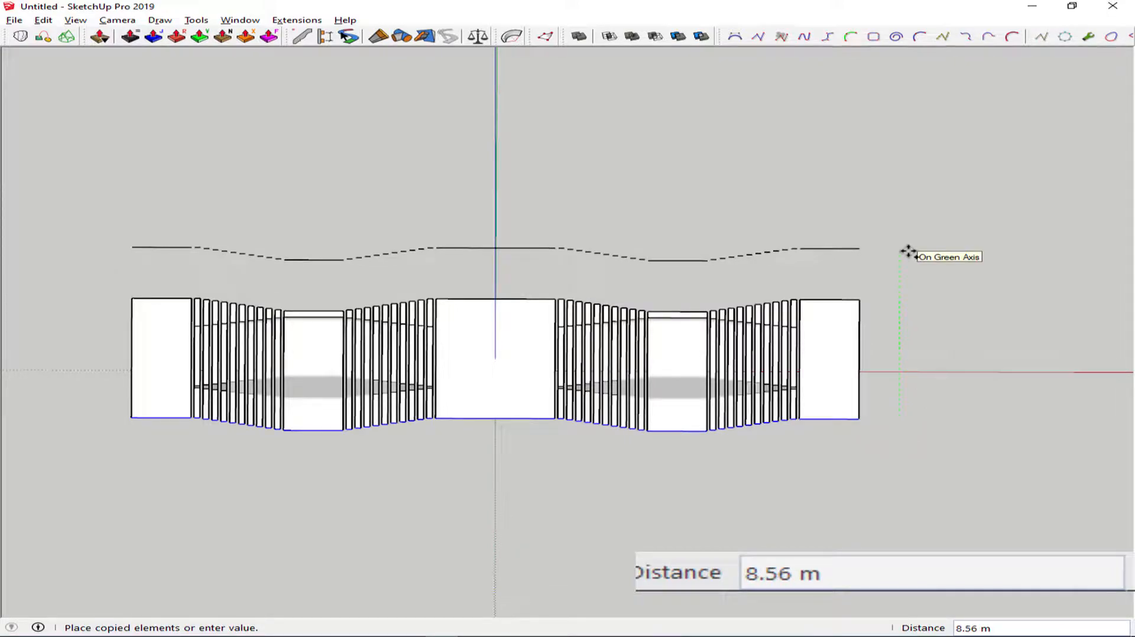
{"action": "type", "text": "10"}
{"action": "key", "text": "Return"}
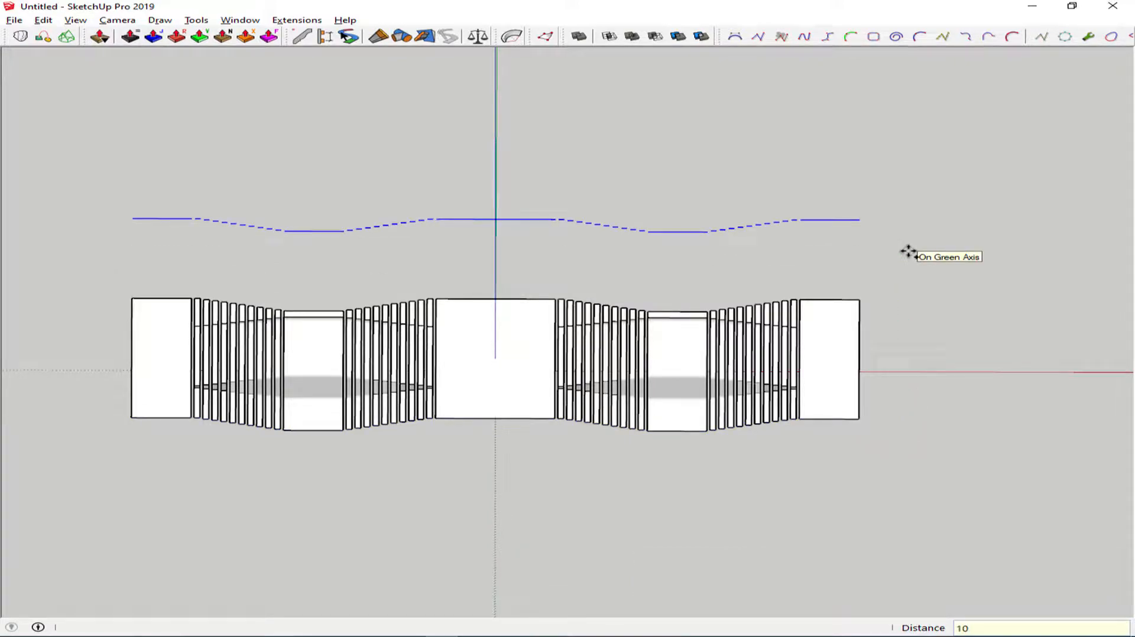
Step: Group the copied boundary edges behind the surface
{"action": "key", "text": "g"}
{"action": "key", "text": "space"}
{"action": "middle_click_drag", "start_coordinate": [556, 392], "coordinate": [700, 296]}
{"action": "scroll", "coordinate": [594, 335], "scroll_direction": "up", "scroll_amount": 5}
{"action": "scroll", "coordinate": [568, 378], "scroll_direction": "down", "scroll_amount": 4}
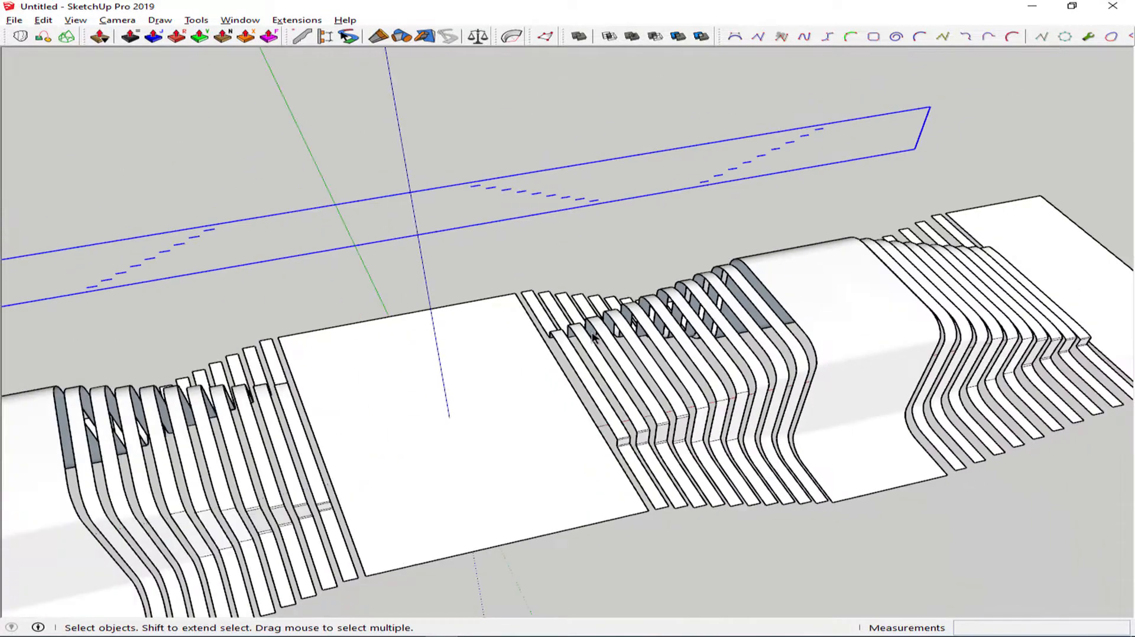
{"action": "scroll", "coordinate": [647, 343], "scroll_direction": "down", "scroll_amount": 3}
{"action": "middle_click_drag", "start_coordinate": [600, 355], "coordinate": [588, 380]}
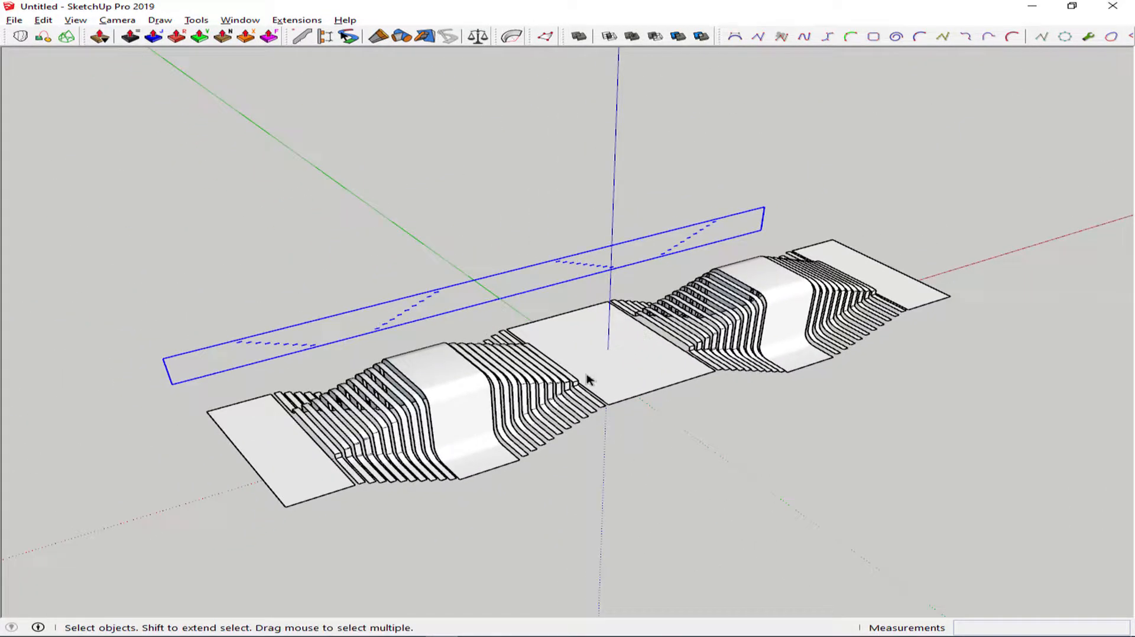
Step: Select all strips and panels without the copied edge line and thicken them by 0.15 m with Joint Push Pull
{"action": "left_click", "coordinate": [615, 371]}
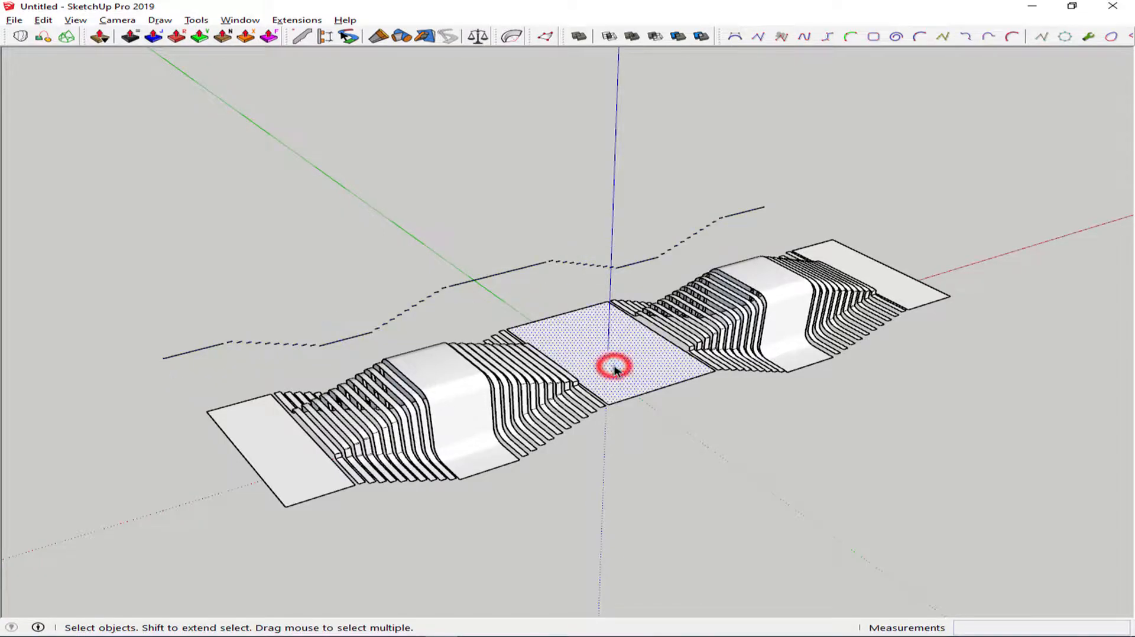
{"action": "key", "text": "ctrl+a"}
{"action": "middle_click_drag", "start_coordinate": [614, 370], "coordinate": [857, 324]}
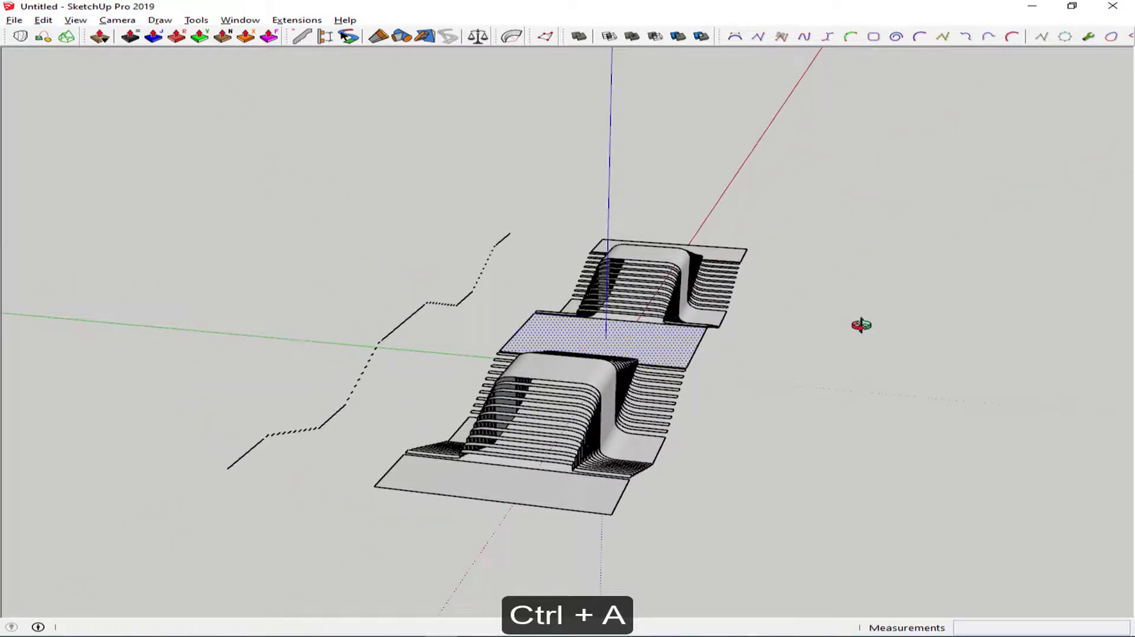
{"action": "middle_click_drag", "start_coordinate": [637, 348], "coordinate": [845, 229]}
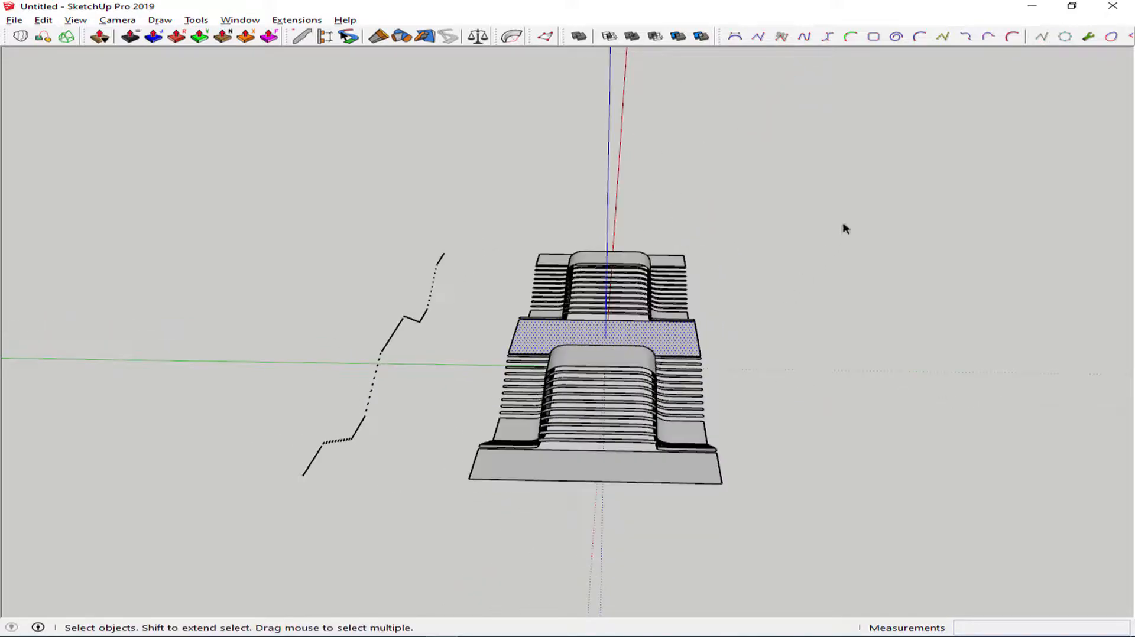
{"action": "left_click_drag", "start_coordinate": [491, 500], "coordinate": [463, 509]}
{"action": "middle_click_drag", "start_coordinate": [464, 509], "coordinate": [369, 531]}
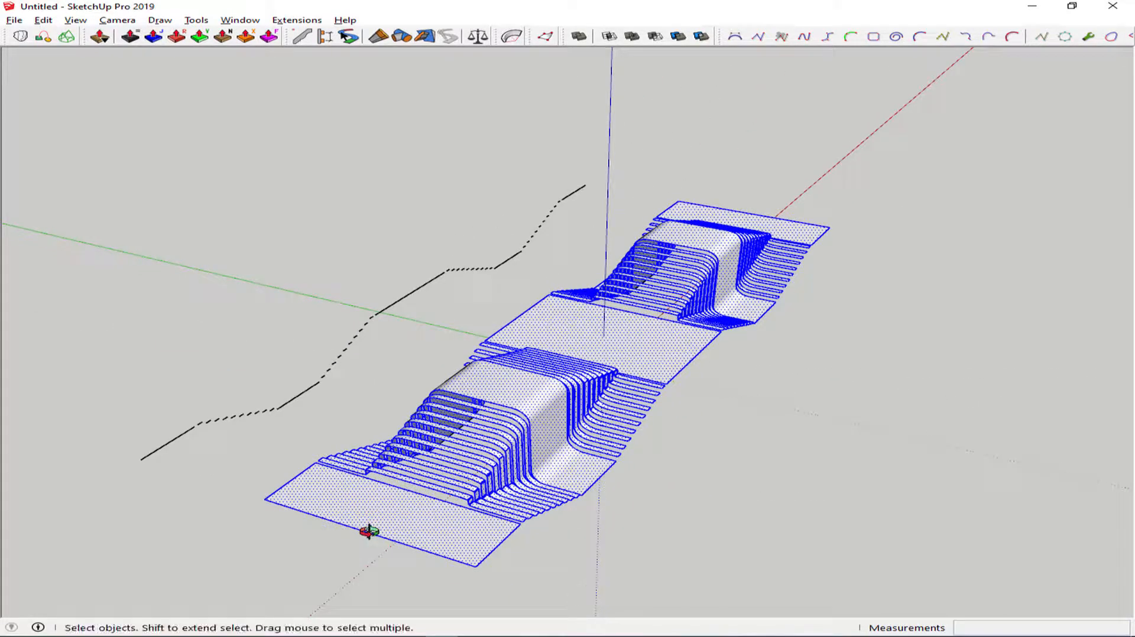
{"action": "key", "text": "j"}
{"action": "left_click_drag", "start_coordinate": [680, 347], "coordinate": [684, 328]}
{"action": "type", "text": ".15"}
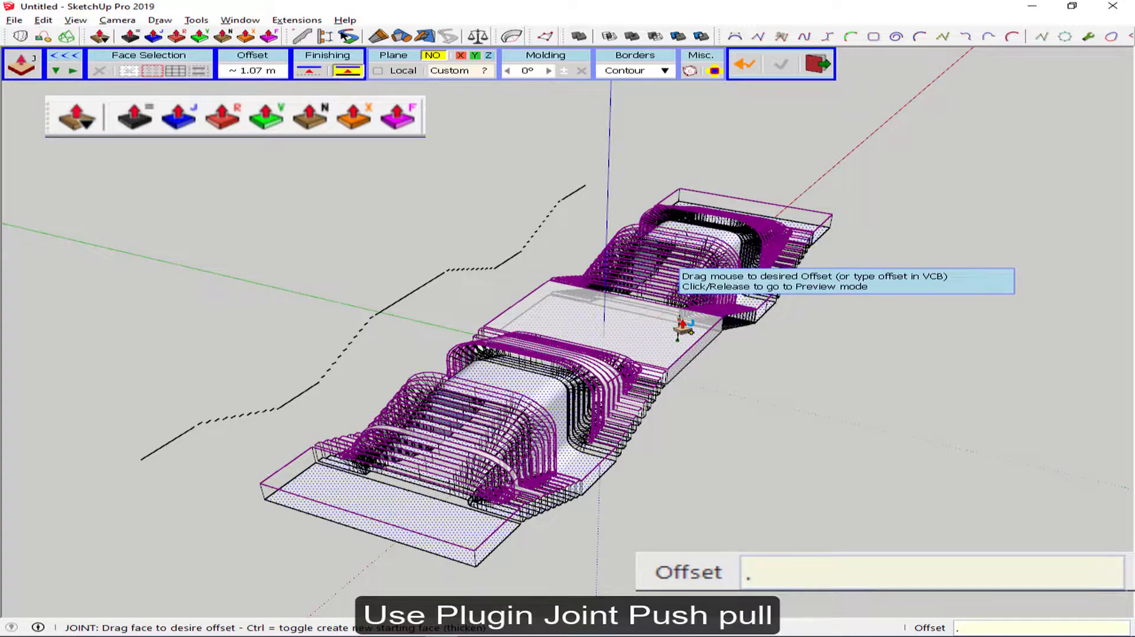
{"action": "key", "text": "Return"}
{"action": "key", "text": "Return"}
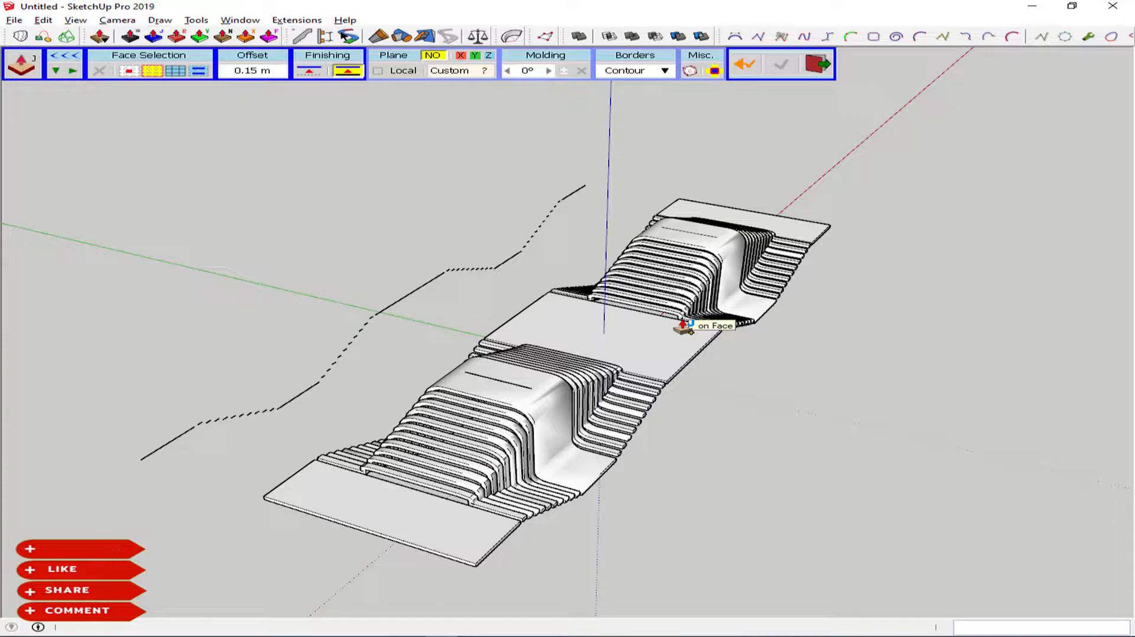
Step: Make the thickened strips and panels a single group, leaving out the copied edge line
{"action": "left_click", "coordinate": [816, 176]}
{"action": "middle_click_drag", "start_coordinate": [603, 337], "coordinate": [932, 225]}
{"action": "left_click_drag", "start_coordinate": [455, 532], "coordinate": [454, 531]}
{"action": "middle_click_drag", "start_coordinate": [454, 531], "coordinate": [396, 528]}
{"action": "key", "text": "g"}
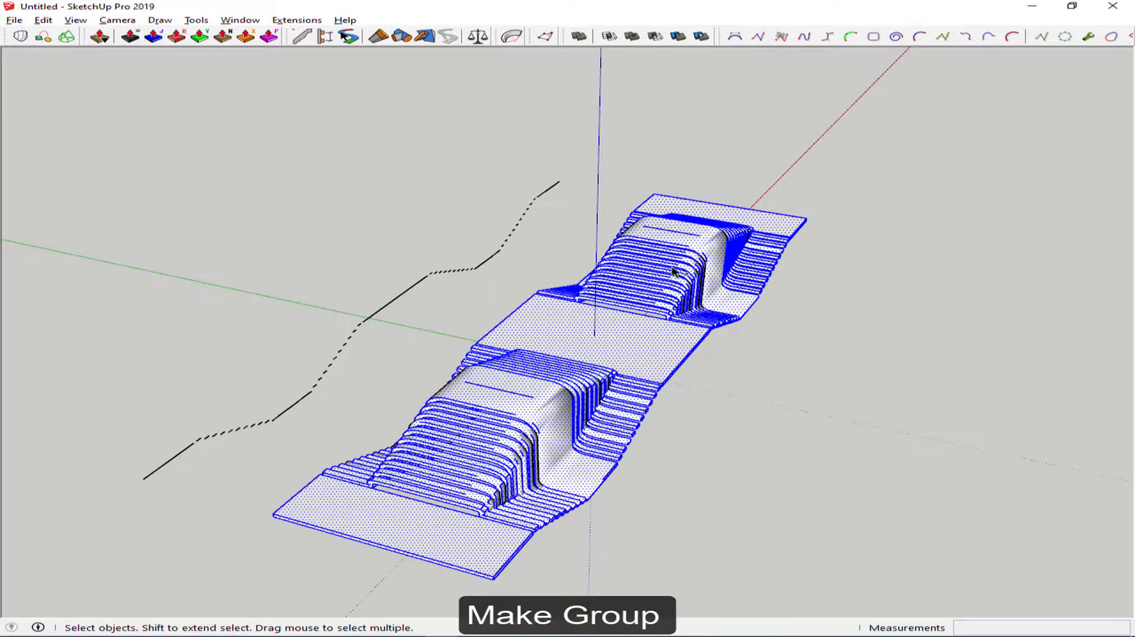
{"action": "left_click", "coordinate": [552, 232]}
{"action": "scroll", "coordinate": [549, 230], "scroll_direction": "down", "scroll_amount": 2}
{"action": "middle_click_drag", "start_coordinate": [550, 230], "coordinate": [370, 393]}
{"action": "key", "text": "r"}
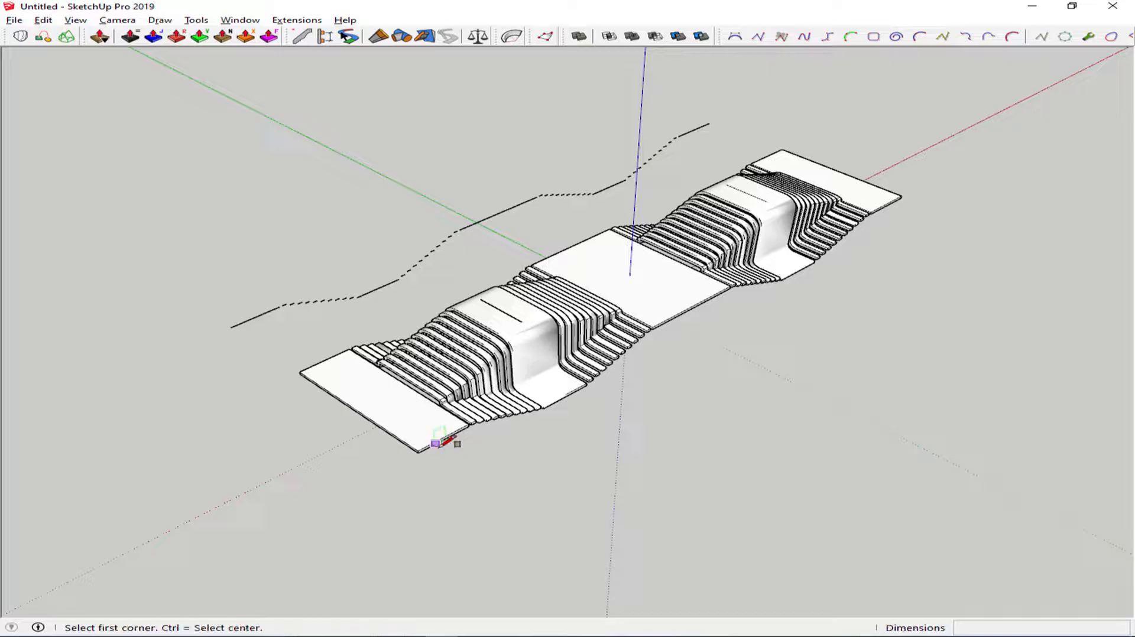
{"action": "left_click", "coordinate": [417, 450]}
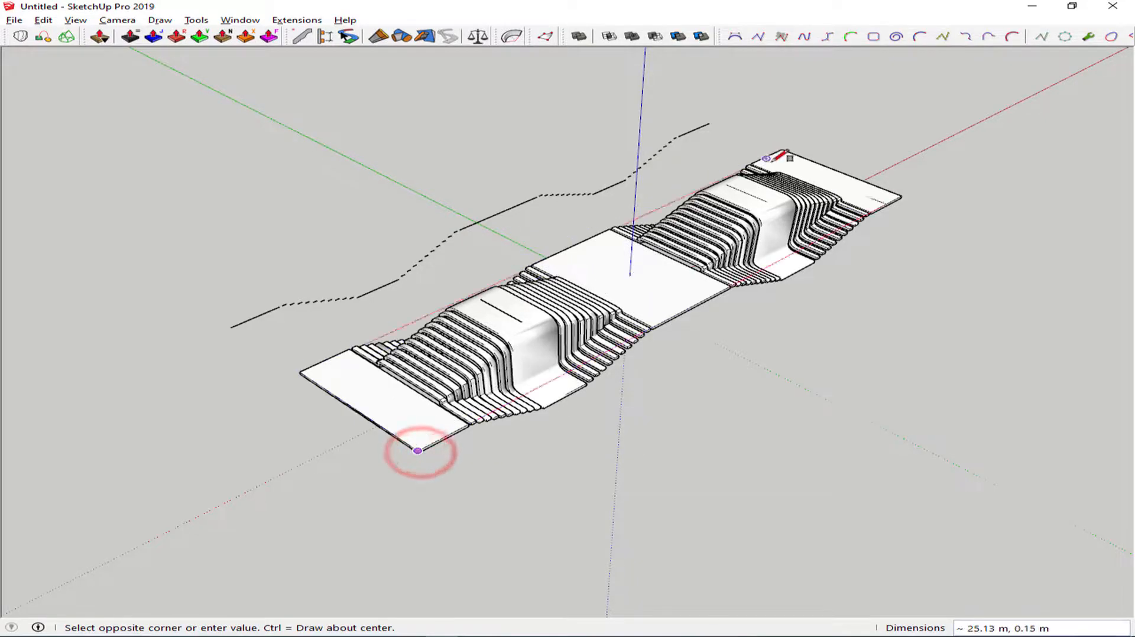
{"action": "key", "text": "space"}
Step: Inside the thickened group, draw a 6.00 m line across the middle flat panel between its edge midpoints
{"action": "middle_click_drag", "start_coordinate": [597, 304], "coordinate": [704, 222]}
{"action": "middle_click_drag", "start_coordinate": [625, 246], "coordinate": [430, 343]}
{"action": "scroll", "coordinate": [668, 272], "scroll_direction": "up", "scroll_amount": 3}
{"action": "double_click", "coordinate": [498, 354]}
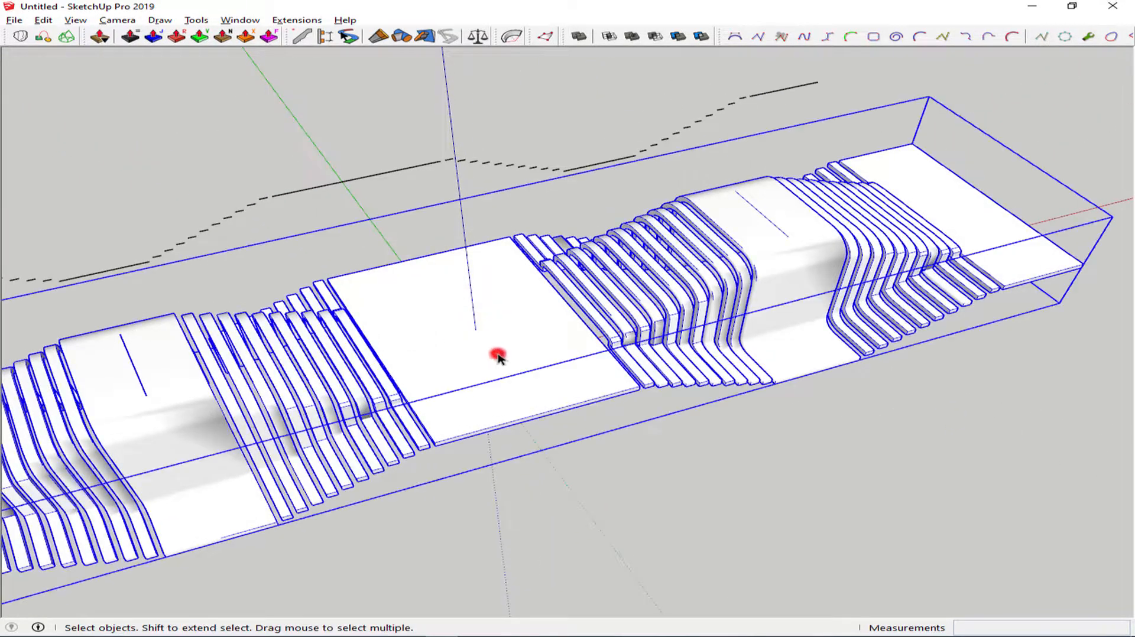
{"action": "scroll", "coordinate": [498, 358], "scroll_direction": "down", "scroll_amount": 3}
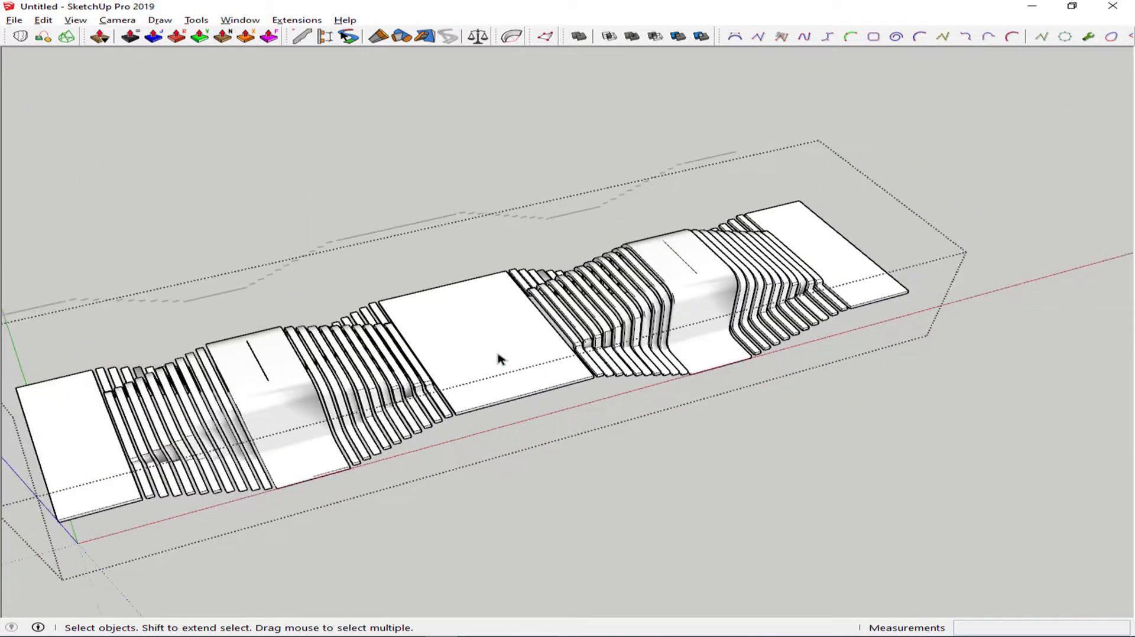
{"action": "left_click", "coordinate": [498, 356]}
{"action": "scroll", "coordinate": [497, 358], "scroll_direction": "up", "scroll_amount": 1}
{"action": "key", "text": "l"}
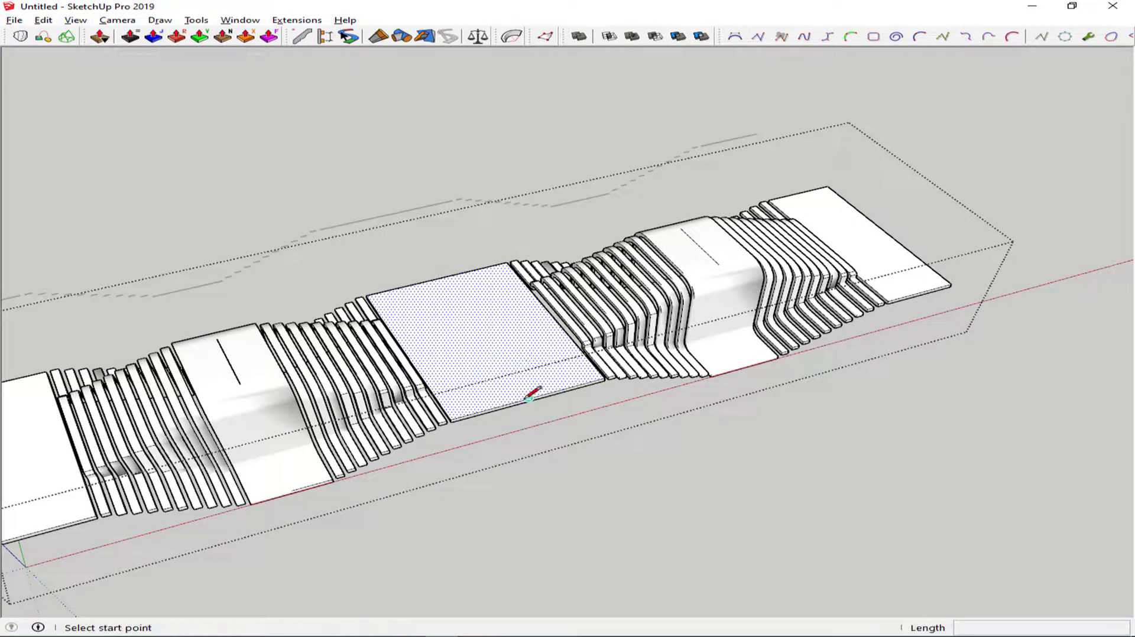
{"action": "left_click", "coordinate": [527, 397]}
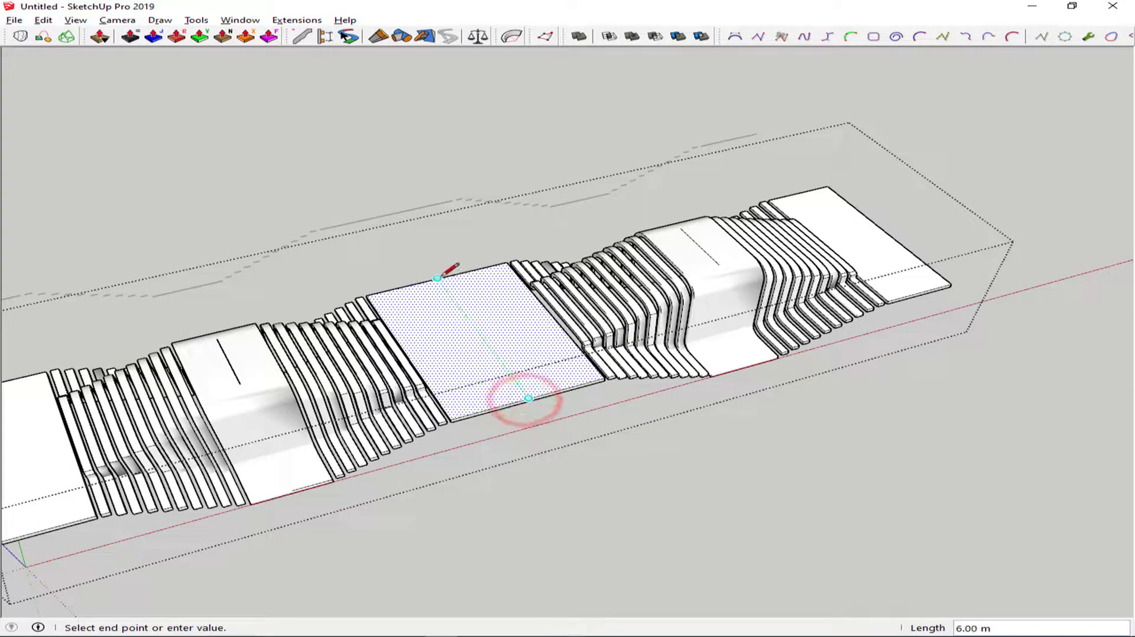
{"action": "left_click", "coordinate": [440, 278]}
{"action": "key", "text": "space"}
Step: Draw a 3 by 1.5 m rectangle centred on the middle panel's dividing line and erase the line's parts outside it
{"action": "key", "text": "r"}
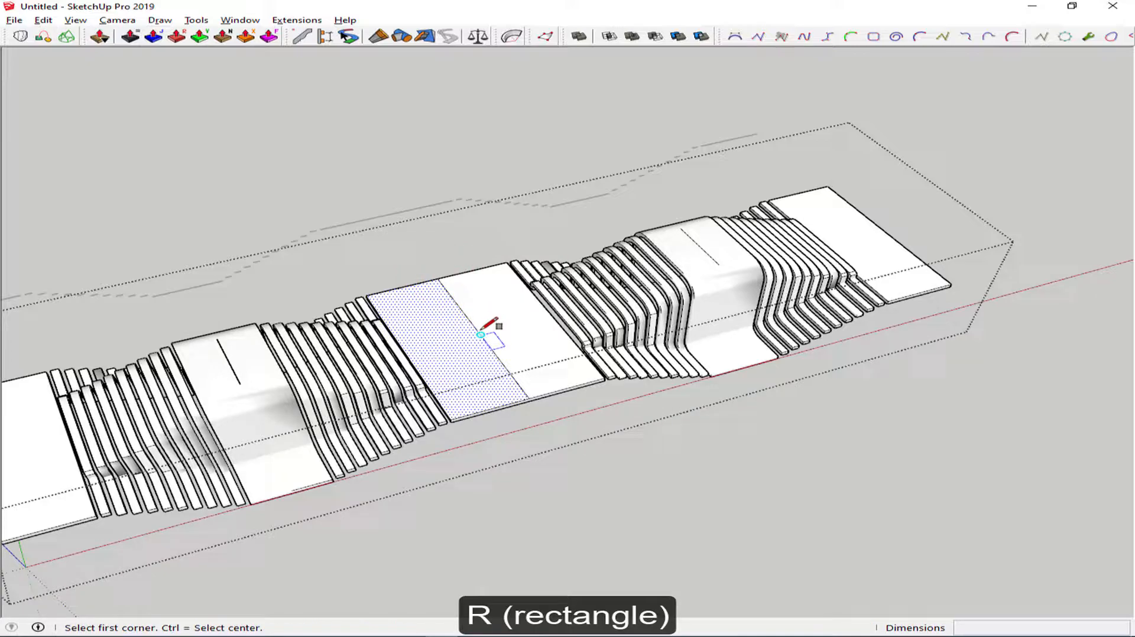
{"action": "left_click", "coordinate": [483, 333]}
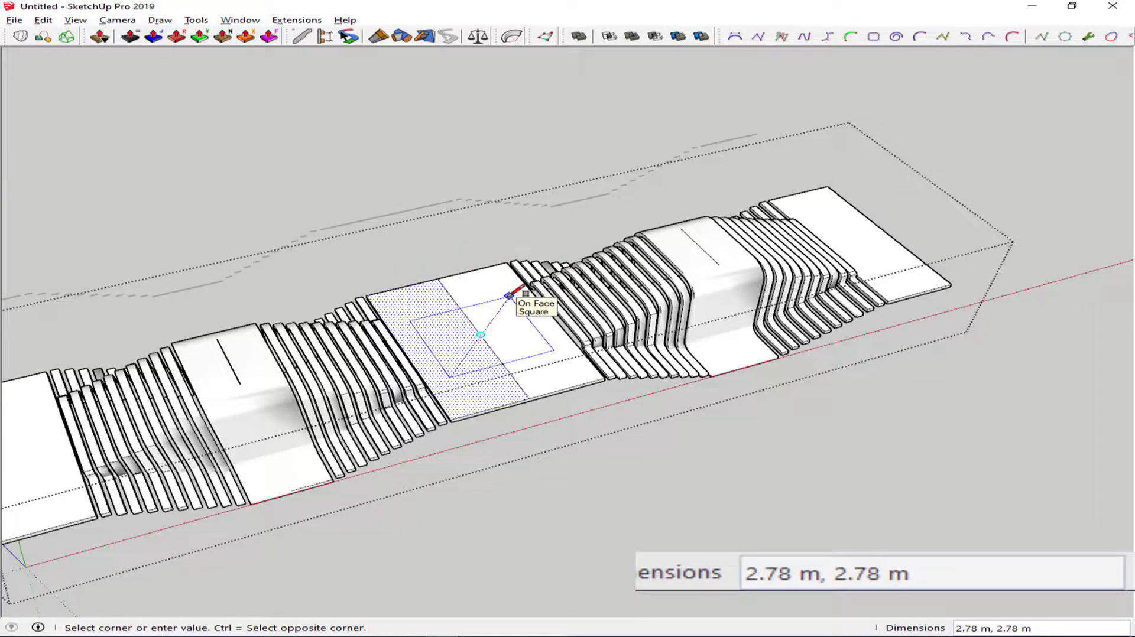
{"action": "type", "text": "3,1.5"}
{"action": "key", "text": "Return"}
{"action": "key", "text": "space"}
{"action": "key", "text": "e"}
{"action": "left_click_drag", "start_coordinate": [461, 292], "coordinate": [529, 389]}
Step: Copy one half of the divided rectangle onto the outer edge of the flat panel at the positive red-axis end
{"action": "key", "text": "space"}
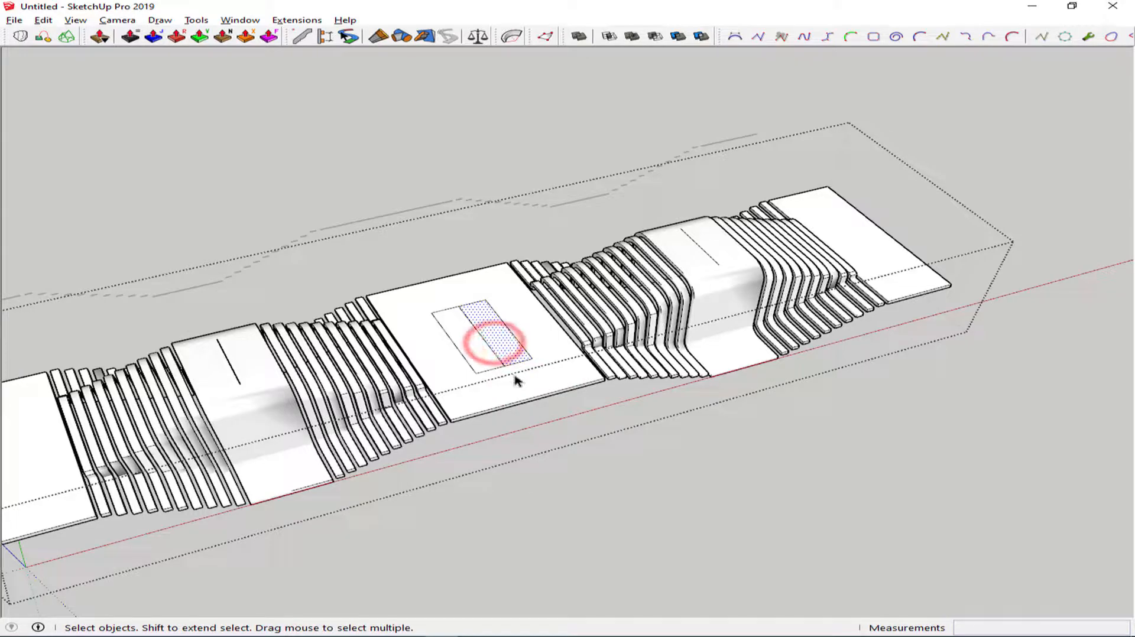
{"action": "key", "text": "m"}
{"action": "key", "text": "ctrl"}
{"action": "left_click", "coordinate": [532, 358]}
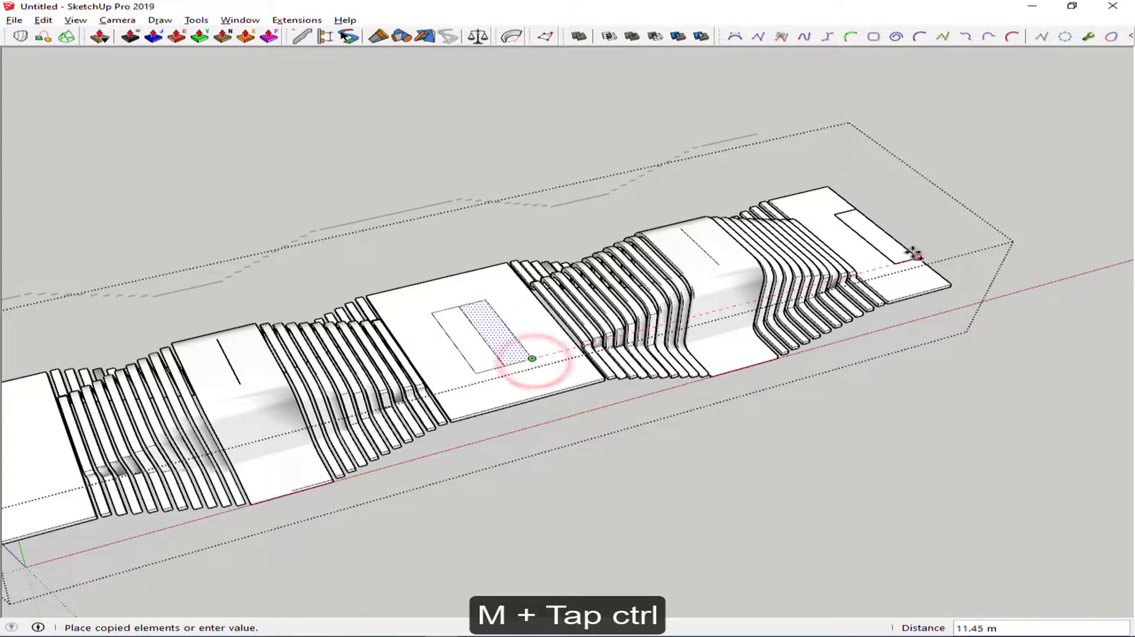
{"action": "left_click", "coordinate": [915, 252]}
Step: Copy the half rectangle from there onto the outer edge of the flat panel at the negative red-axis end
{"action": "key", "text": "ctrl"}
{"action": "left_click", "coordinate": [898, 261]}
{"action": "scroll", "coordinate": [899, 256], "scroll_direction": "down", "scroll_amount": 3}
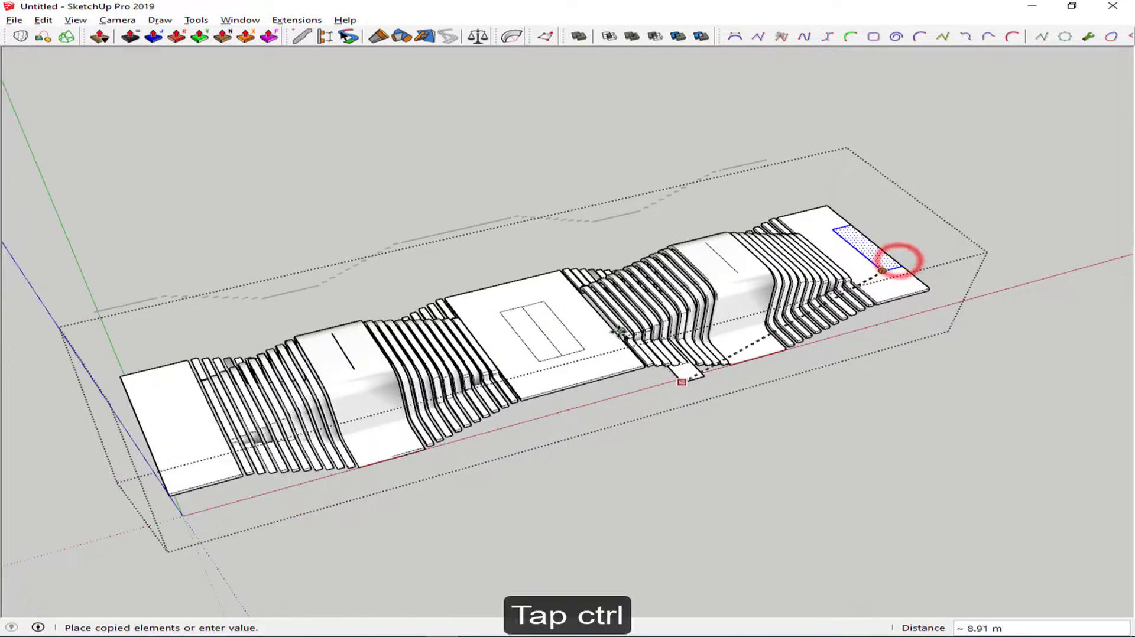
{"action": "scroll", "coordinate": [899, 255], "scroll_direction": "up", "scroll_amount": 1}
{"action": "left_click", "coordinate": [249, 417]}
{"action": "scroll", "coordinate": [249, 414], "scroll_direction": "up", "scroll_amount": 2}
{"action": "key", "text": "space"}
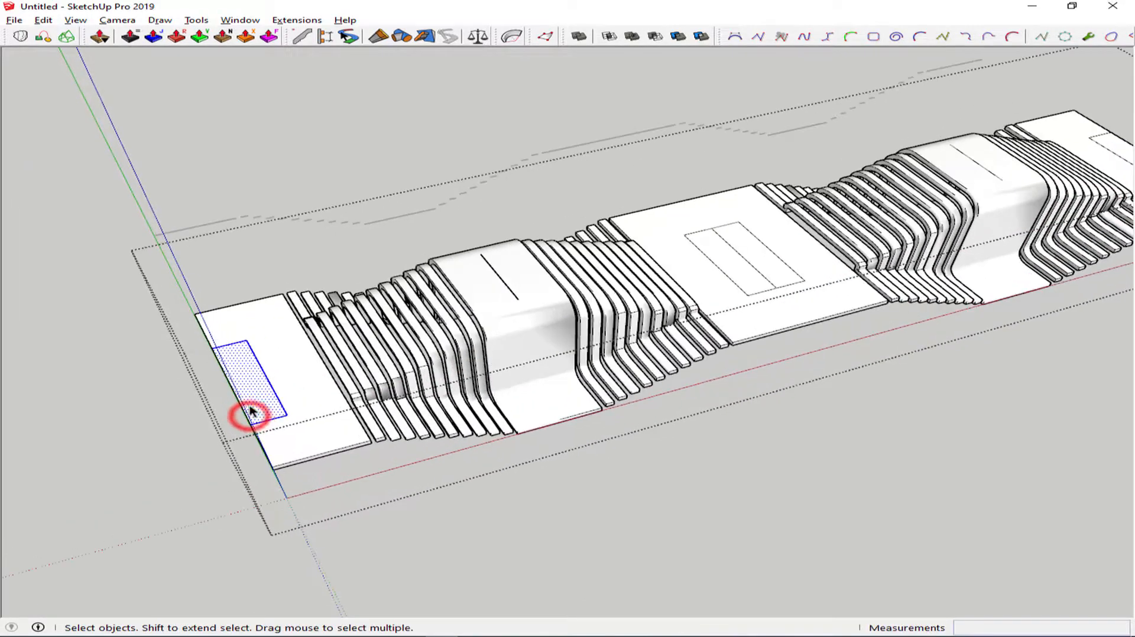
Step: Push the half rectangle at the negative red-axis end 0.15 m through the slab to cut a notch
{"action": "key", "text": "p"}
{"action": "left_click", "coordinate": [248, 406]}
{"action": "left_click", "coordinate": [246, 397]}
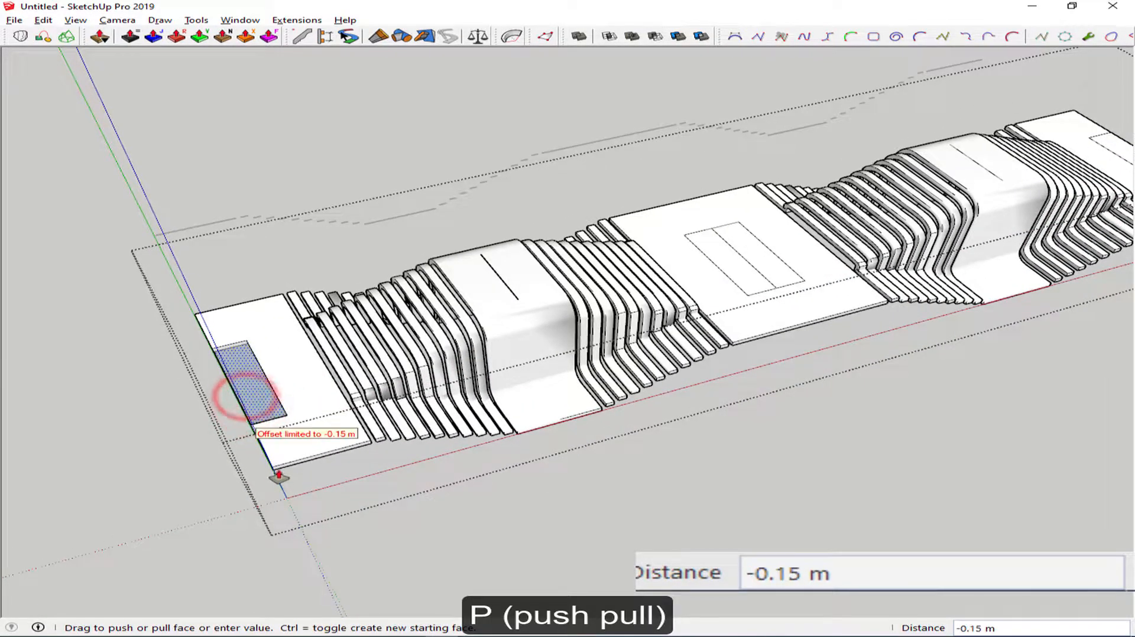
Step: Erase the line dividing the middle rectangle and push it and the remaining end rectangle 0.15 m through the slab
{"action": "mouse_move", "coordinate": [272, 476]}
{"action": "middle_mouse_down"}
{"action": "mouse_move", "coordinate": [261, 405]}
{"action": "mouse_move", "coordinate": [760, 331]}
{"action": "middle_mouse_up"}
{"action": "scroll", "coordinate": [520, 354], "scroll_direction": "up", "scroll_amount": 3}
{"action": "key", "text": "e"}
{"action": "left_click", "coordinate": [591, 329]}
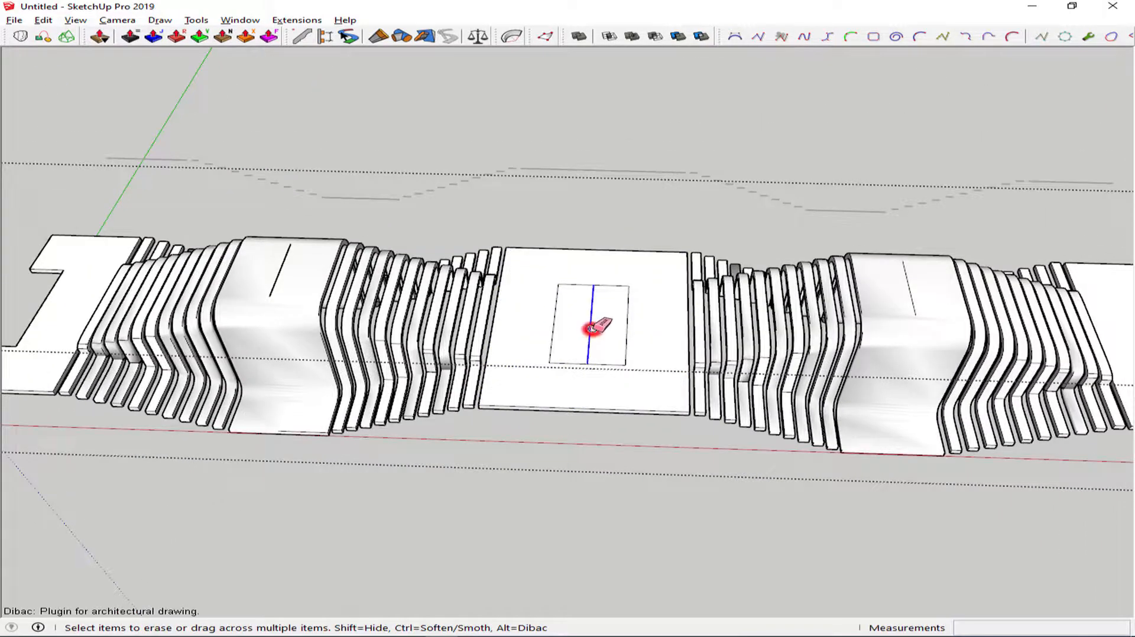
{"action": "key", "text": "p"}
{"action": "double_click", "coordinate": [590, 329]}
{"action": "middle_click_drag", "start_coordinate": [590, 329], "coordinate": [684, 356]}
{"action": "double_click", "coordinate": [904, 348]}
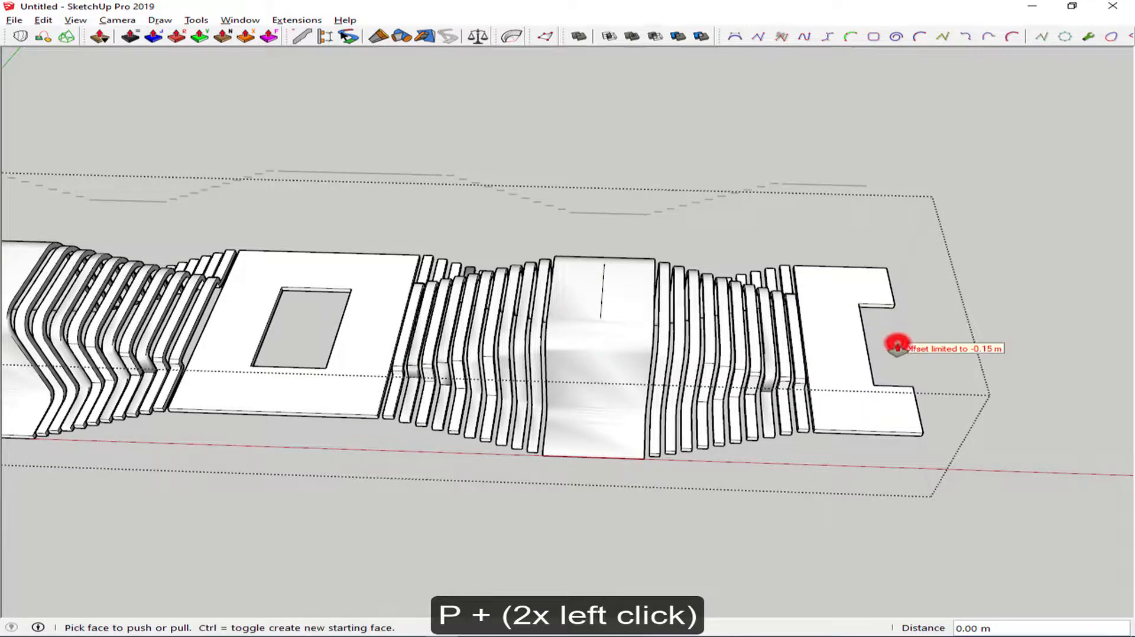
{"action": "key", "text": "space"}
Step: Outside the group, draw a rectangle over the whole surface between diagonally opposite outer corners of the end panels
{"action": "middle_click_drag", "start_coordinate": [892, 344], "coordinate": [672, 375]}
{"action": "scroll", "coordinate": [545, 363], "scroll_direction": "up", "scroll_amount": 1}
{"action": "middle_click_drag", "start_coordinate": [566, 387], "coordinate": [677, 305]}
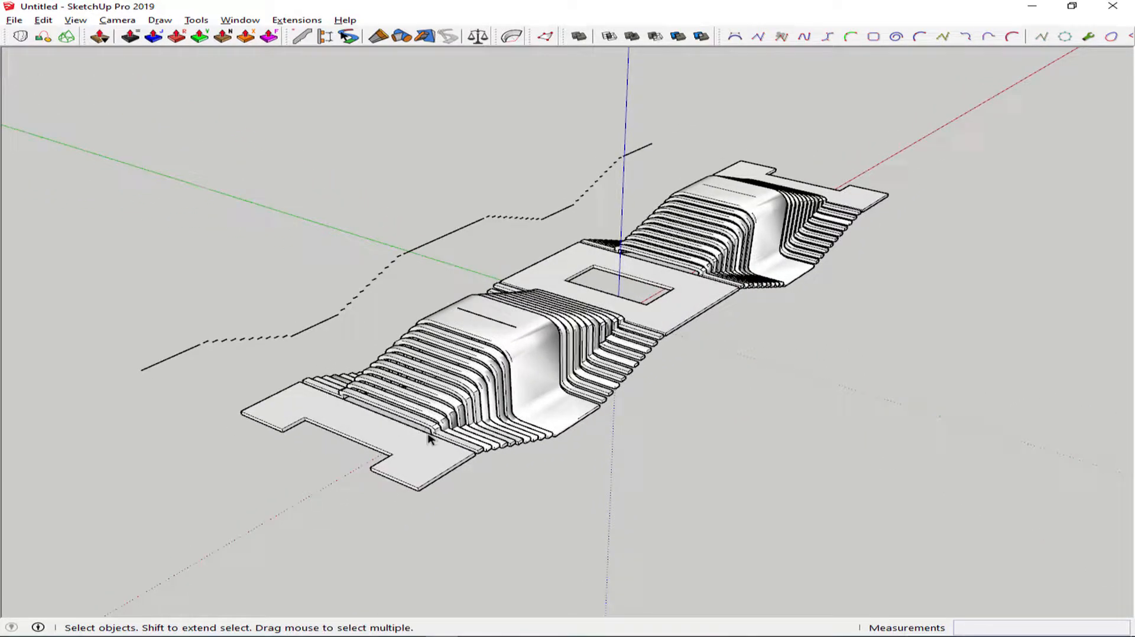
{"action": "key", "text": "r"}
{"action": "left_click", "coordinate": [418, 488]}
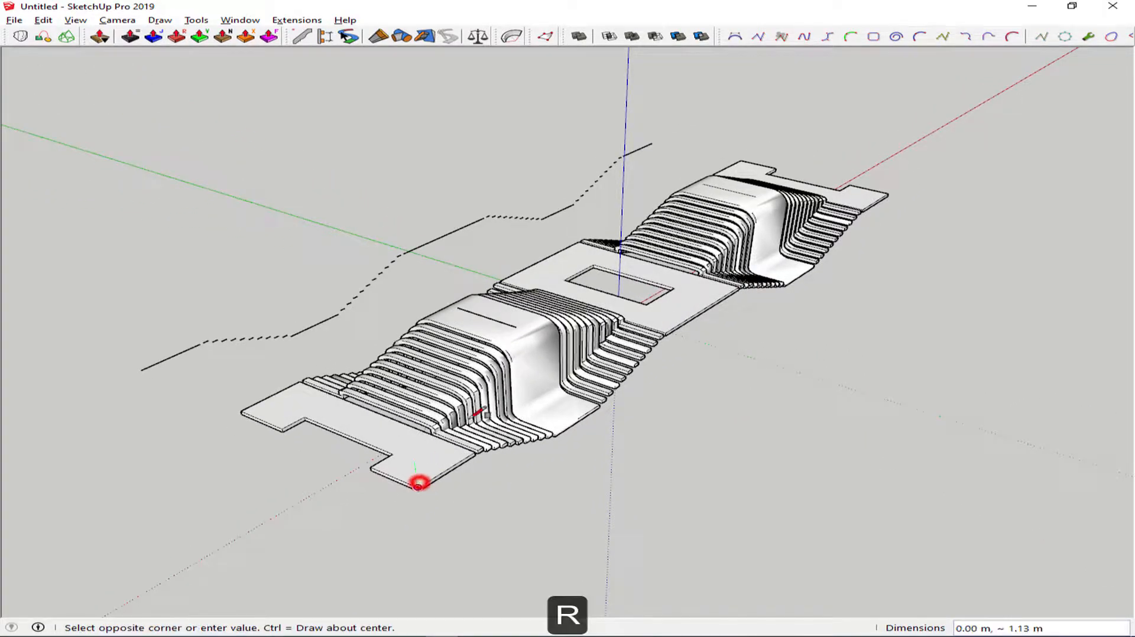
{"action": "left_click", "coordinate": [742, 159]}
{"action": "key", "text": "space"}
{"action": "left_click", "coordinate": [810, 180]}
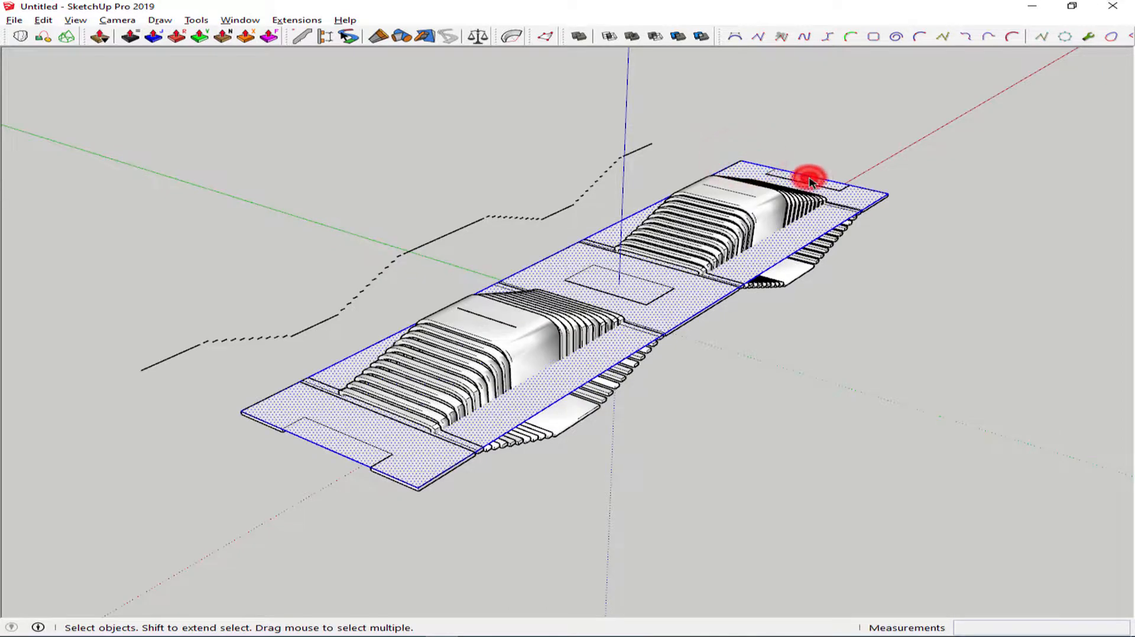
{"action": "key", "text": "m"}
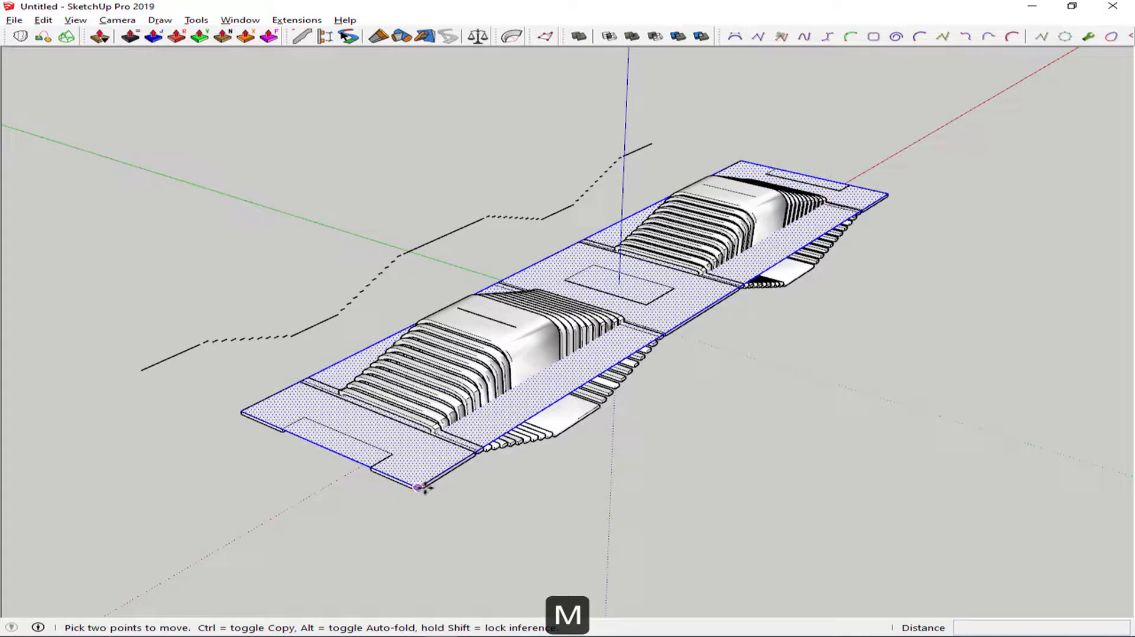
{"action": "key", "text": "space"}
Step: Move the surface group up 1.50 m so its lower bounding-box corner meets the corner of the covering rectangle
{"action": "left_click", "coordinate": [582, 417]}
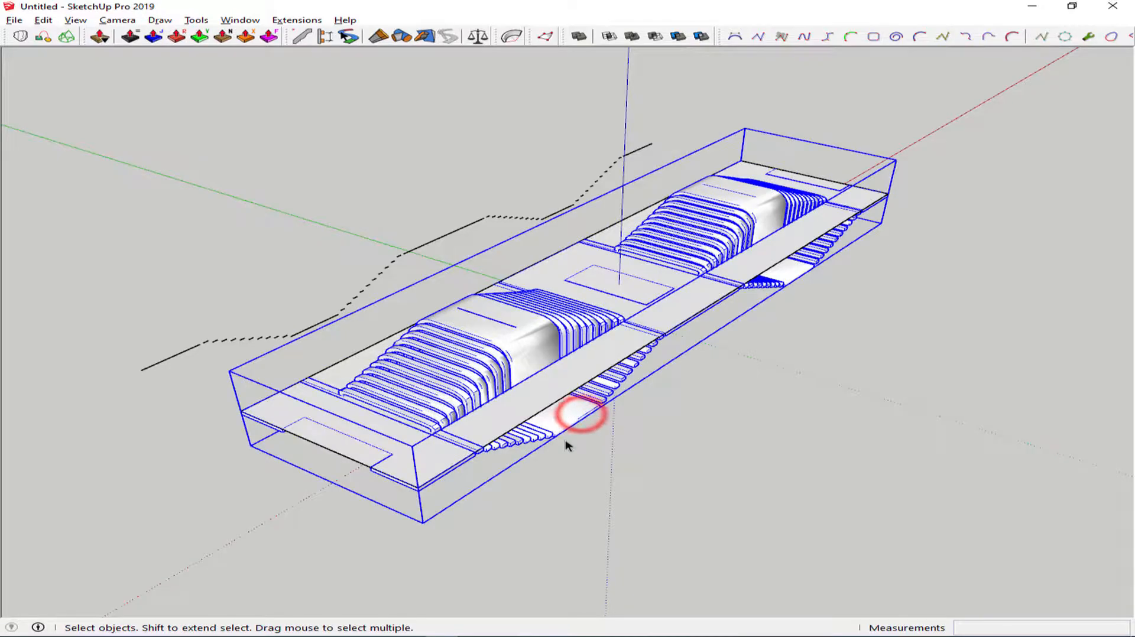
{"action": "key", "text": "m"}
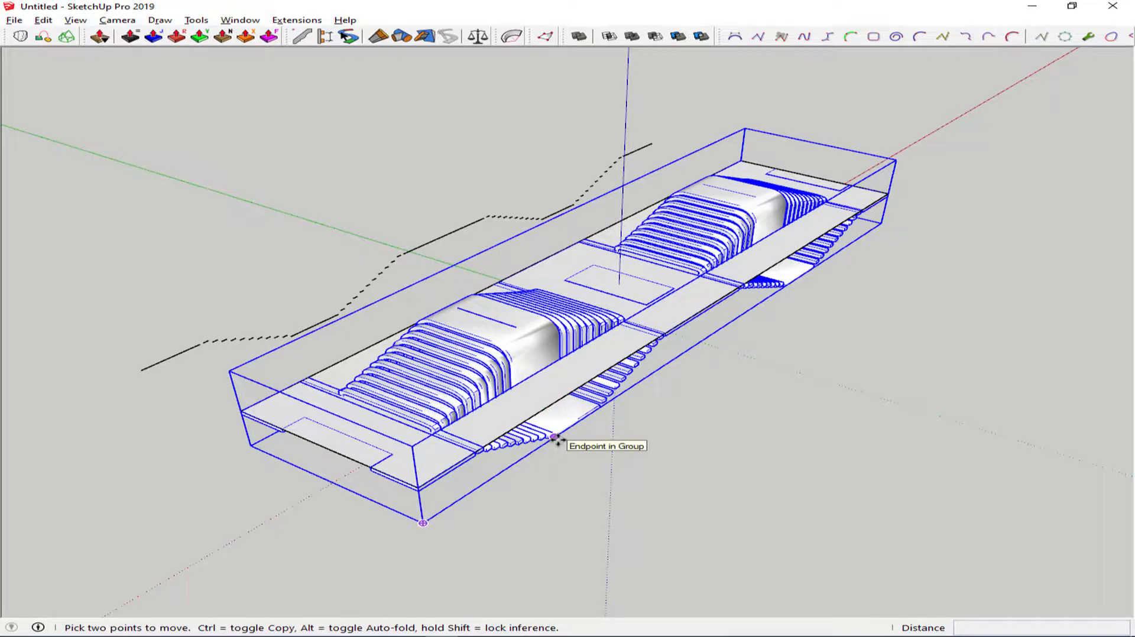
{"action": "left_click", "coordinate": [583, 414]}
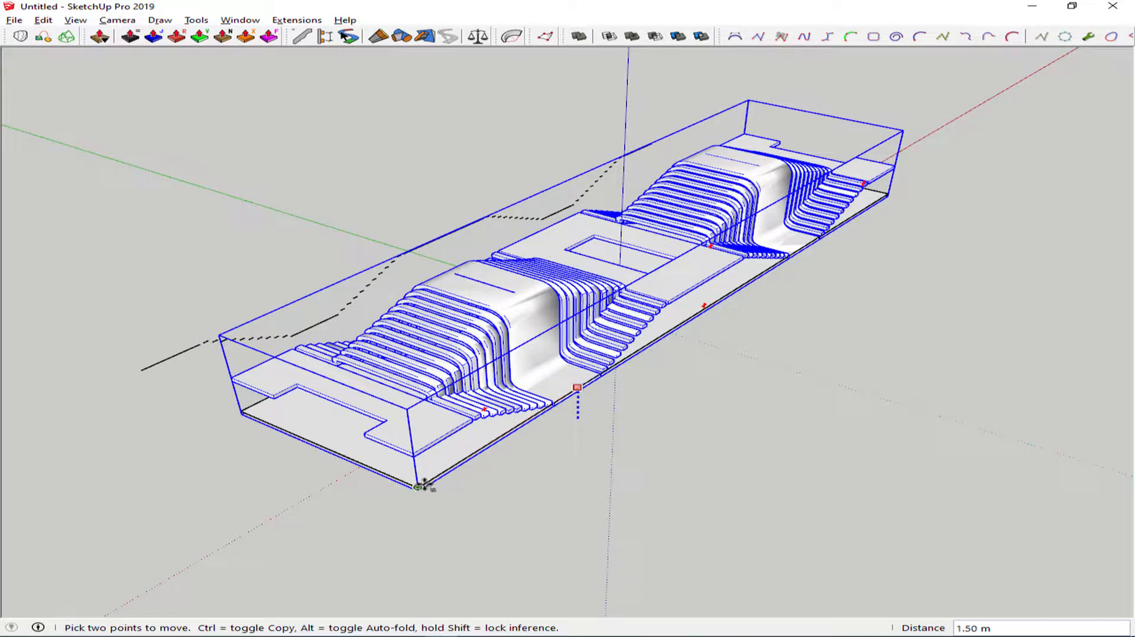
{"action": "middle_click_drag", "start_coordinate": [422, 484], "coordinate": [507, 329]}
{"action": "key", "text": "space"}
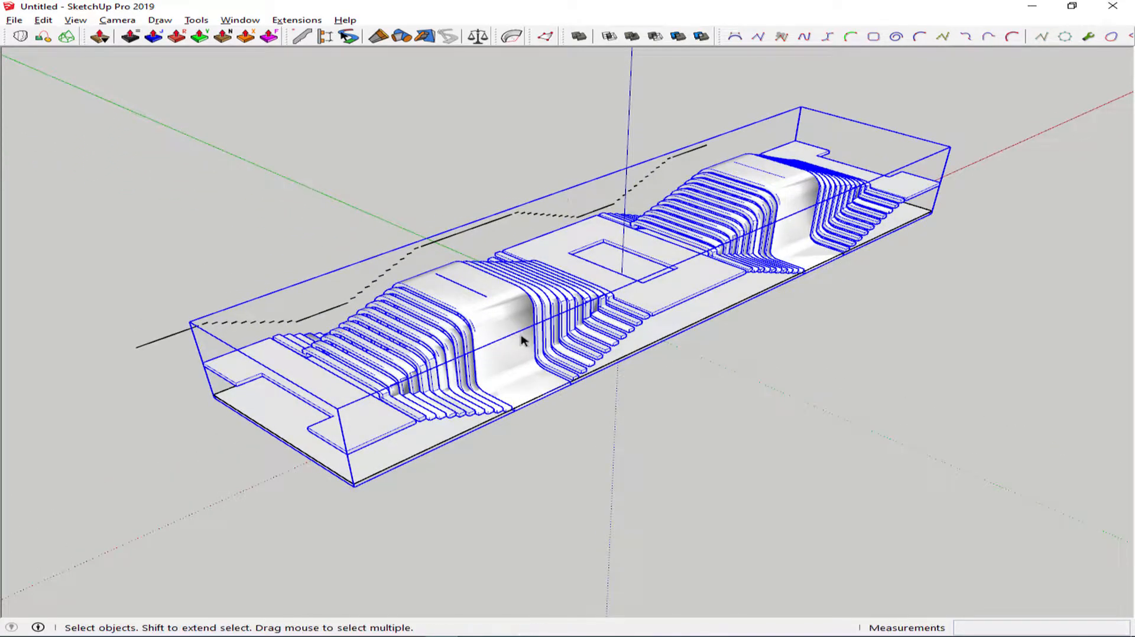
Step: Copy the top faces of the middle and both end panels inside the surface group and paste them in place outside it
{"action": "scroll", "coordinate": [721, 306], "scroll_direction": "up", "scroll_amount": 2}
{"action": "double_click", "coordinate": [662, 297]}
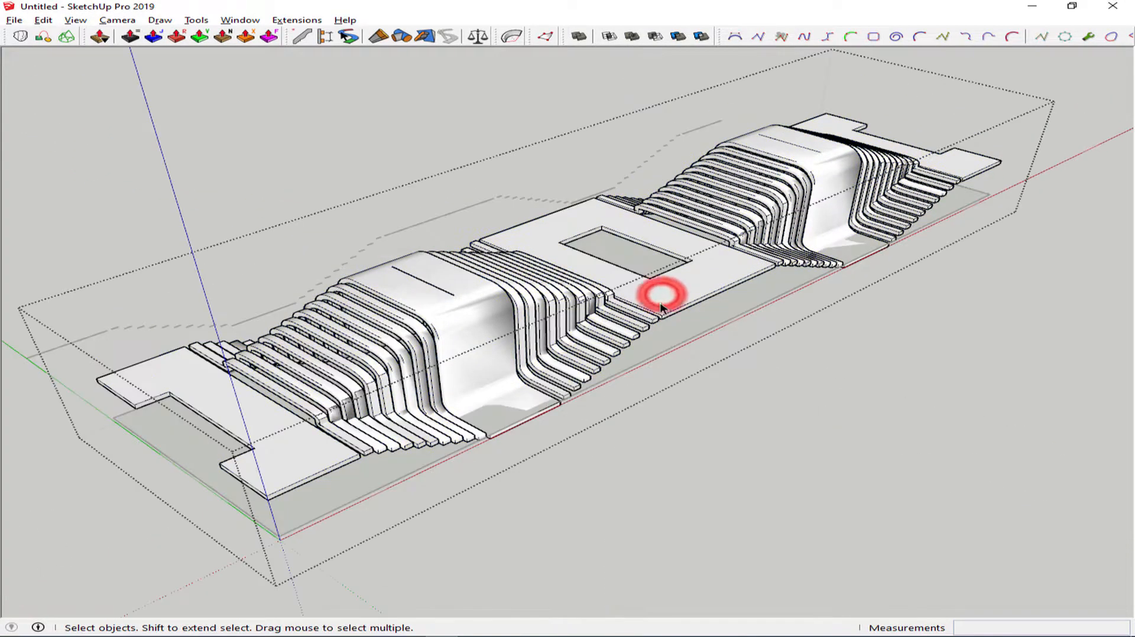
{"action": "left_click", "coordinate": [655, 297]}
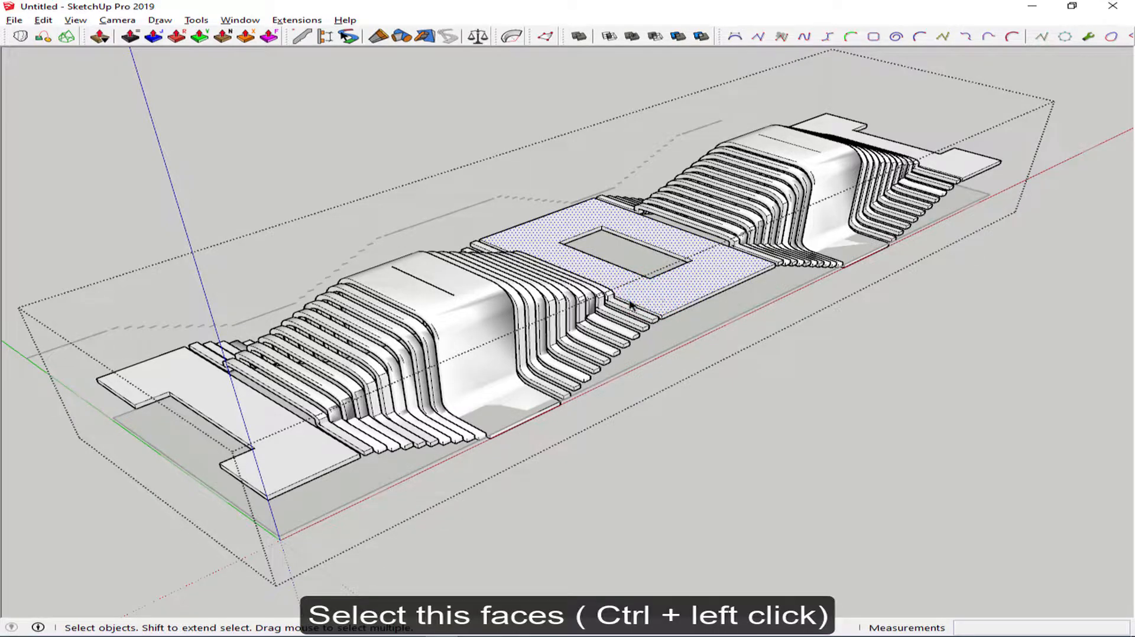
{"action": "scroll", "coordinate": [585, 330], "scroll_direction": "down", "scroll_amount": 2}
{"action": "left_click", "coordinate": [365, 428], "text": "ctrl"}
{"action": "key", "text": "ctrl+c"}
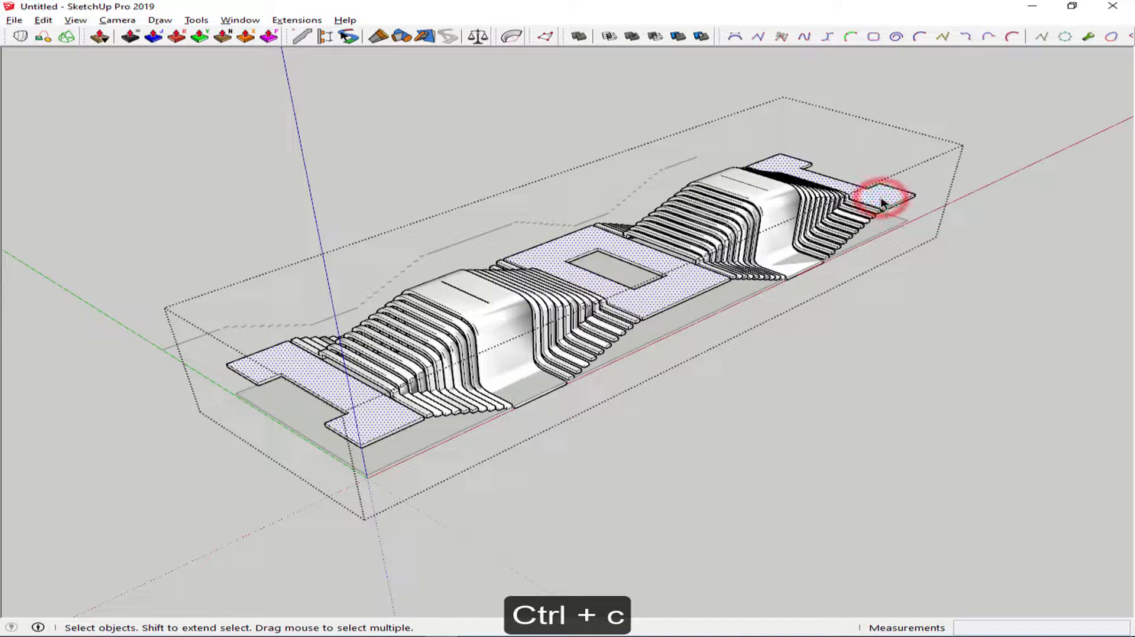
{"action": "key", "text": "Escape"}
{"action": "double_click", "coordinate": [686, 311]}
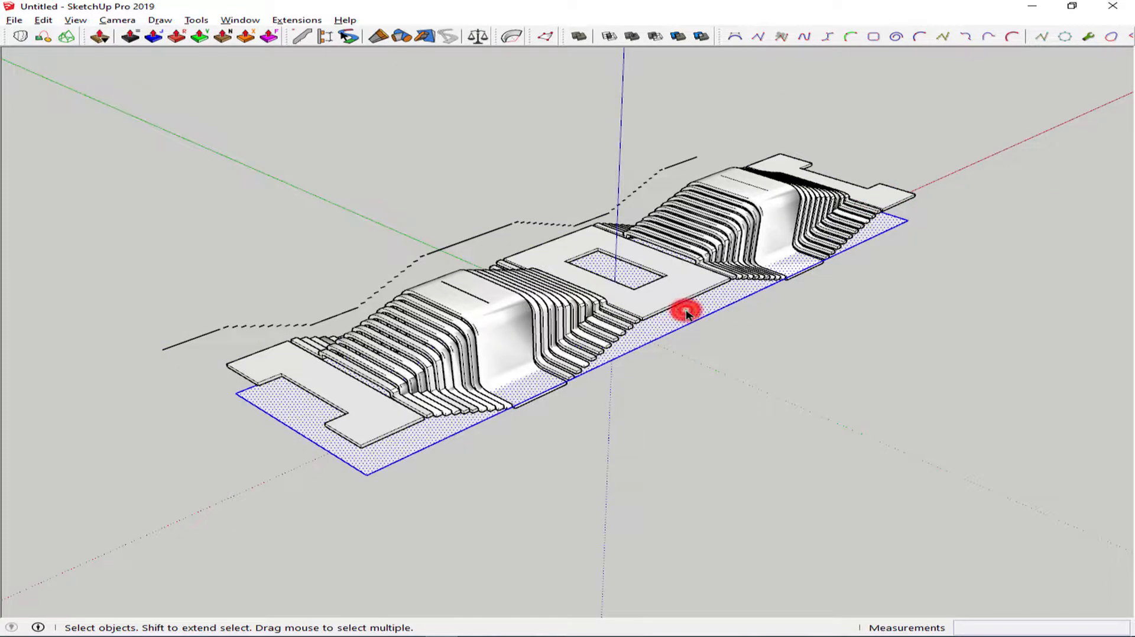
{"action": "key", "text": "shift+v"}
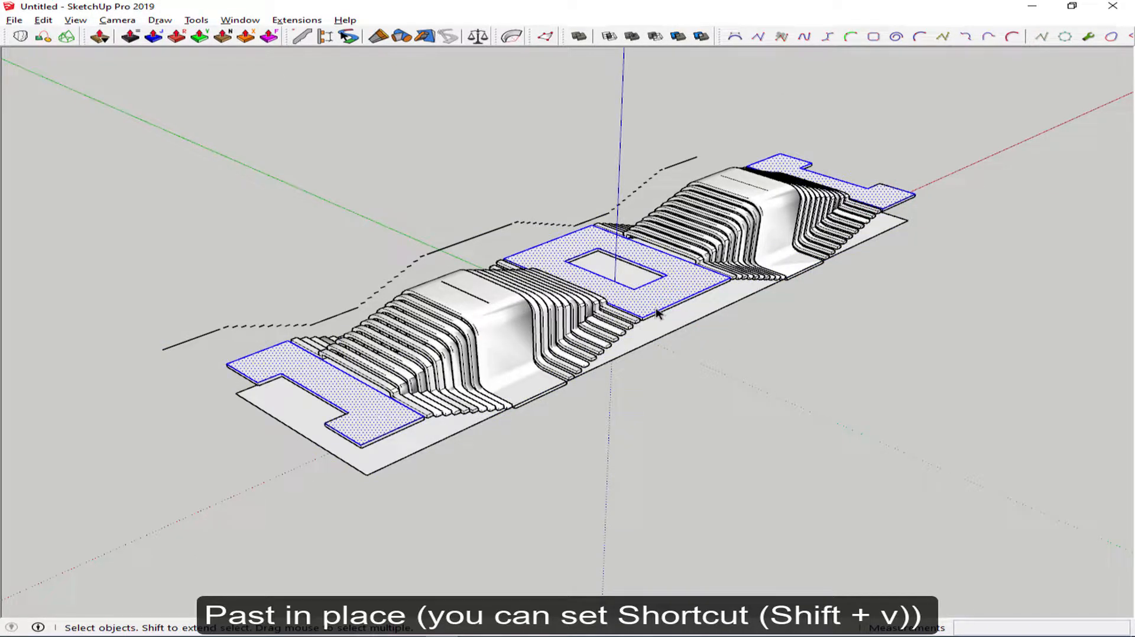
Step: Move the pasted panel faces straight down onto the base rectangle
{"action": "left_click", "coordinate": [674, 303]}
{"action": "key", "text": "m"}
{"action": "left_click", "coordinate": [670, 328]}
Step: Delete the notch faces at both ends and the middle opening face from the base rectangle
{"action": "middle_click_drag", "start_coordinate": [671, 328], "coordinate": [418, 436]}
{"action": "key", "text": "space"}
{"action": "left_click", "coordinate": [418, 433]}
{"action": "key", "text": "Delete"}
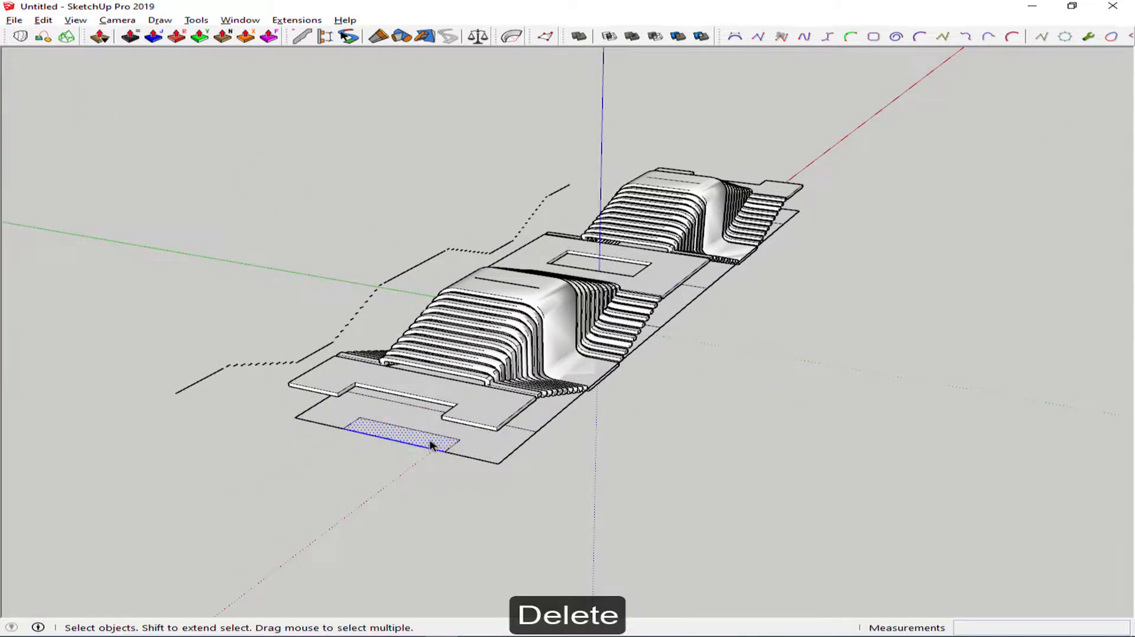
{"action": "middle_click_drag", "start_coordinate": [753, 345], "coordinate": [472, 310]}
{"action": "left_click", "coordinate": [999, 347]}
{"action": "middle_click_drag", "start_coordinate": [906, 347], "coordinate": [975, 349]}
{"action": "middle_click_drag", "start_coordinate": [785, 345], "coordinate": [760, 338]}
Step: Copy the whole base plate 3.30 m up along the blue axis, aligned with the line on the raised surface
{"action": "left_click", "coordinate": [680, 324]}
{"action": "key", "text": "m"}
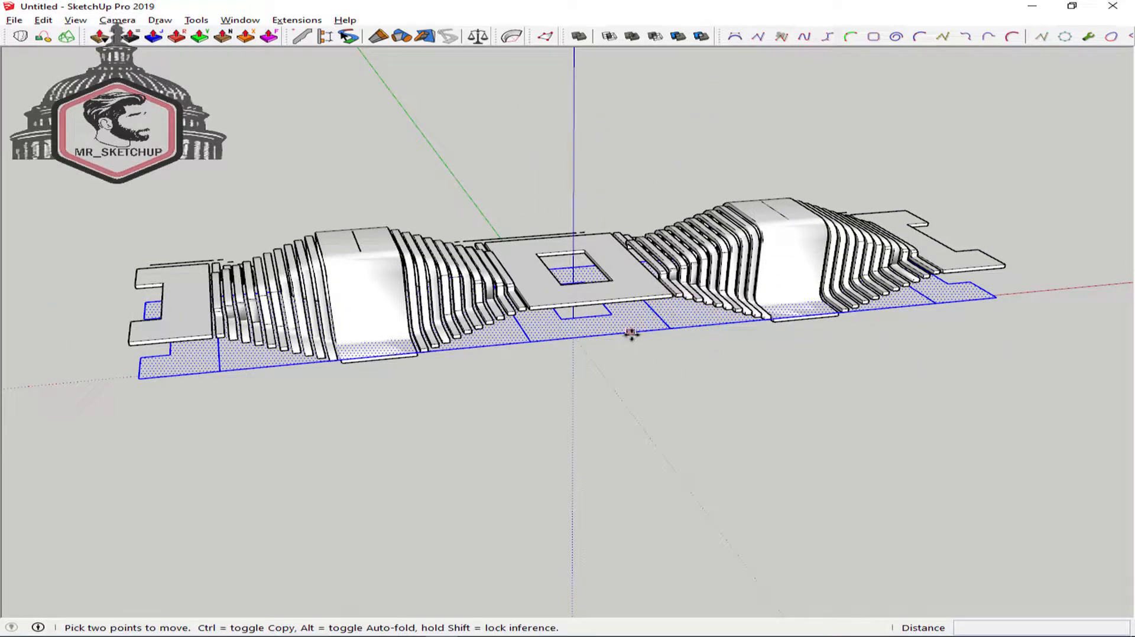
{"action": "left_click", "coordinate": [631, 335]}
{"action": "key", "text": "Up"}
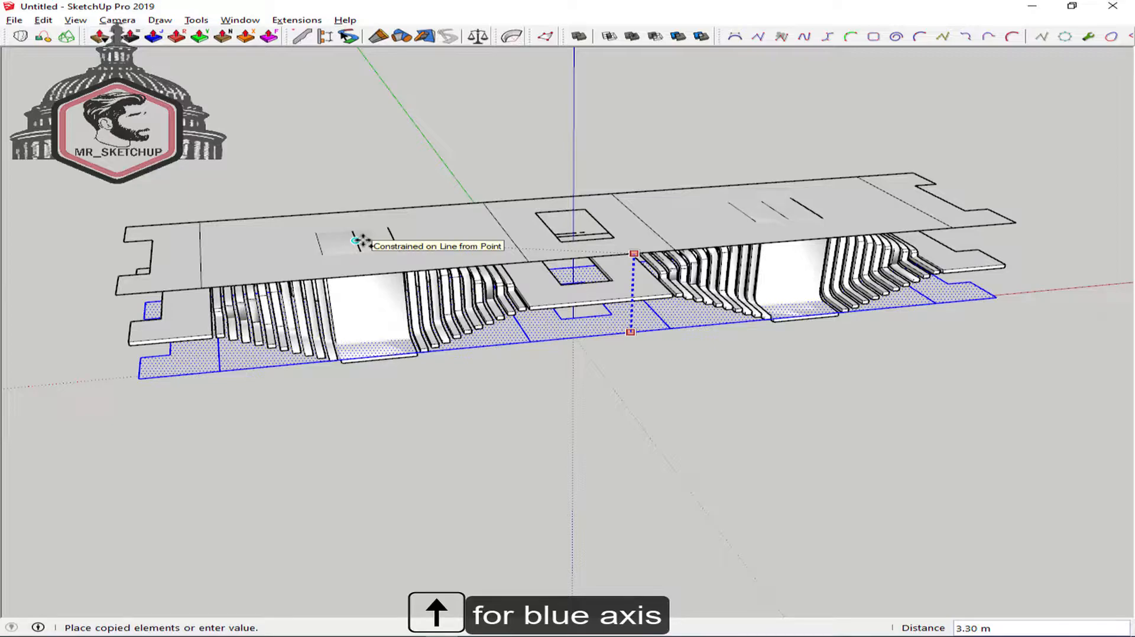
{"action": "left_click", "coordinate": [358, 241]}
{"action": "mouse_move", "coordinate": [363, 239]}
{"action": "middle_mouse_down"}
{"action": "mouse_move", "coordinate": [381, 235]}
{"action": "mouse_move", "coordinate": [387, 273]}
{"action": "mouse_move", "coordinate": [324, 256]}
{"action": "mouse_move", "coordinate": [350, 236]}
{"action": "middle_mouse_up"}
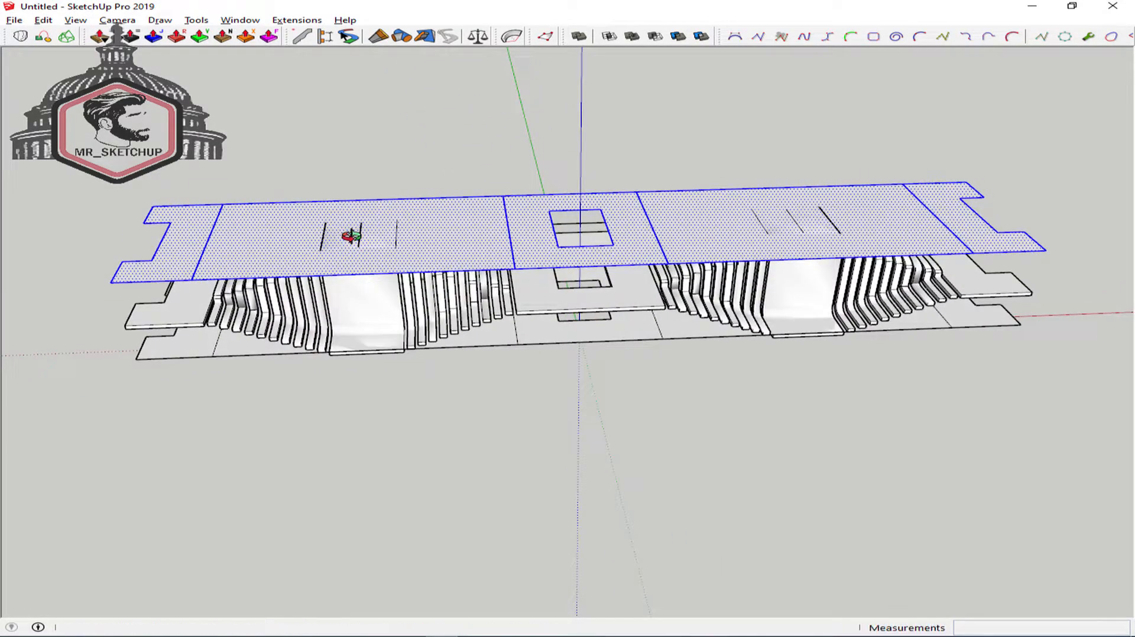
{"action": "key", "text": "space"}
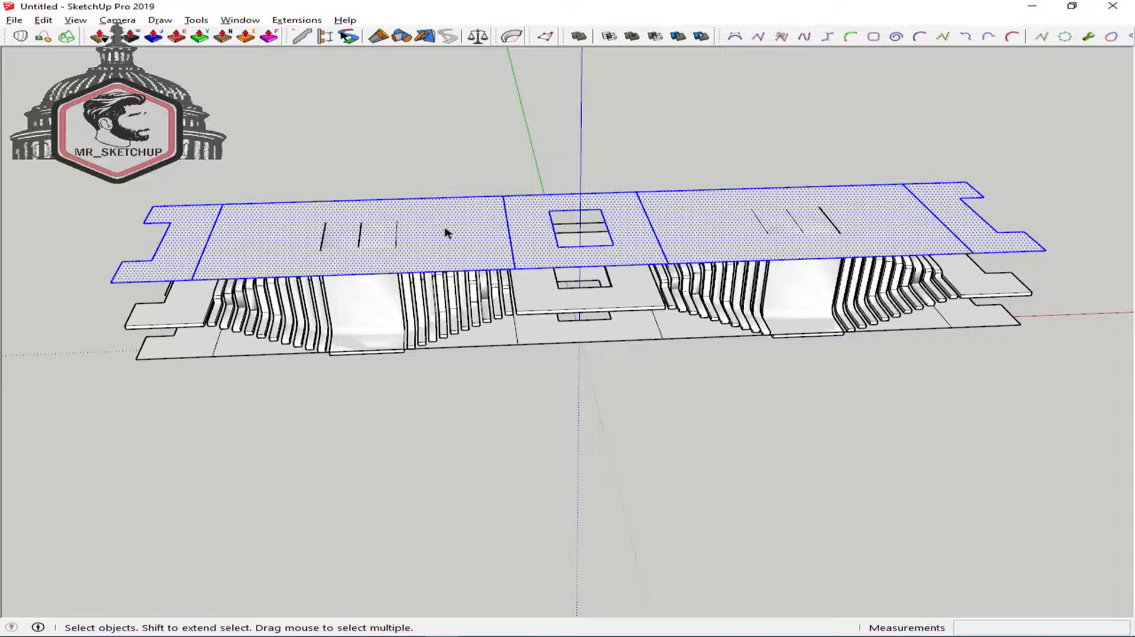
Step: Remove the two long faces and their leftover side edges from the upper copy, keeping only the middle and end panels
{"action": "left_click", "coordinate": [523, 213]}
{"action": "middle_click_drag", "start_coordinate": [522, 210], "coordinate": [541, 269]}
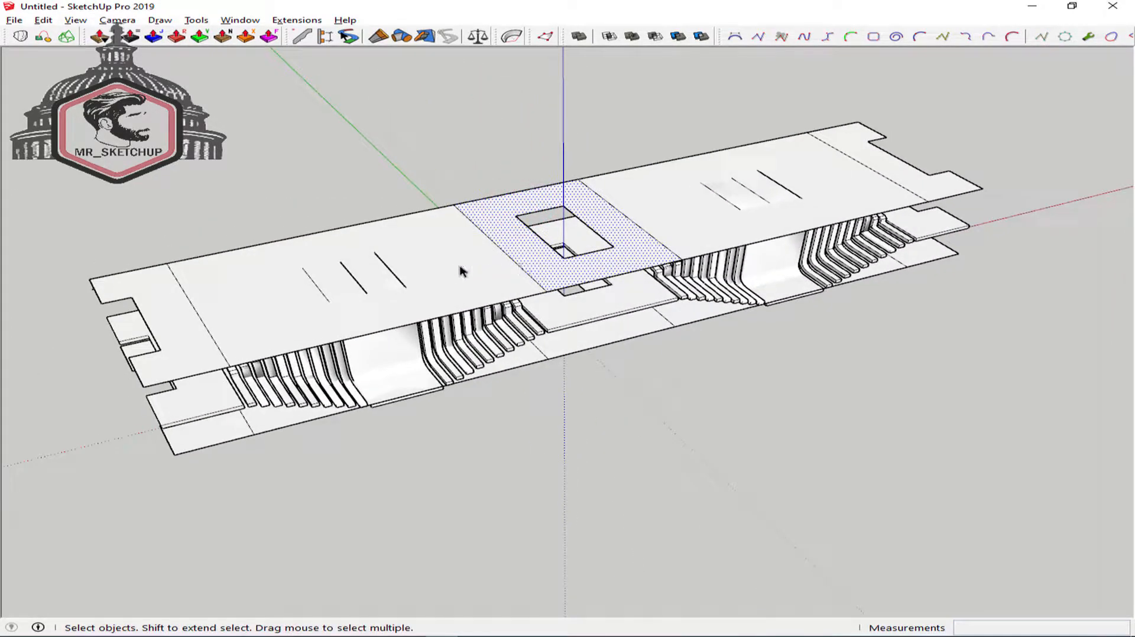
{"action": "left_click", "coordinate": [426, 255]}
{"action": "key", "text": "e"}
{"action": "left_click", "coordinate": [214, 251]}
{"action": "middle_click_drag", "start_coordinate": [292, 353], "coordinate": [1055, 358]}
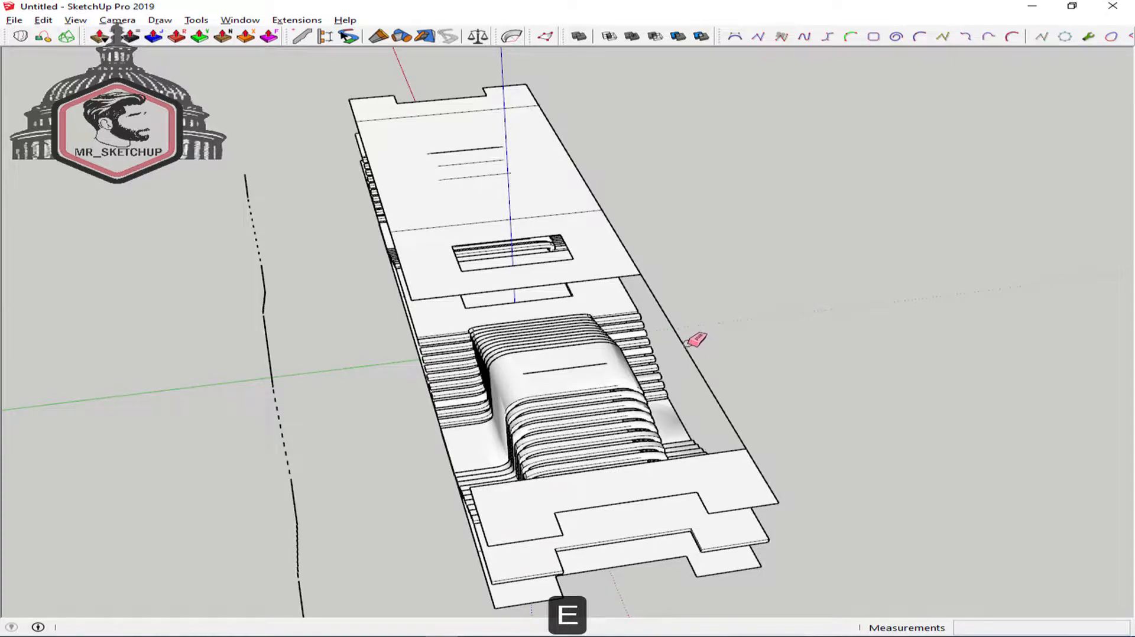
{"action": "left_click", "coordinate": [576, 169]}
{"action": "middle_click_drag", "start_coordinate": [613, 172], "coordinate": [337, 183]}
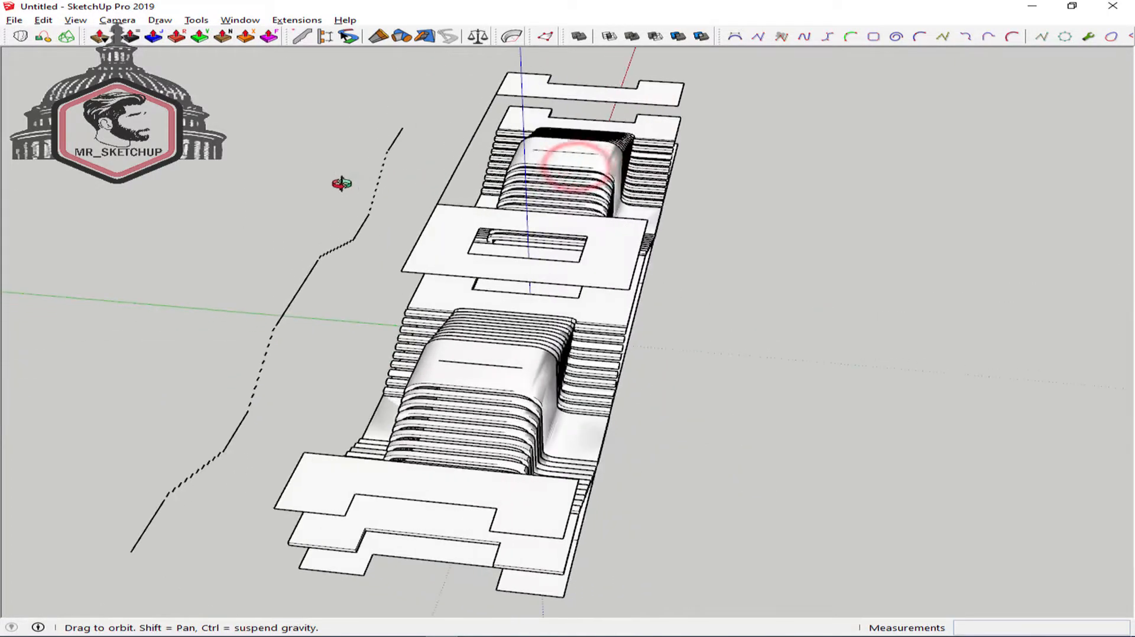
{"action": "mouse_move", "coordinate": [463, 161]}
{"action": "middle_mouse_down"}
{"action": "mouse_move", "coordinate": [456, 167]}
{"action": "mouse_move", "coordinate": [496, 179]}
{"action": "mouse_move", "coordinate": [515, 215]}
{"action": "middle_mouse_up"}
{"action": "key", "text": "space"}
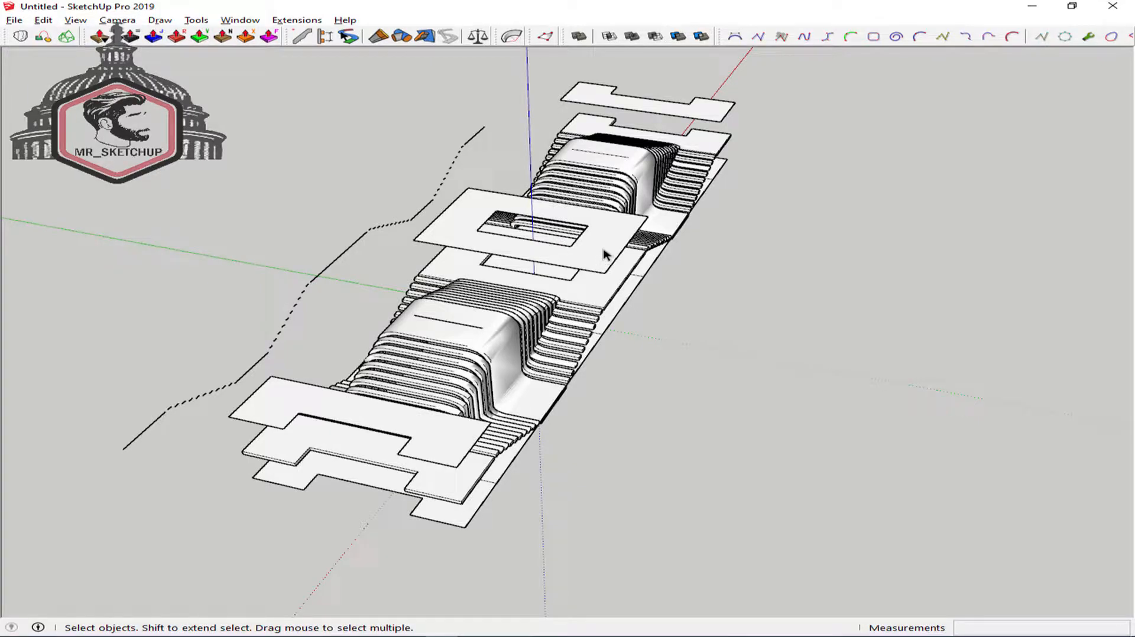
Step: Thicken the base plate with Joint Push Pull using an offset of -0.20 m
{"action": "middle_click_drag", "start_coordinate": [605, 255], "coordinate": [510, 286]}
{"action": "double_click", "coordinate": [445, 370]}
{"action": "key", "text": "p"}
{"action": "left_click", "coordinate": [435, 371]}
{"action": "type", "text": ".2"}
{"action": "key", "text": "Return"}
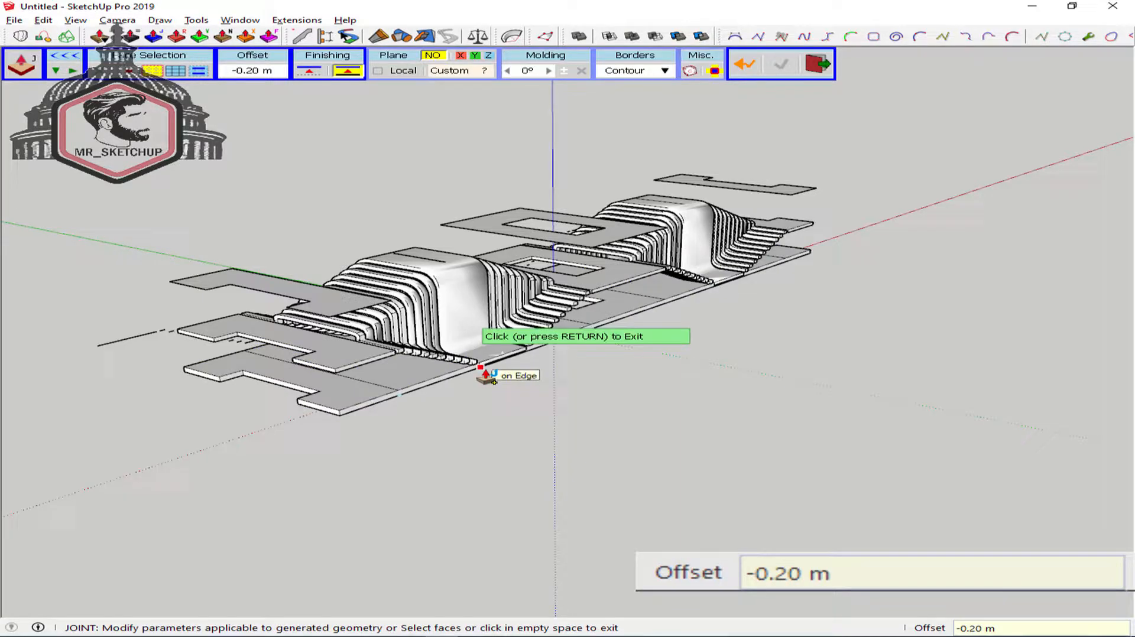
{"action": "key", "text": "Return"}
{"action": "left_click", "coordinate": [571, 377]}
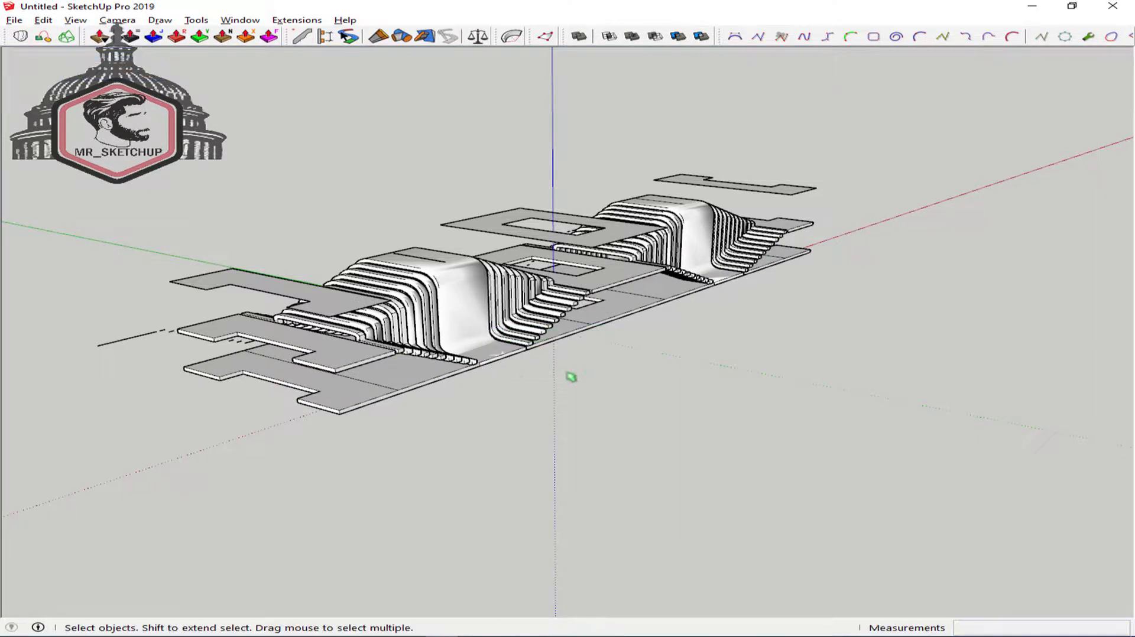
Step: Select the entire thickened base plate and make it a group
{"action": "left_click", "coordinate": [382, 397]}
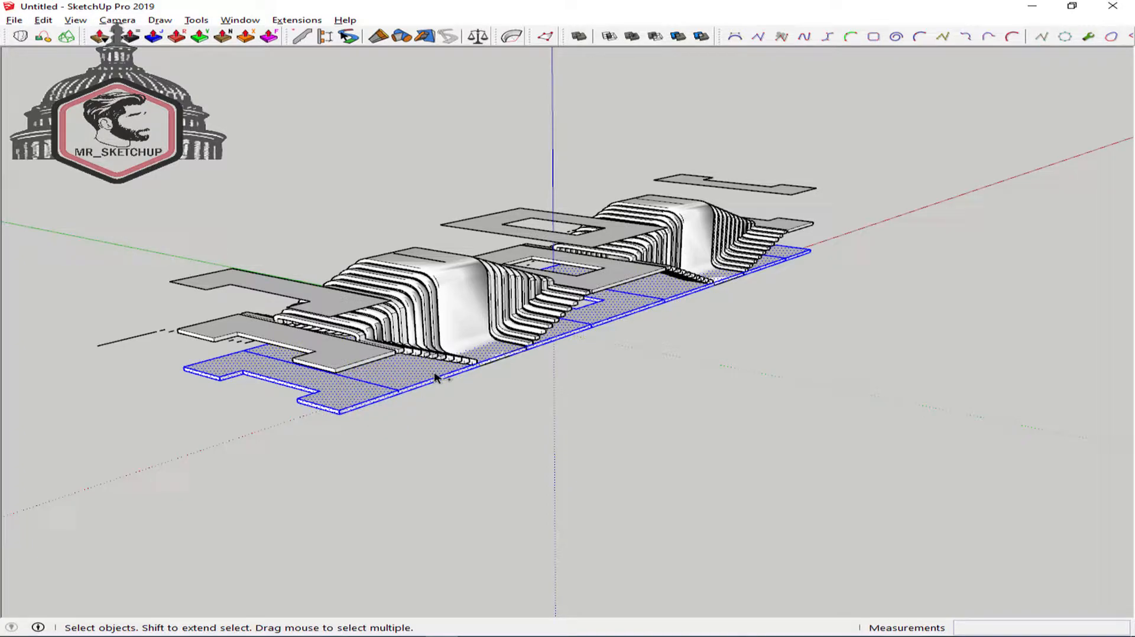
{"action": "key", "text": "g"}
{"action": "middle_click_drag", "start_coordinate": [436, 377], "coordinate": [455, 467]}
{"action": "scroll", "coordinate": [409, 336], "scroll_direction": "up", "scroll_amount": 1}
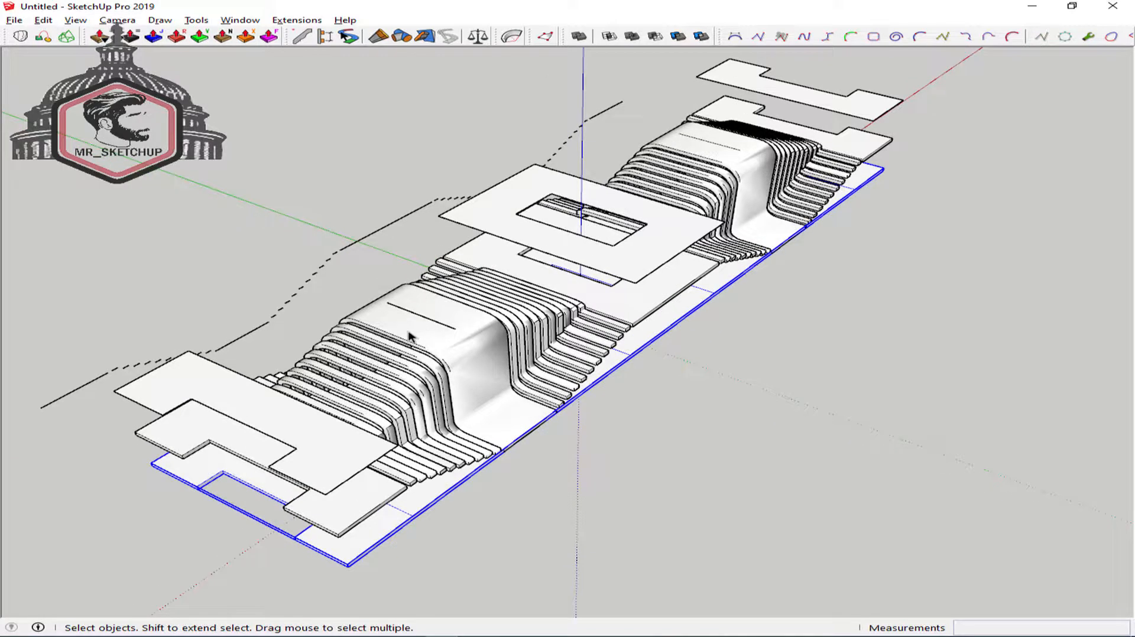
{"action": "key", "text": "space"}
Step: Inside the base group, move the long side face on the negative green-axis side 2.5 m outward
{"action": "scroll", "coordinate": [440, 335], "scroll_direction": "down", "scroll_amount": 2}
{"action": "middle_click_drag", "start_coordinate": [464, 431], "coordinate": [363, 390]}
{"action": "scroll", "coordinate": [443, 431], "scroll_direction": "up", "scroll_amount": 3}
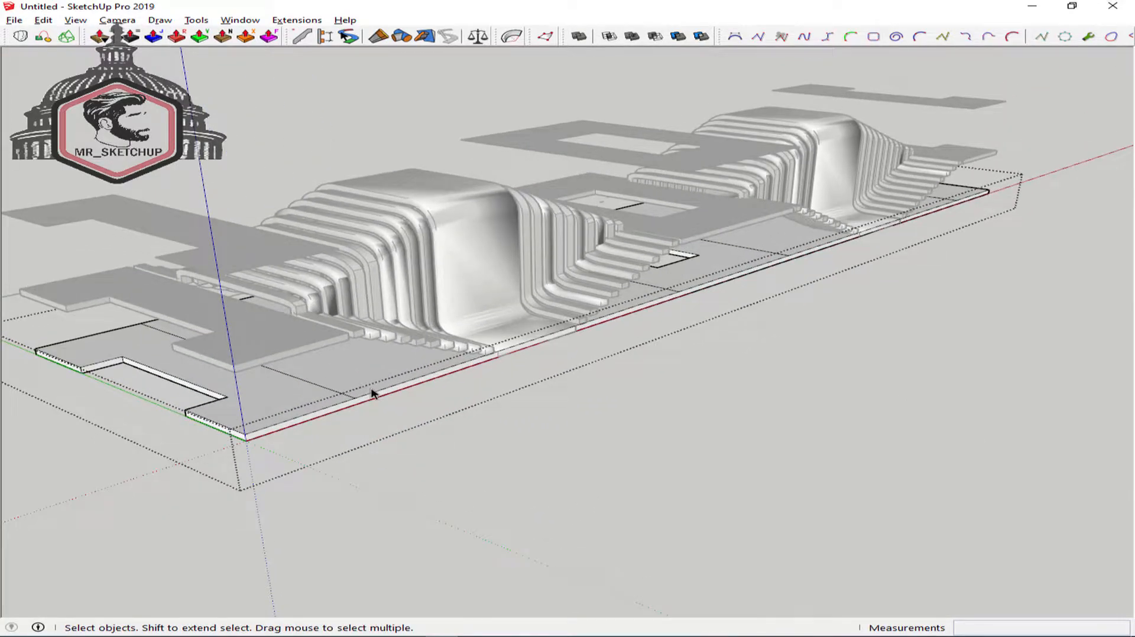
{"action": "key", "text": "p"}
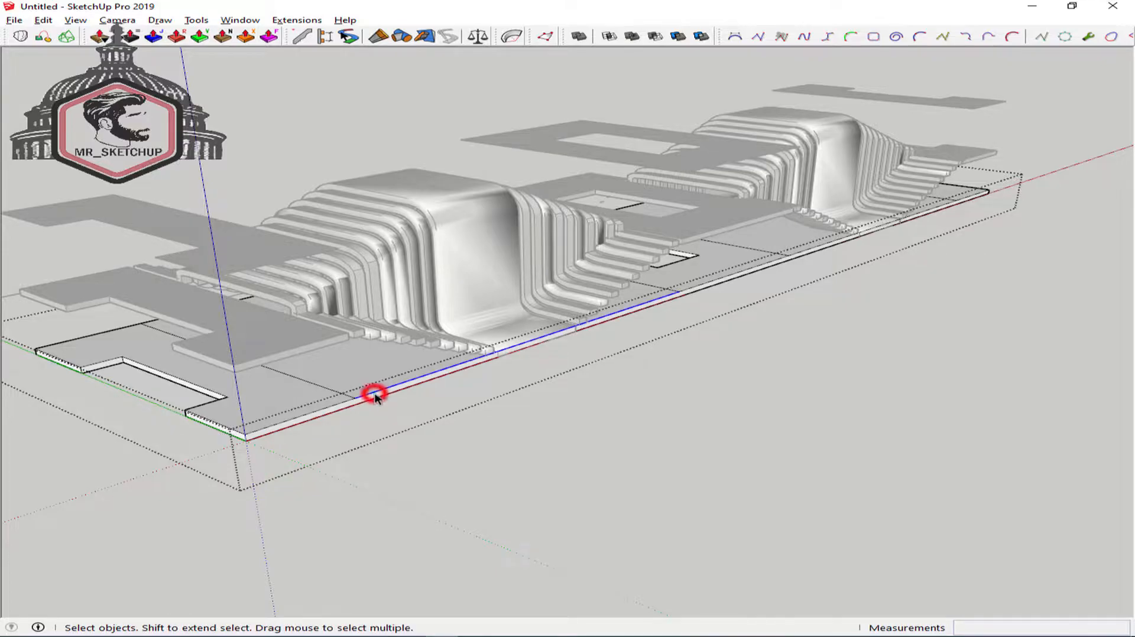
{"action": "scroll", "coordinate": [375, 395], "scroll_direction": "down", "scroll_amount": 2}
{"action": "middle_click_drag", "start_coordinate": [375, 395], "coordinate": [329, 418]}
{"action": "scroll", "coordinate": [322, 414], "scroll_direction": "down", "scroll_amount": 1}
{"action": "left_click", "coordinate": [322, 414]}
{"action": "key", "text": "m"}
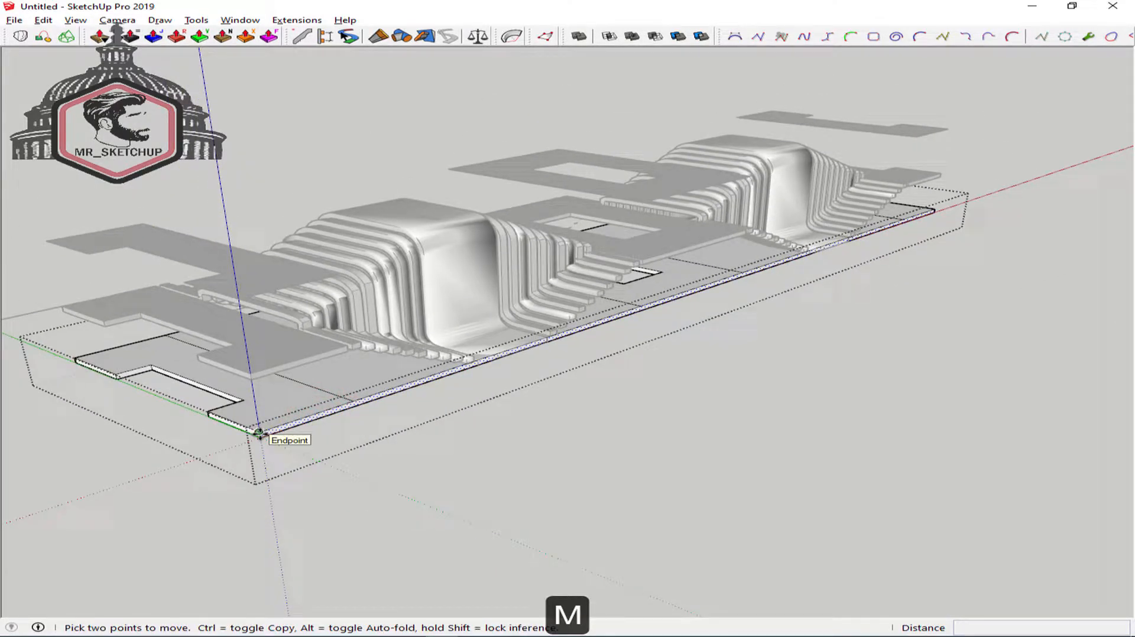
{"action": "left_click", "coordinate": [258, 432]}
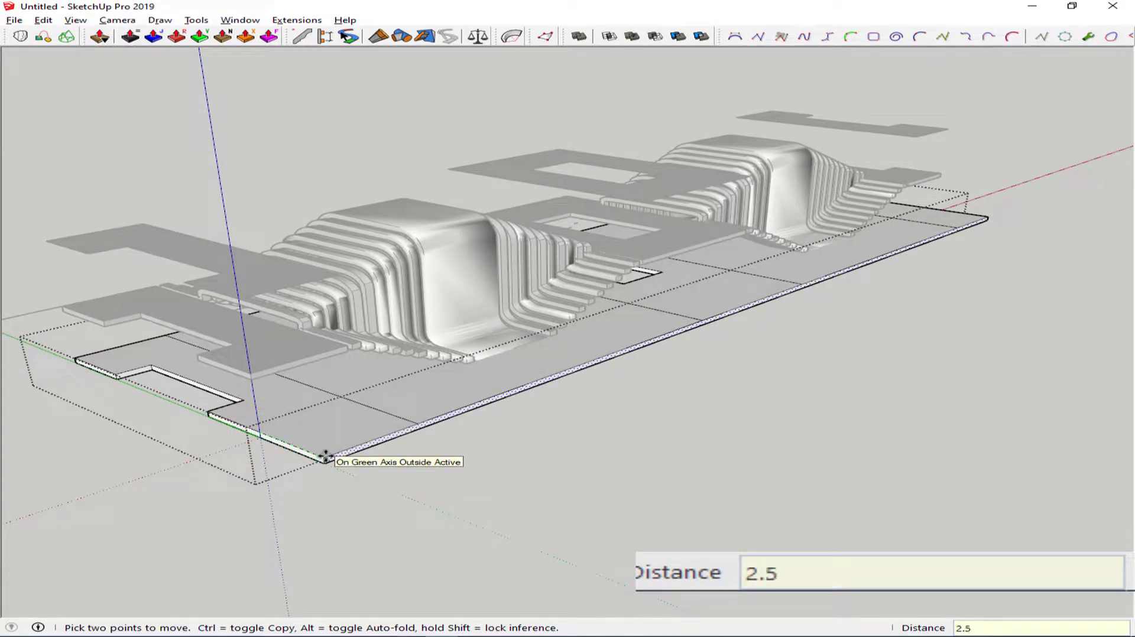
{"action": "type", "text": "2.5"}
{"action": "key", "text": "Return"}
{"action": "key", "text": "space"}
Step: Move the base plate's opposite long side face 2.5 m outward toward the positive green axis and leave the group
{"action": "middle_click_drag", "start_coordinate": [469, 461], "coordinate": [889, 352]}
{"action": "left_click", "coordinate": [889, 351]}
{"action": "scroll", "coordinate": [737, 392], "scroll_direction": "up", "scroll_amount": 2}
{"action": "key", "text": "m"}
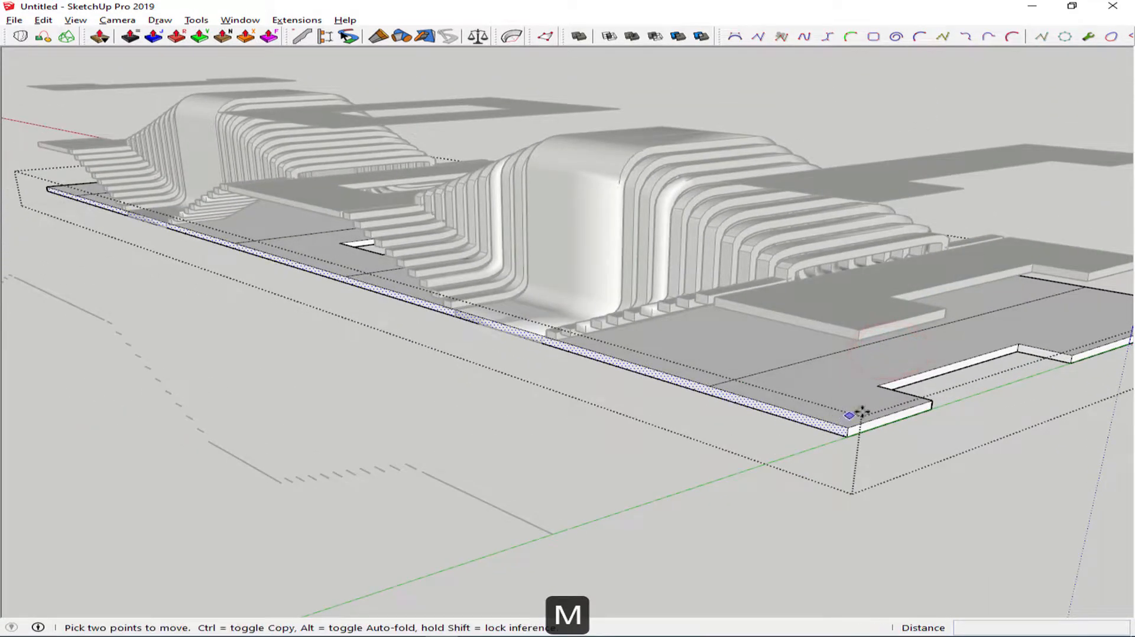
{"action": "left_click", "coordinate": [845, 425]}
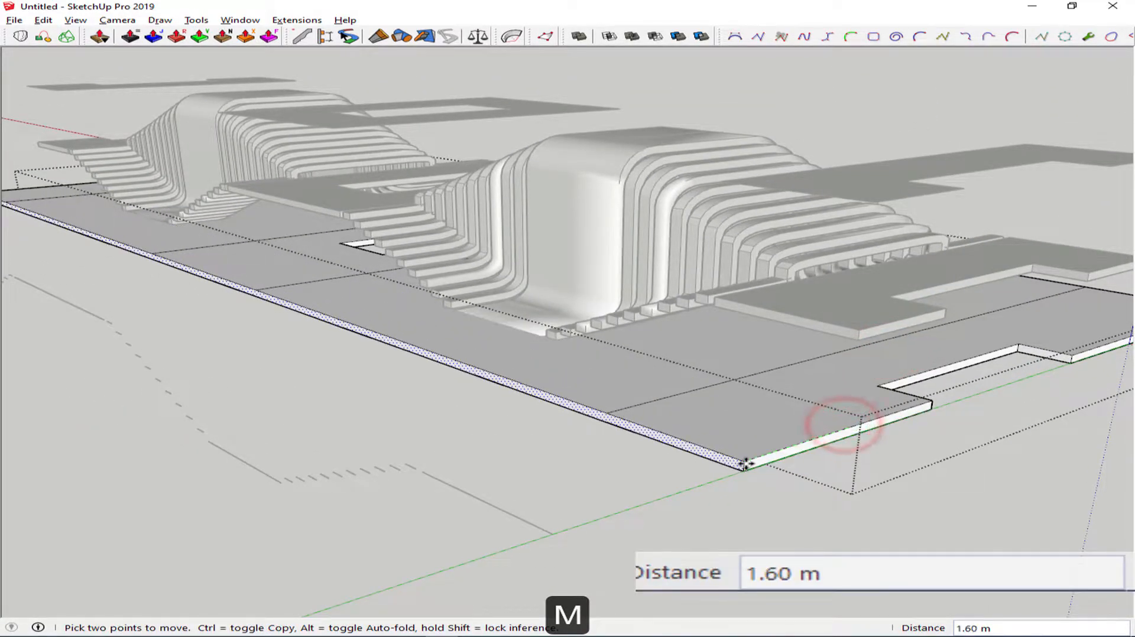
{"action": "type", "text": "2.5"}
{"action": "key", "text": "Return"}
{"action": "key", "text": "space"}
{"action": "scroll", "coordinate": [800, 464], "scroll_direction": "down", "scroll_amount": 3}
{"action": "middle_click_drag", "start_coordinate": [800, 463], "coordinate": [360, 397]}
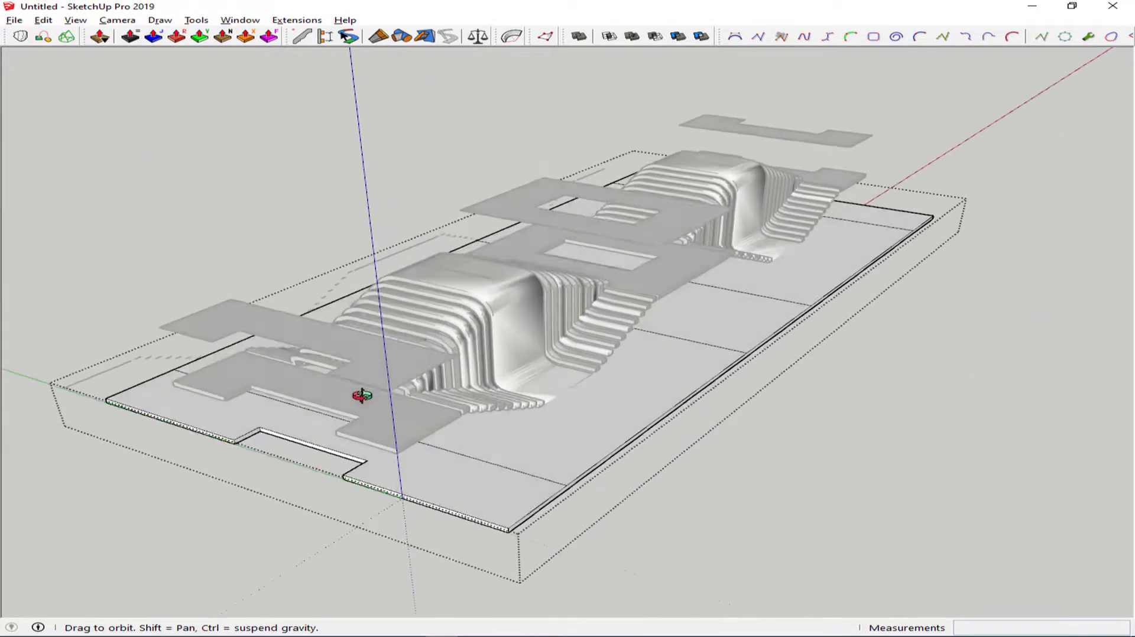
{"action": "scroll", "coordinate": [375, 445], "scroll_direction": "up", "scroll_amount": 4}
{"action": "scroll", "coordinate": [413, 445], "scroll_direction": "down", "scroll_amount": 1}
{"action": "middle_click_drag", "start_coordinate": [452, 469], "coordinate": [414, 421]}
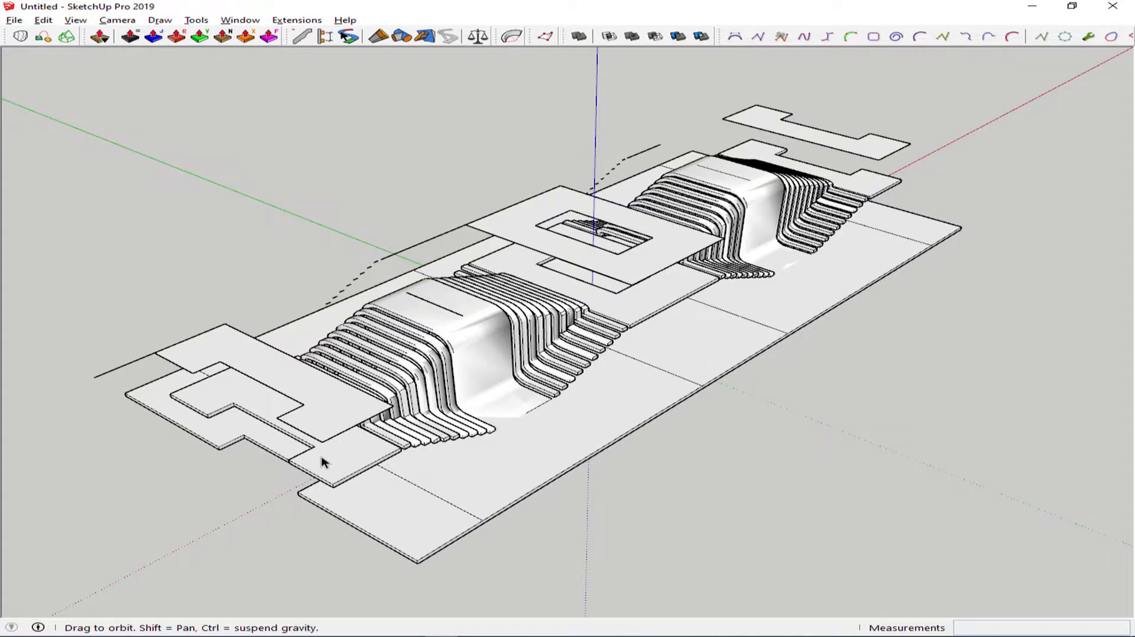
Step: Draw a horizontal strip rectangle from the upper end panel's outer corner, extending to align with the widened base's far corner
{"action": "middle_click_drag", "start_coordinate": [322, 462], "coordinate": [431, 469]}
{"action": "left_click", "coordinate": [426, 468]}
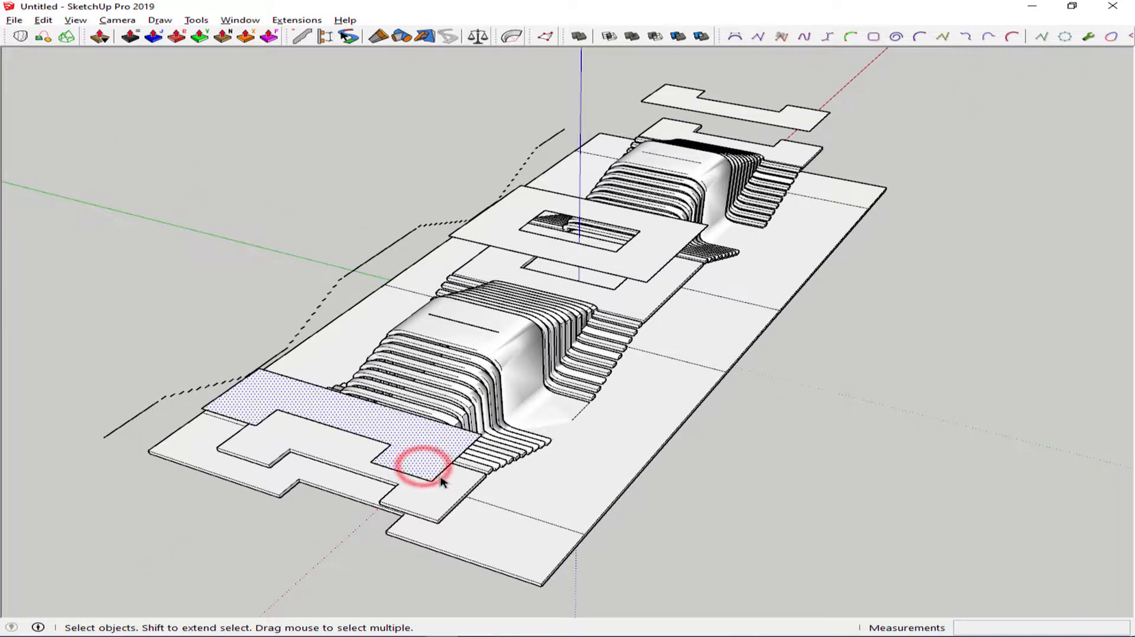
{"action": "key", "text": "r"}
{"action": "left_click", "coordinate": [431, 482]}
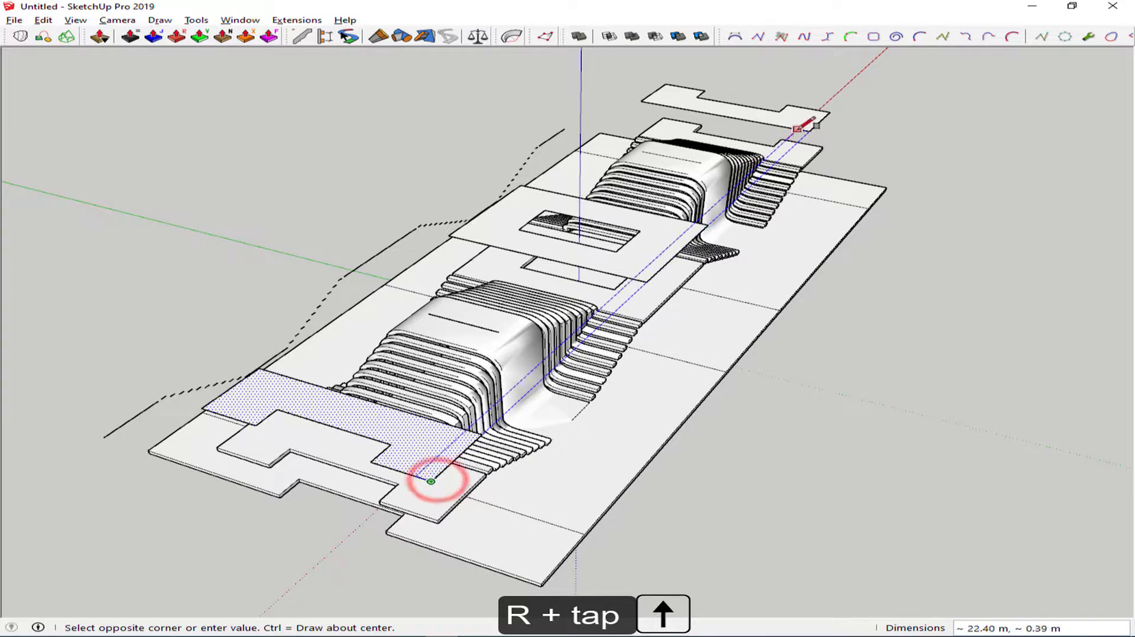
{"action": "left_click", "coordinate": [885, 188]}
Step: Copy the long side strip 8.5 m across to the opposite long side of the upper level
{"action": "middle_click_drag", "start_coordinate": [639, 314], "coordinate": [790, 317]}
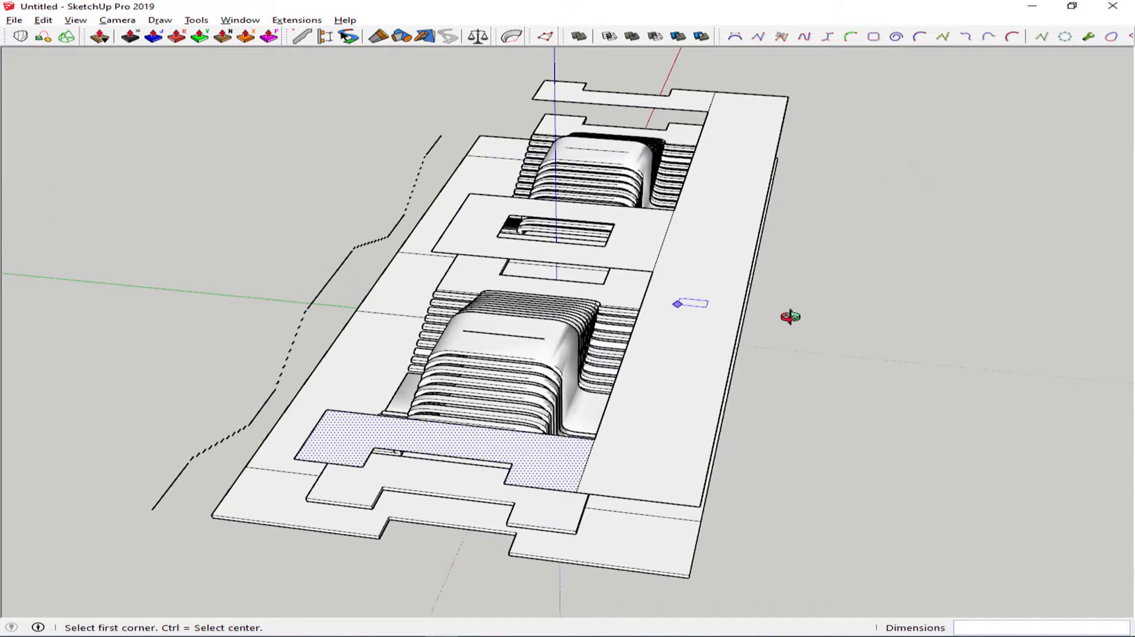
{"action": "left_click", "coordinate": [714, 268]}
{"action": "key", "text": "m"}
{"action": "key", "text": "ctrl"}
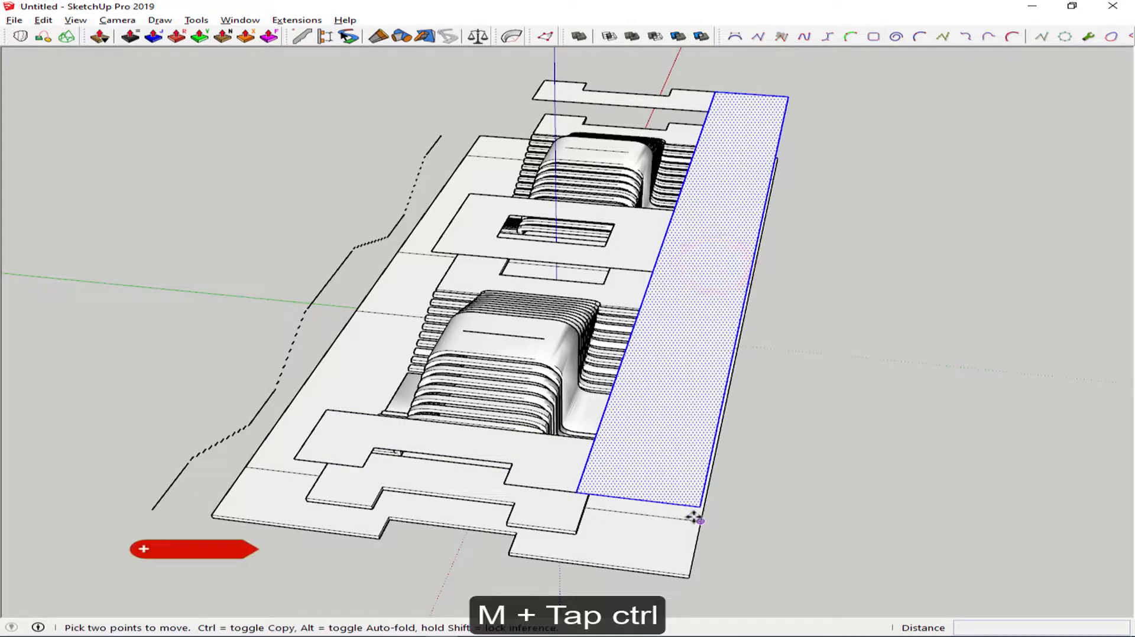
{"action": "left_click", "coordinate": [697, 506]}
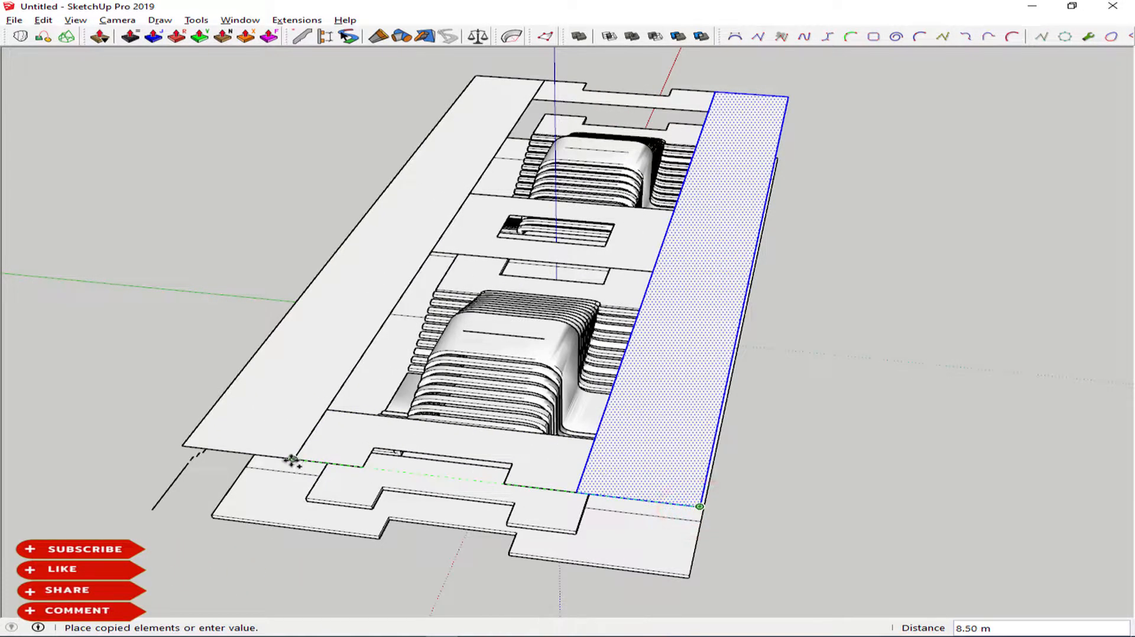
{"action": "left_click", "coordinate": [291, 460]}
Step: Erase the seam lines between the copied strip and the upper level's adjoining panels to merge them
{"action": "middle_click_drag", "start_coordinate": [417, 393], "coordinate": [260, 382]}
{"action": "key", "text": "space"}
{"action": "scroll", "coordinate": [398, 317], "scroll_direction": "down", "scroll_amount": 1}
{"action": "scroll", "coordinate": [466, 243], "scroll_direction": "up", "scroll_amount": 2}
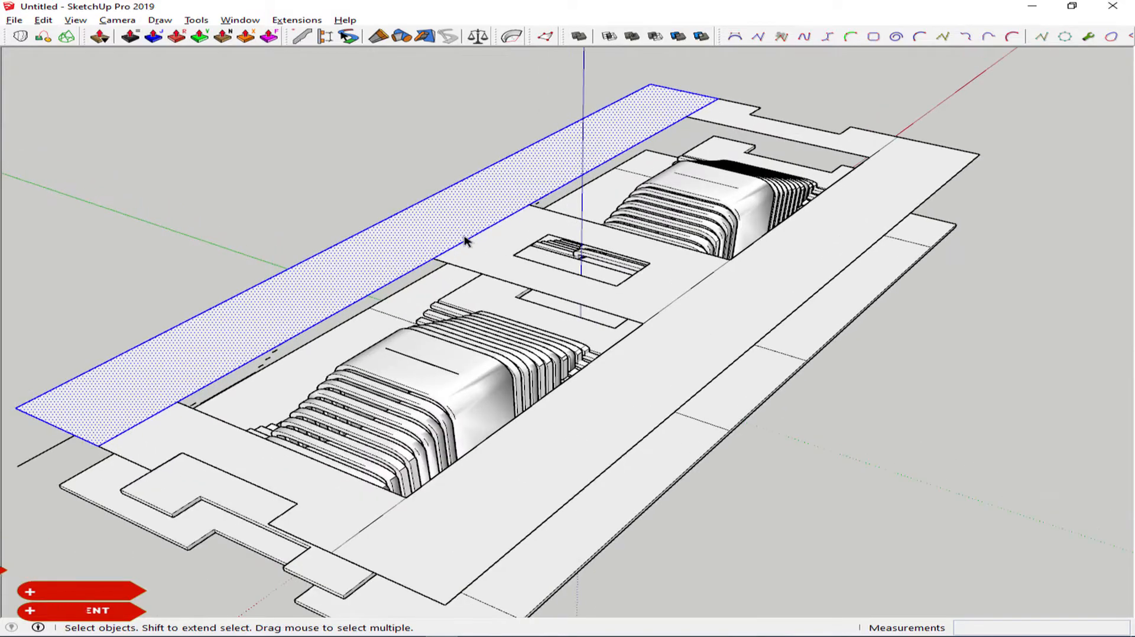
{"action": "key", "text": "e"}
{"action": "left_click", "coordinate": [490, 226]}
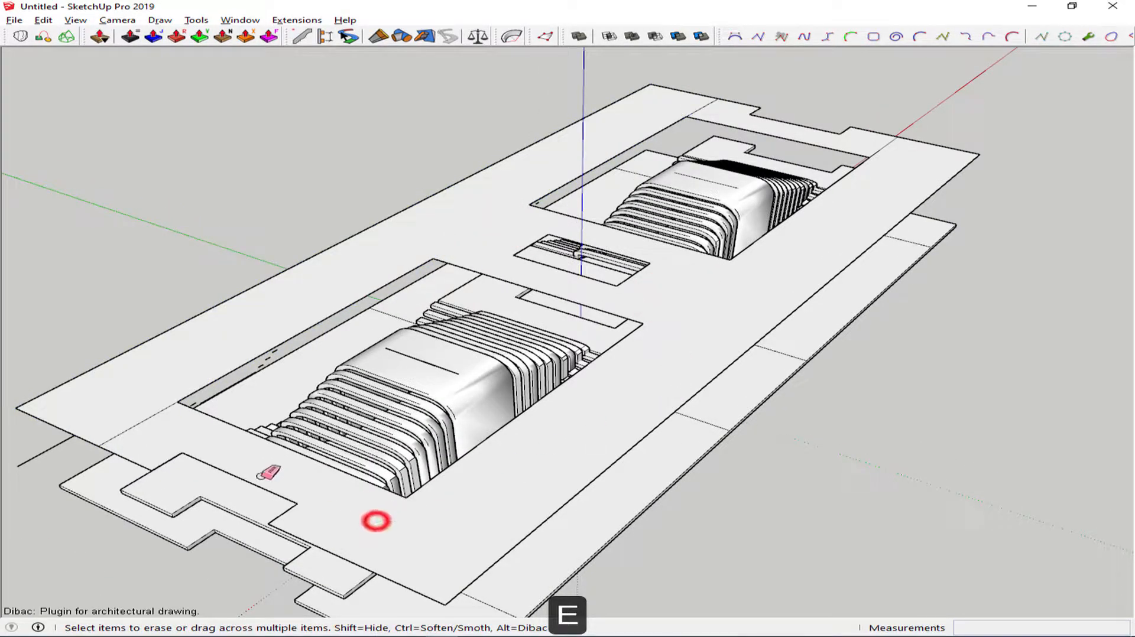
{"action": "left_click", "coordinate": [137, 423]}
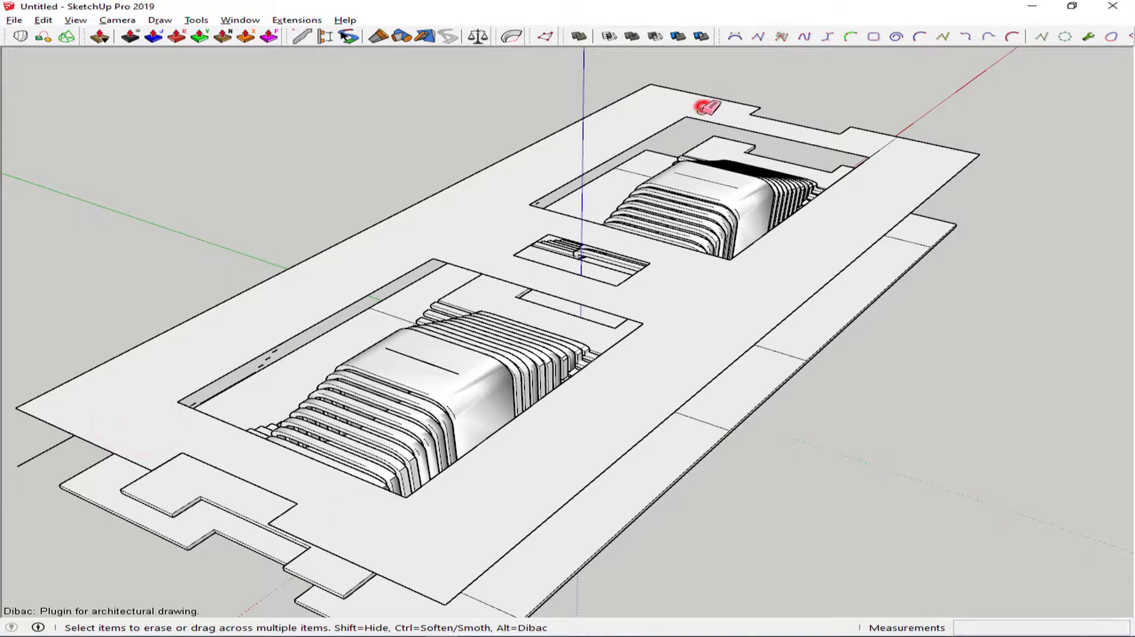
Step: Draw a centred rectangle from the midpoint of the crown line over the flat top of the first morphing form
{"action": "middle_click_drag", "start_coordinate": [878, 150], "coordinate": [518, 325]}
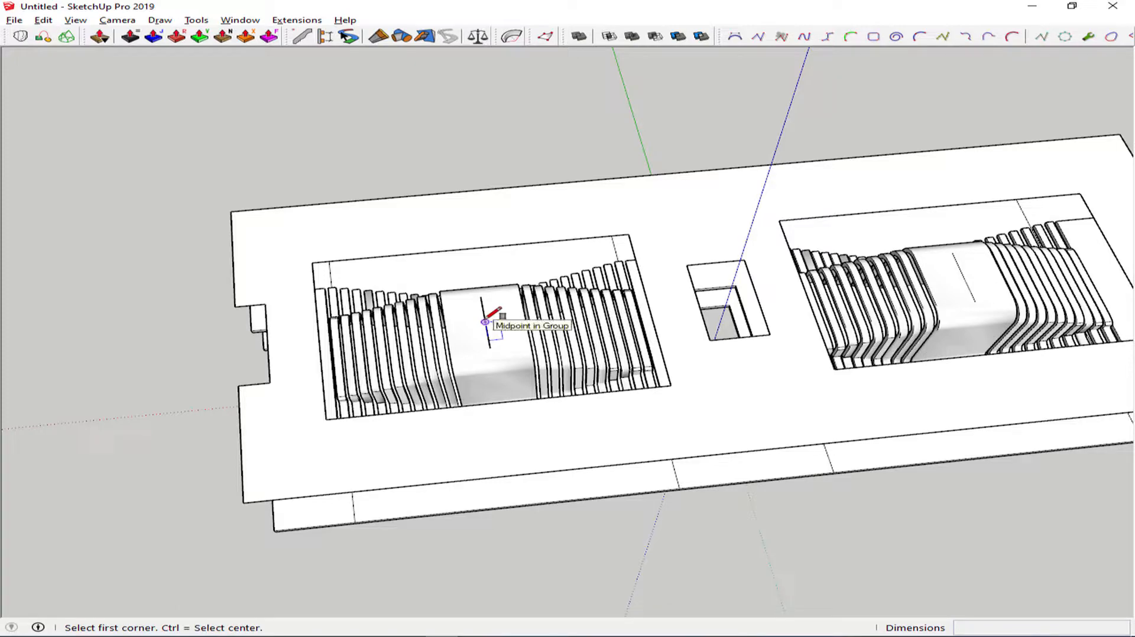
{"action": "left_click", "coordinate": [485, 322]}
{"action": "key", "text": "ctrl"}
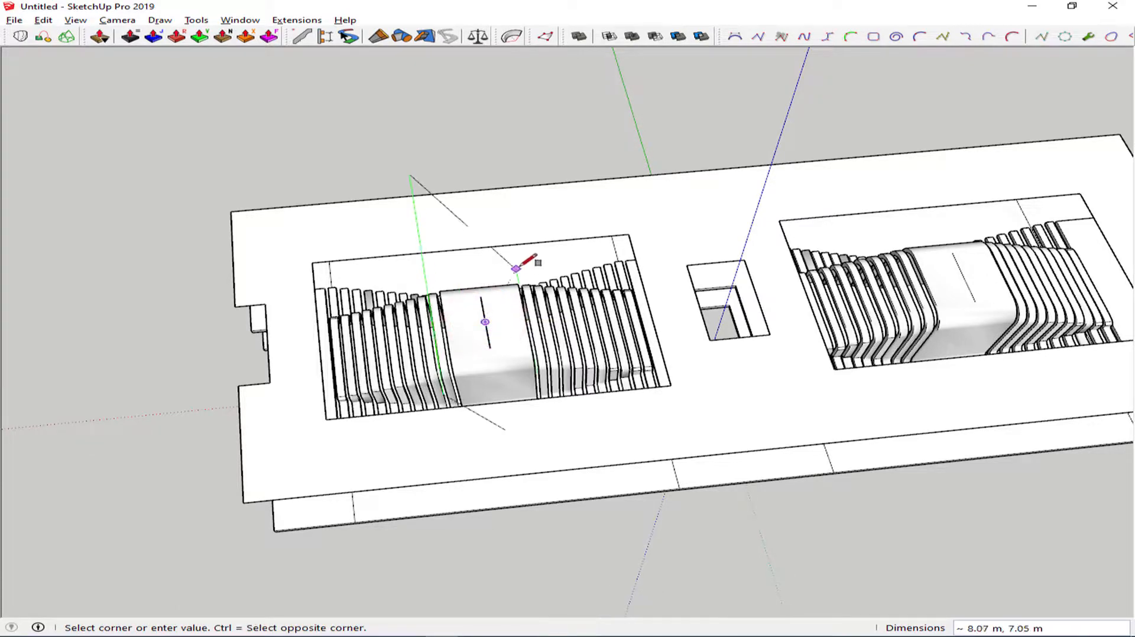
{"action": "left_click", "coordinate": [520, 292]}
{"action": "key", "text": "space"}
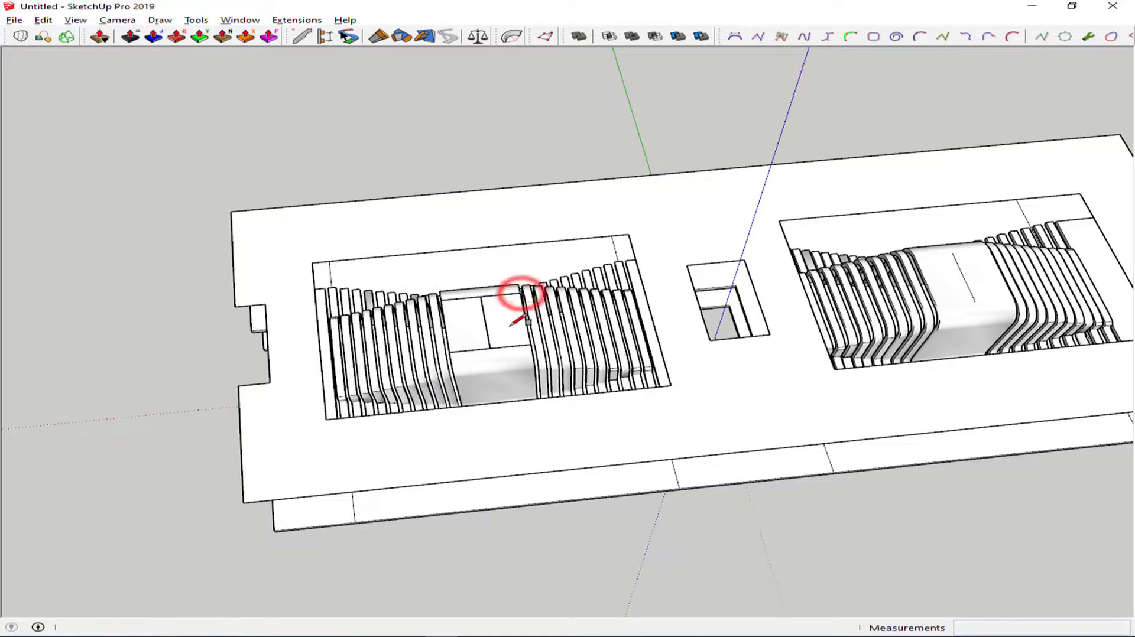
Step: Scale the new rectangle about its centre until it bridges the opening between its two long edges
{"action": "left_click", "coordinate": [507, 325]}
{"action": "key", "text": "s"}
{"action": "left_click_drag", "start_coordinate": [489, 350], "coordinate": [514, 403]}
{"action": "key", "text": "space"}
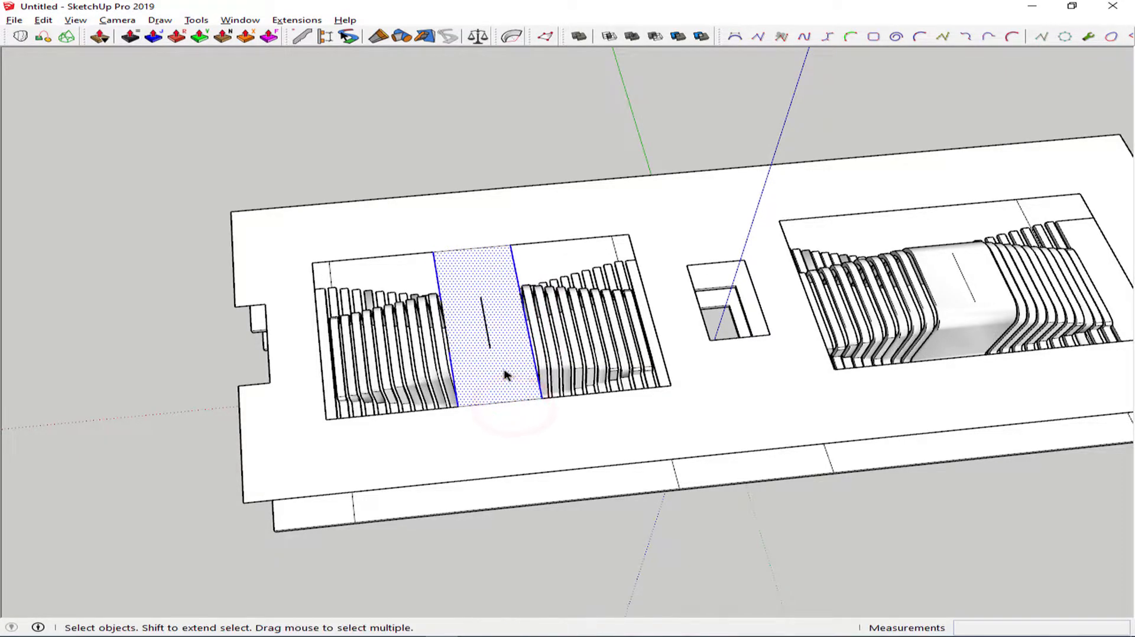
{"action": "key", "text": "m"}
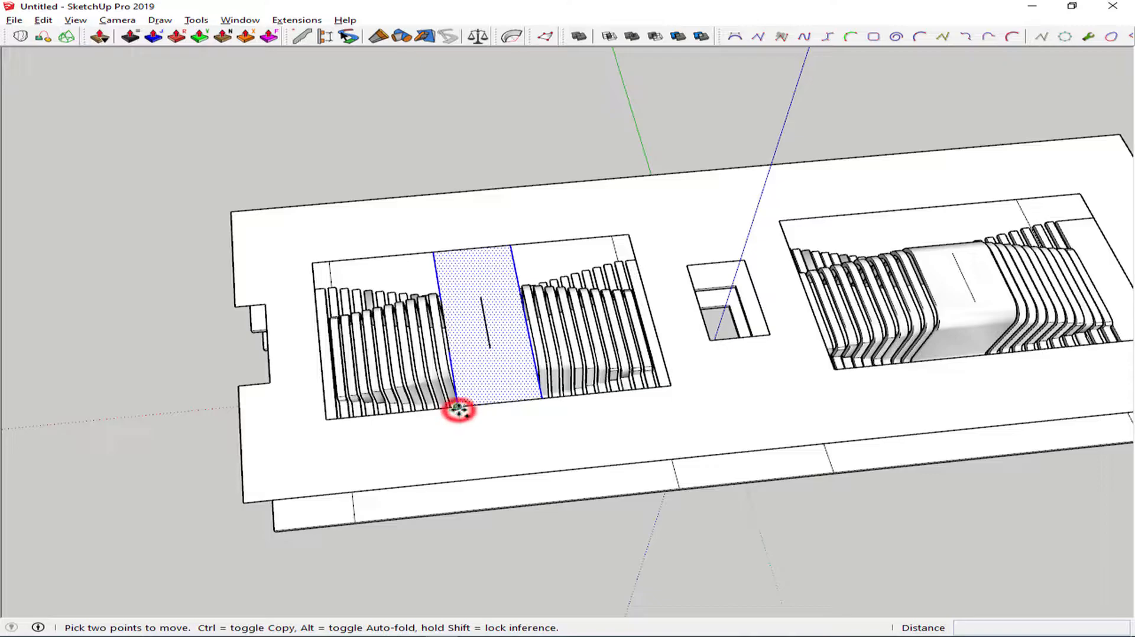
{"action": "key", "text": "ctrl"}
{"action": "left_click", "coordinate": [458, 409]}
{"action": "middle_click_drag", "start_coordinate": [760, 380], "coordinate": [587, 384], "text": "shift"}
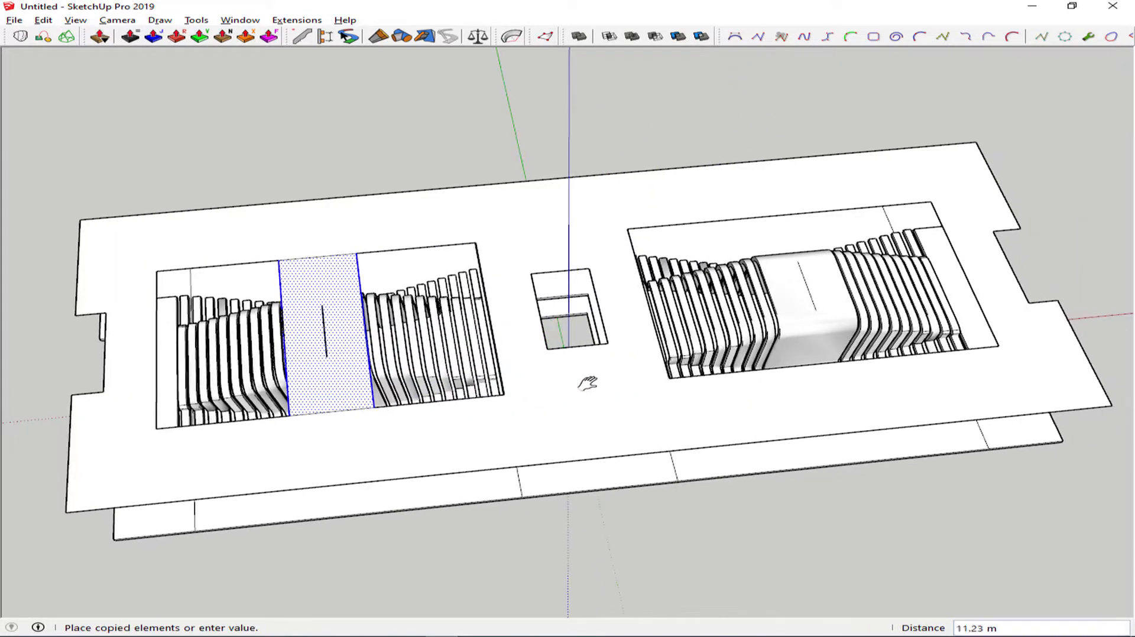
{"action": "key", "text": "space"}
Step: Copy the bridging panel to the matching position in the second large opening, using corresponding opening corners as reference points
{"action": "key", "text": "m"}
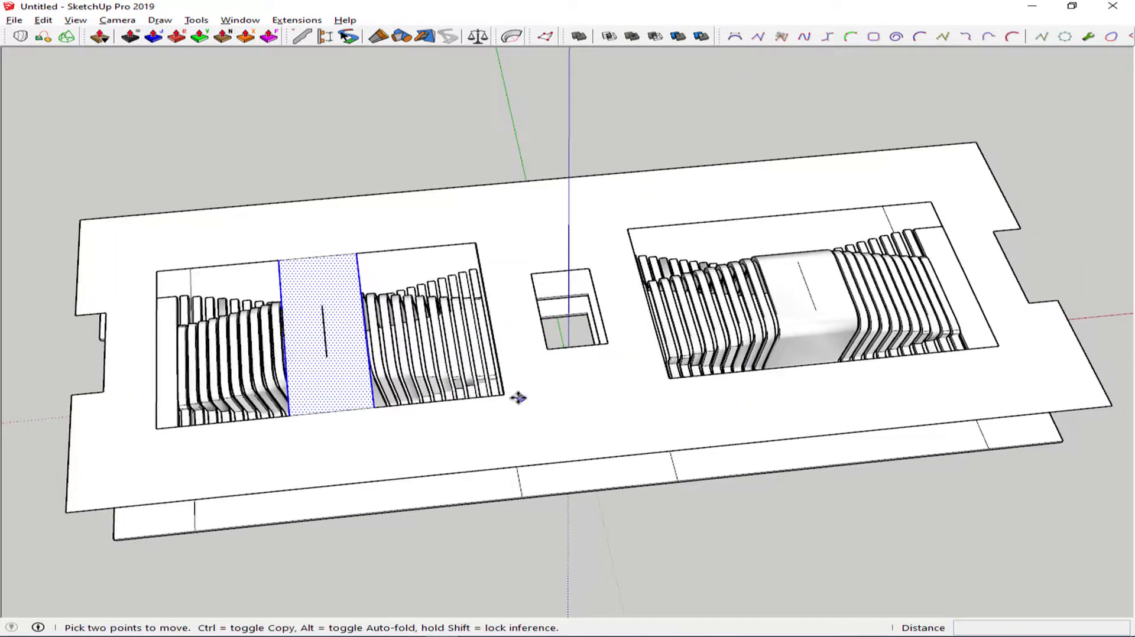
{"action": "key", "text": "ctrl"}
{"action": "left_click", "coordinate": [157, 428]}
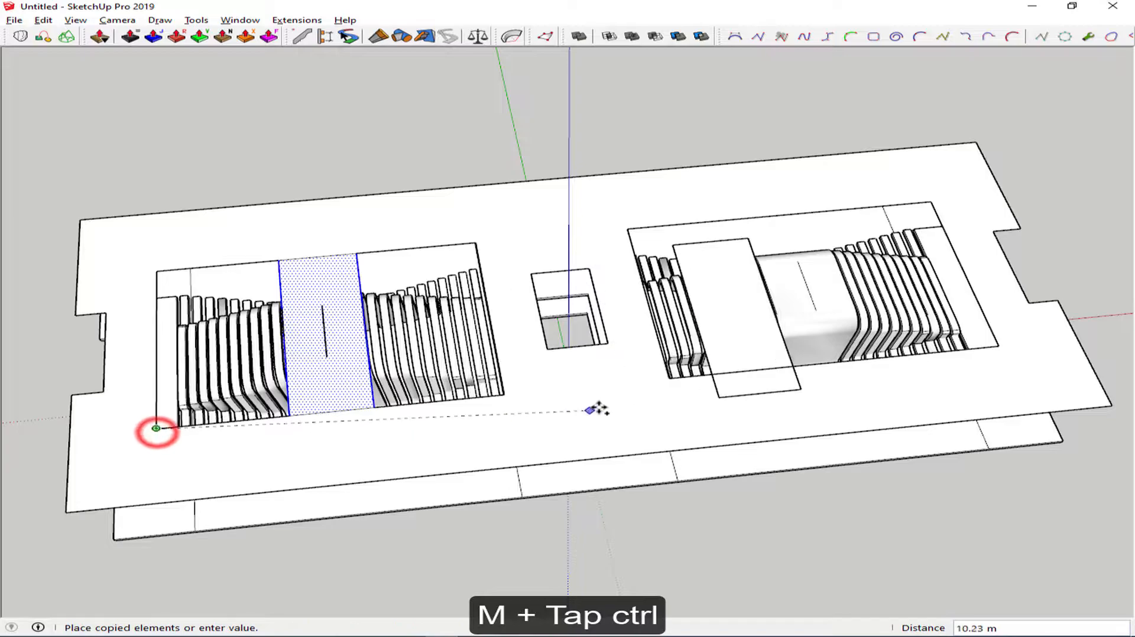
{"action": "left_click", "coordinate": [668, 381]}
{"action": "key", "text": "space"}
Step: Erase the seam lines where the two bridging panels meet the upper slab outline
{"action": "key", "text": "e"}
{"action": "left_click", "coordinate": [780, 217]}
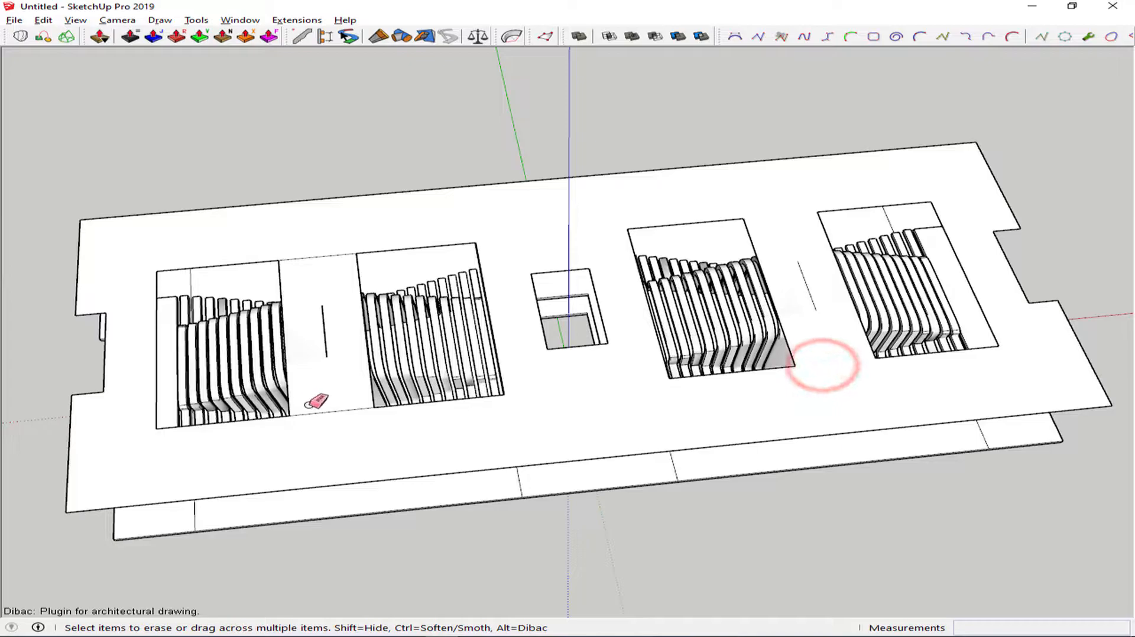
{"action": "mouse_move", "coordinate": [316, 253]}
{"action": "middle_mouse_down"}
{"action": "mouse_move", "coordinate": [371, 362]}
{"action": "mouse_move", "coordinate": [601, 229]}
{"action": "mouse_move", "coordinate": [540, 256]}
{"action": "mouse_move", "coordinate": [526, 355]}
{"action": "middle_mouse_up"}
{"action": "key", "text": "space"}
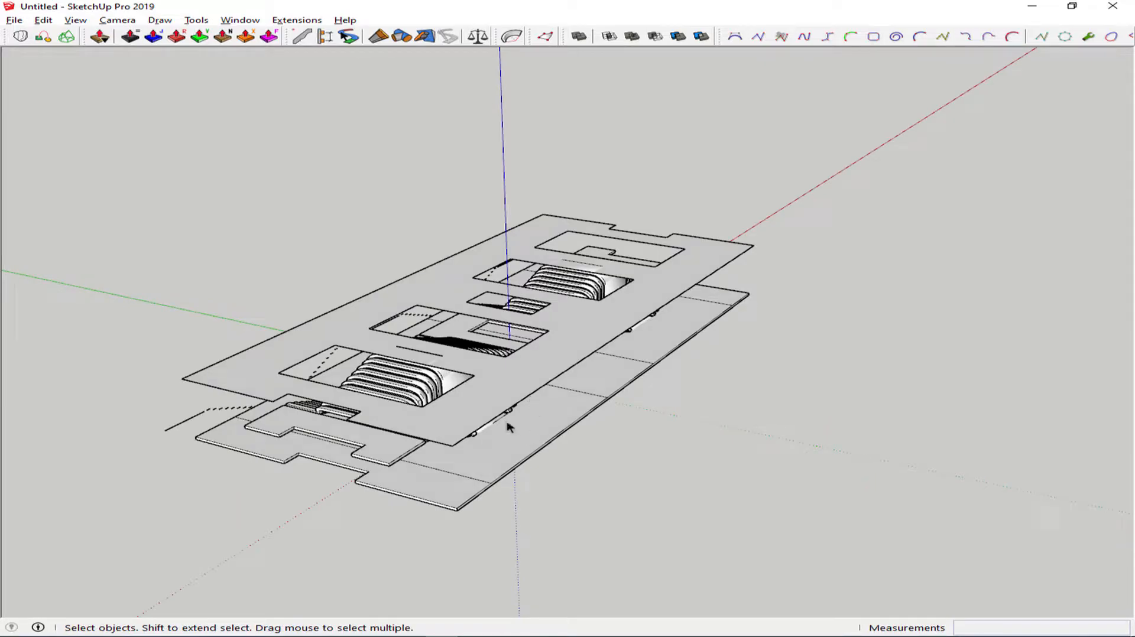
Step: Push/pull the merged upper slab face to a thickness of 0.15 m
{"action": "left_click", "coordinate": [505, 394]}
{"action": "scroll", "coordinate": [504, 385], "scroll_direction": "up", "scroll_amount": 3}
{"action": "middle_click_drag", "start_coordinate": [504, 385], "coordinate": [437, 316]}
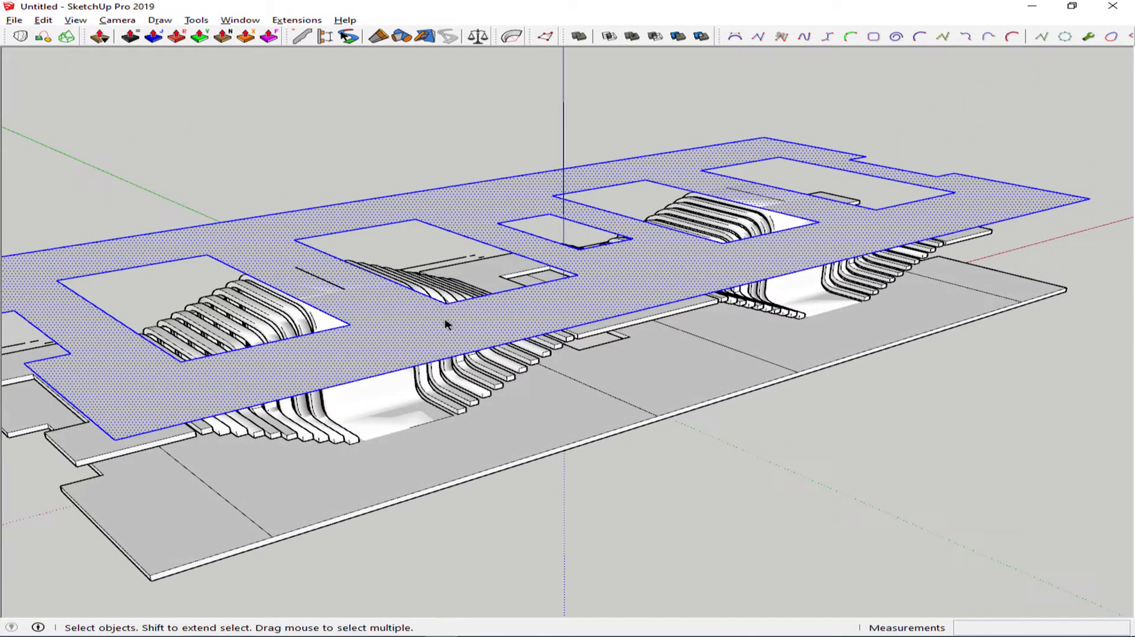
{"action": "key", "text": "p"}
{"action": "left_click", "coordinate": [448, 330]}
{"action": "type", "text": "."}
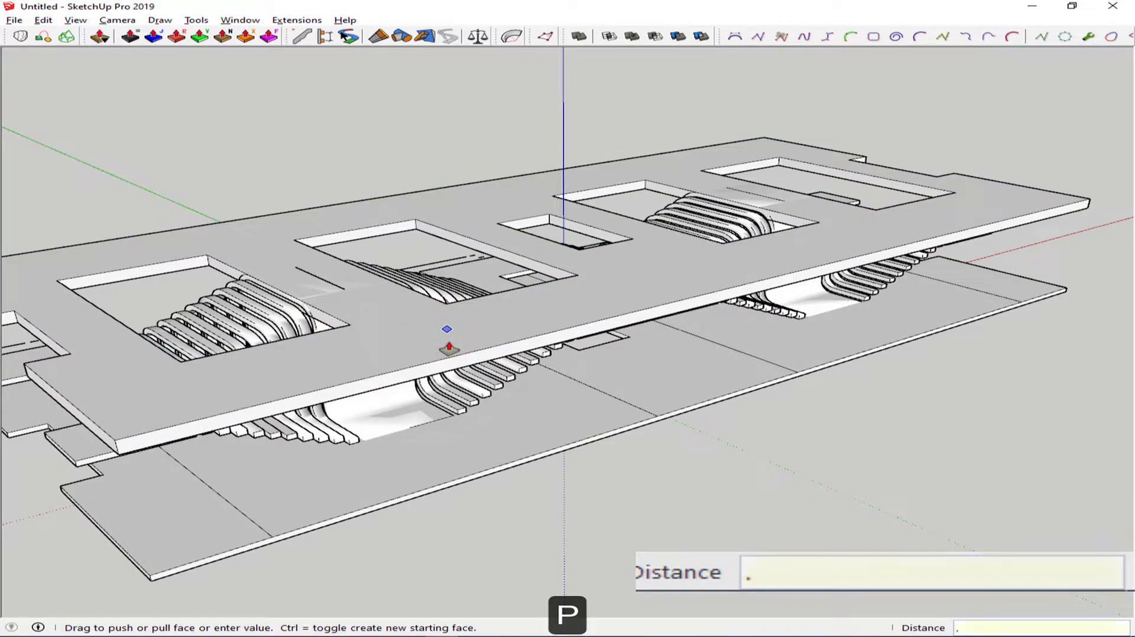
{"action": "type", "text": "15"}
{"action": "key", "text": "Return"}
{"action": "middle_click_drag", "start_coordinate": [447, 346], "coordinate": [616, 282]}
{"action": "key", "text": "space"}
{"action": "scroll", "coordinate": [617, 282], "scroll_direction": "up", "scroll_amount": 1}
{"action": "scroll", "coordinate": [547, 384], "scroll_direction": "down", "scroll_amount": 2}
{"action": "middle_click_drag", "start_coordinate": [547, 384], "coordinate": [522, 386]}
{"action": "key", "text": "Delete"}
Step: Move the stepped profile line group from beside the model to the base plate's end on the opposite side
{"action": "middle_click_drag", "start_coordinate": [226, 436], "coordinate": [174, 404]}
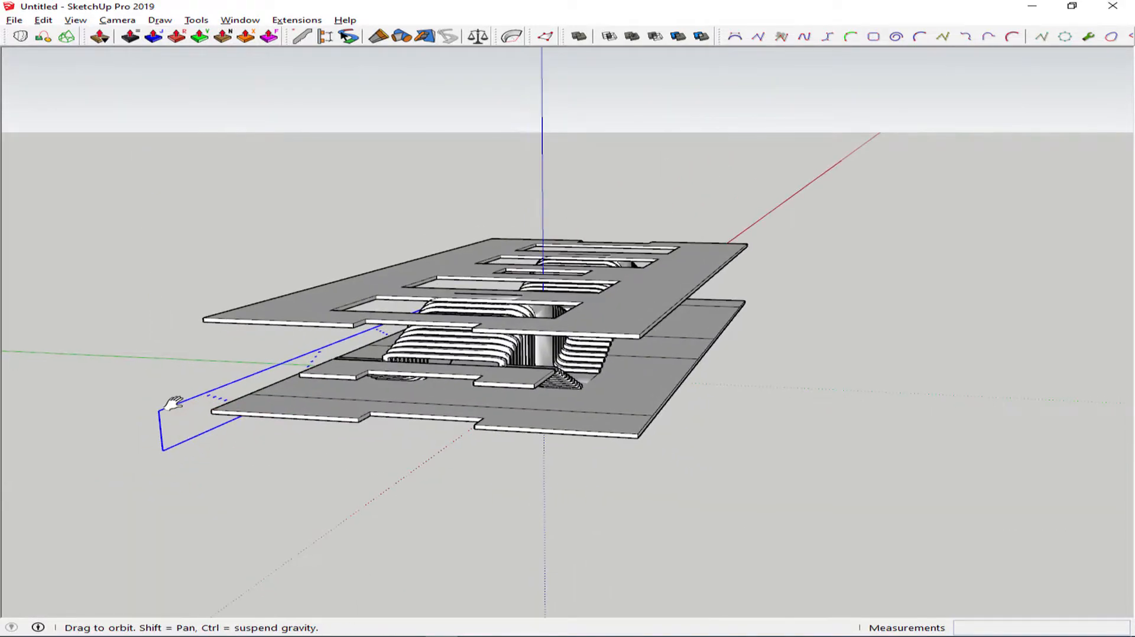
{"action": "left_click", "coordinate": [160, 411]}
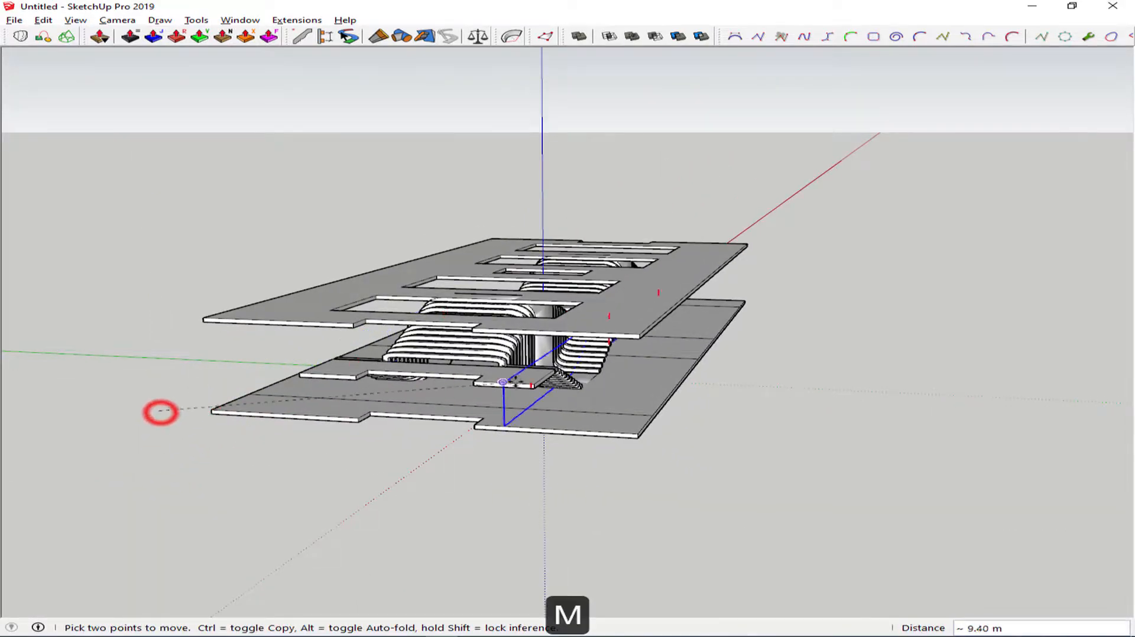
{"action": "middle_click_drag", "start_coordinate": [533, 385], "coordinate": [258, 389]}
{"action": "left_click", "coordinate": [266, 438]}
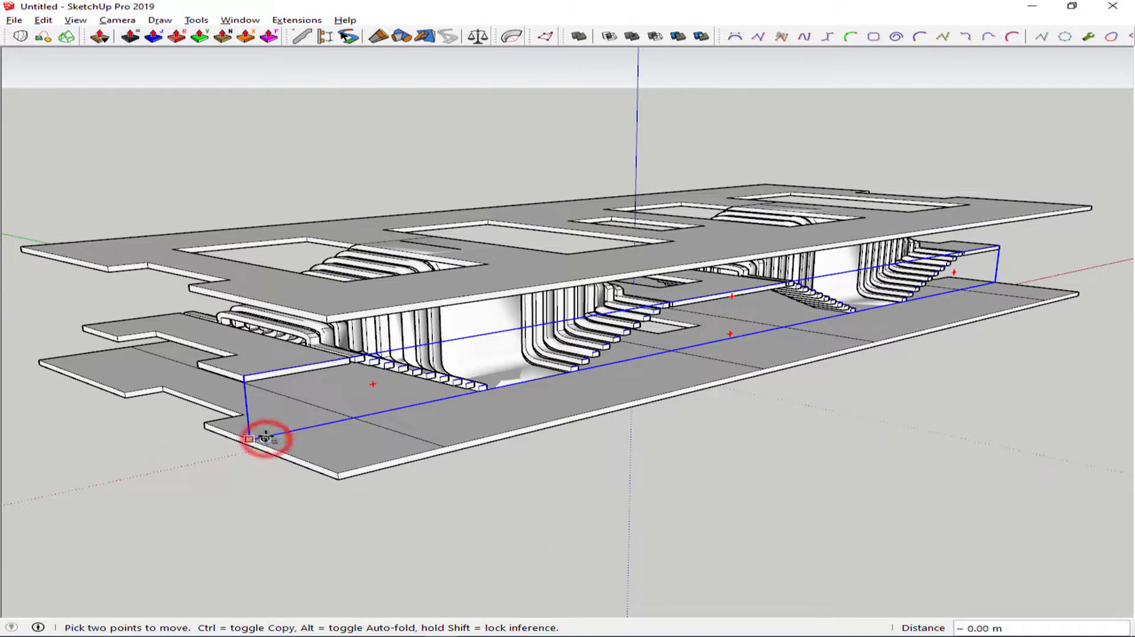
Step: Move the profile line group outward by the width of the middle plate's notched end, using the end's two corners
{"action": "middle_click_drag", "start_coordinate": [234, 391], "coordinate": [322, 389]}
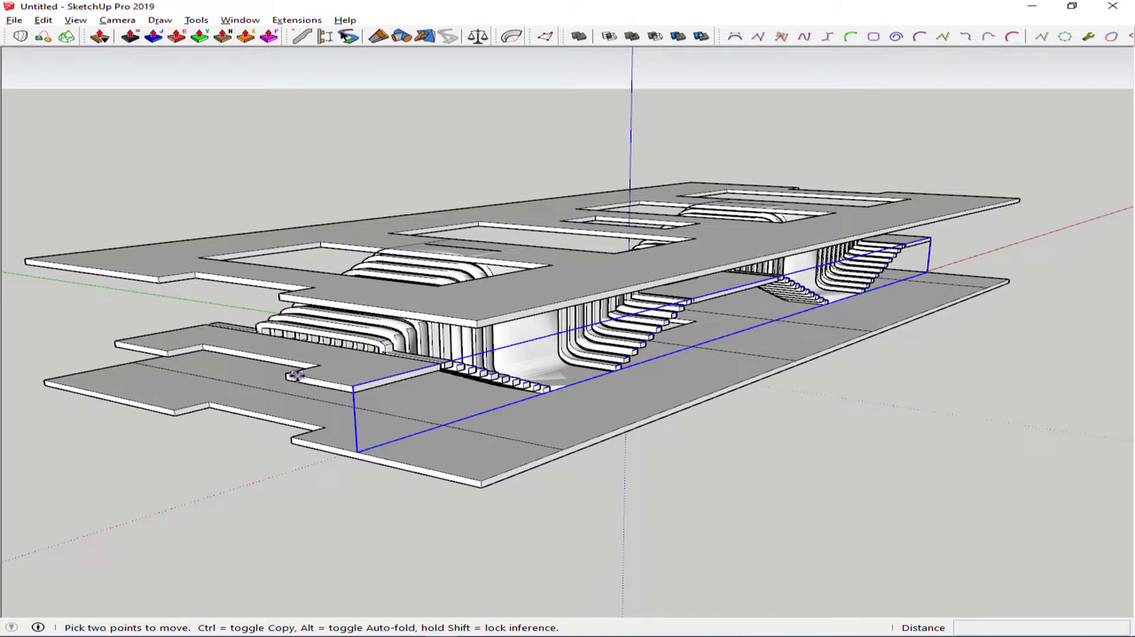
{"action": "left_click", "coordinate": [294, 376]}
{"action": "left_click", "coordinate": [353, 387]}
{"action": "scroll", "coordinate": [471, 400], "scroll_direction": "up", "scroll_amount": 3}
{"action": "key", "text": "space"}
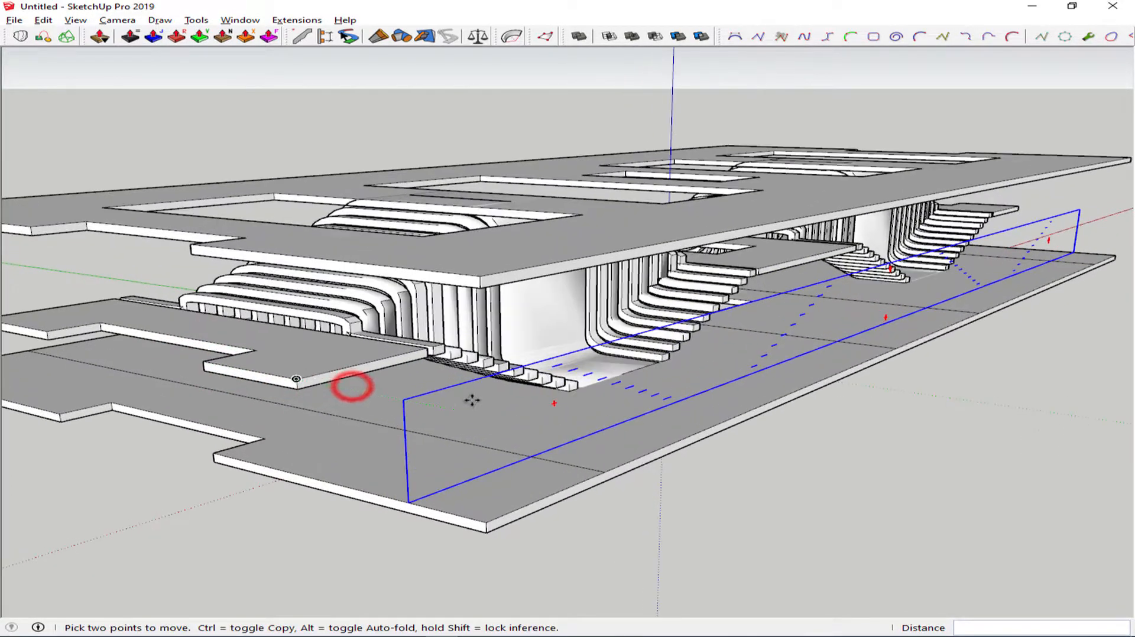
Step: Inside the profile group, extrude all the lines upward into faces and flatten their upper vertices to one level
{"action": "double_click", "coordinate": [444, 391]}
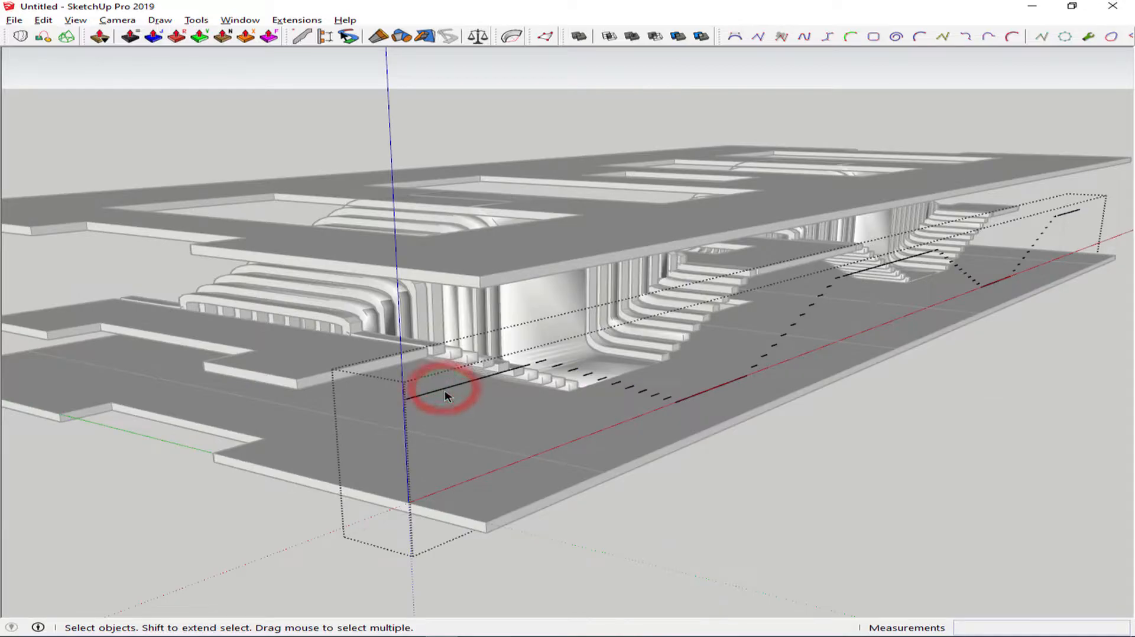
{"action": "key", "text": "ctrl+a"}
{"action": "middle_click_drag", "start_coordinate": [501, 393], "coordinate": [416, 395]}
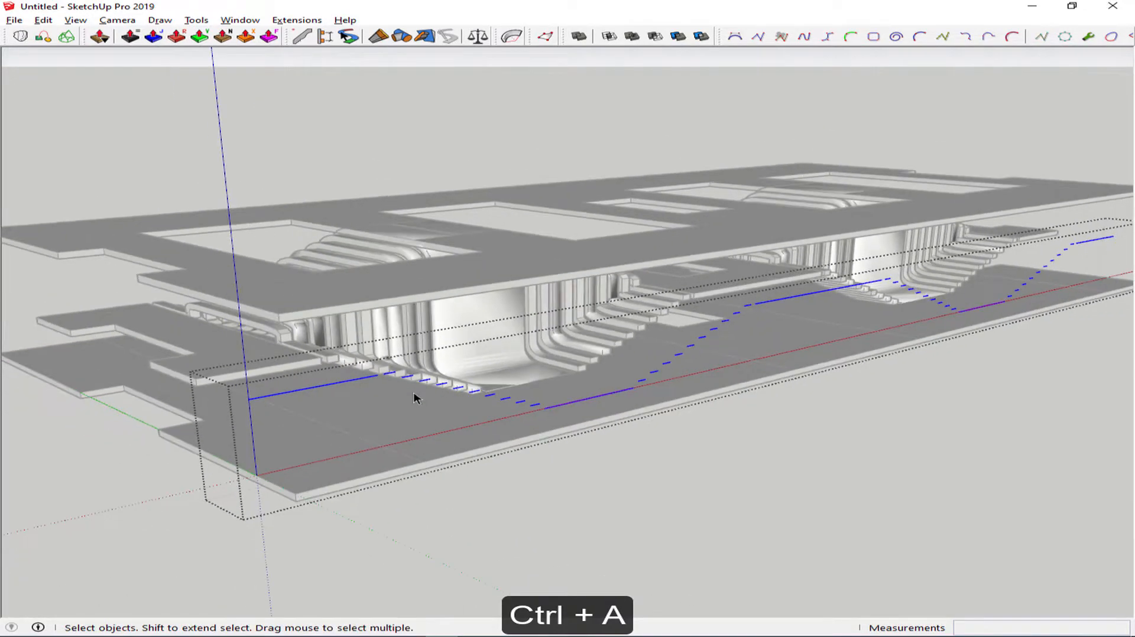
{"action": "key", "text": "v"}
{"action": "left_click_drag", "start_coordinate": [830, 247], "coordinate": [822, 169], "text": "ctrl"}
{"action": "left_click_drag", "start_coordinate": [818, 346], "coordinate": [809, 243]}
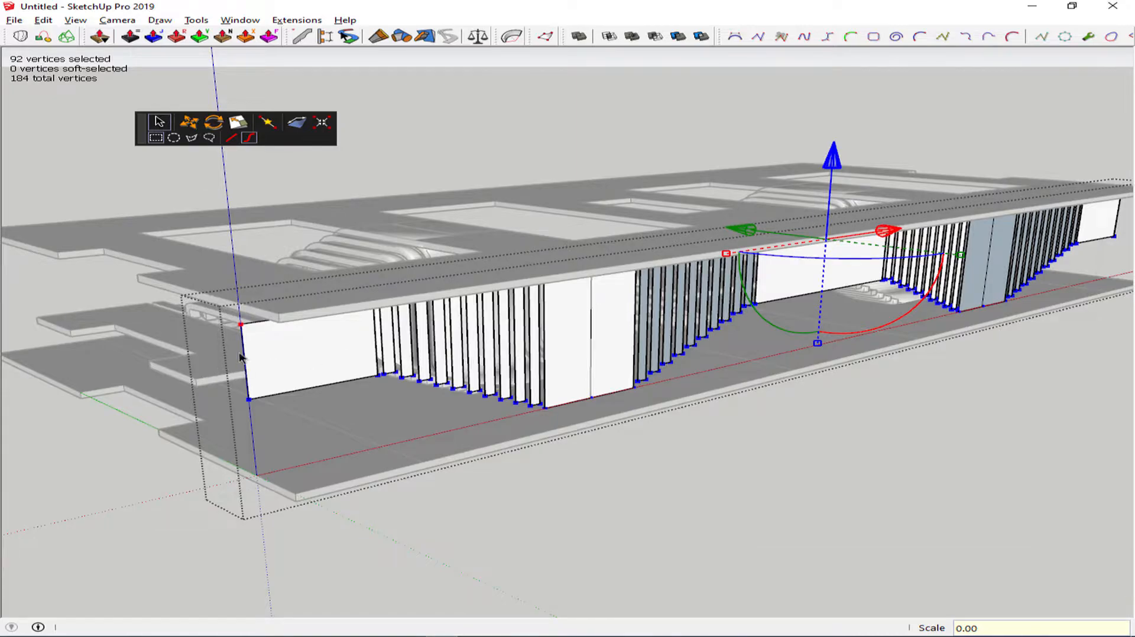
Step: Raise the flattened top edges to the underside of the upper slab
{"action": "key", "text": "m"}
{"action": "left_click", "coordinate": [248, 324]}
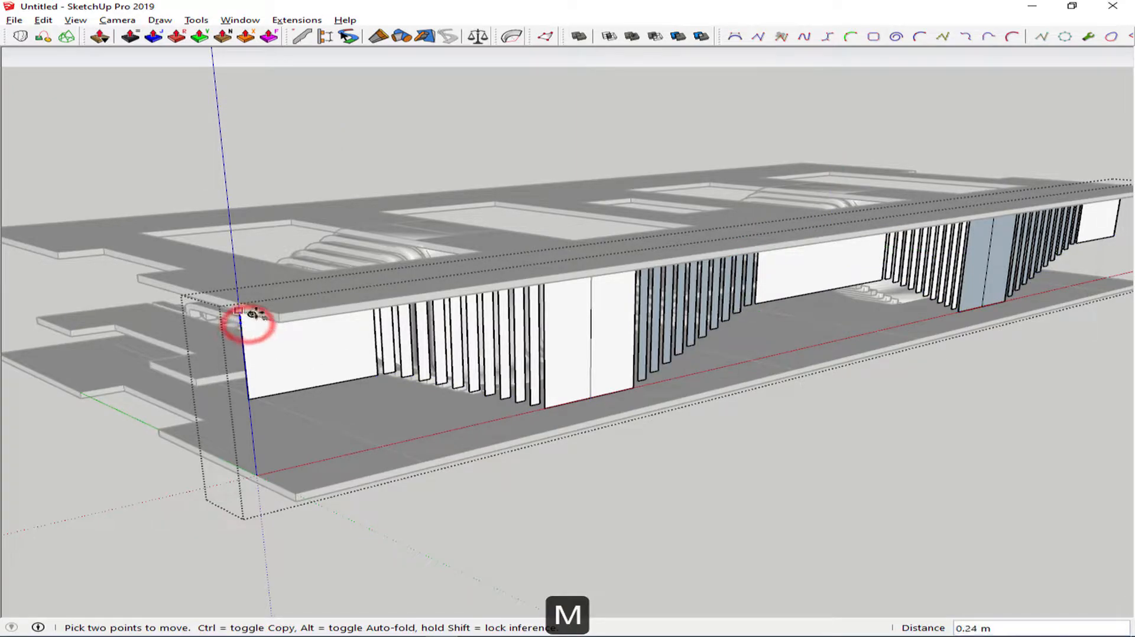
{"action": "left_click", "coordinate": [279, 321]}
{"action": "key", "text": "space"}
Step: Delete the top edges with their faces and all the stepped lower edges, keeping only the vertical lines
{"action": "middle_click_drag", "start_coordinate": [330, 369], "coordinate": [319, 255]}
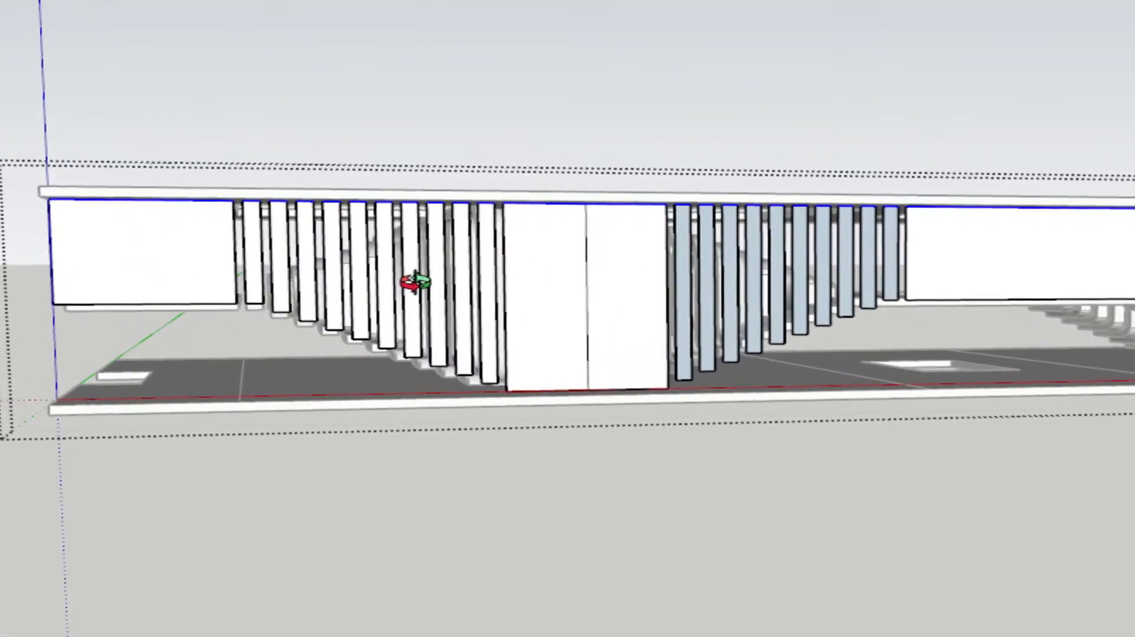
{"action": "key", "text": "Delete"}
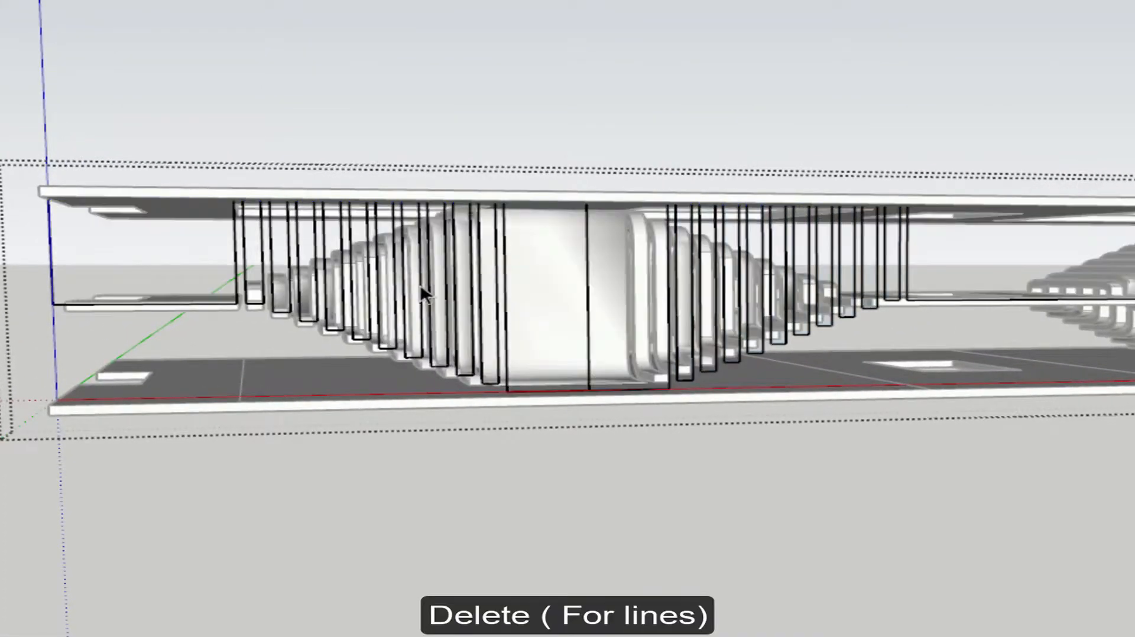
{"action": "left_click_drag", "start_coordinate": [18, 284], "coordinate": [713, 427]}
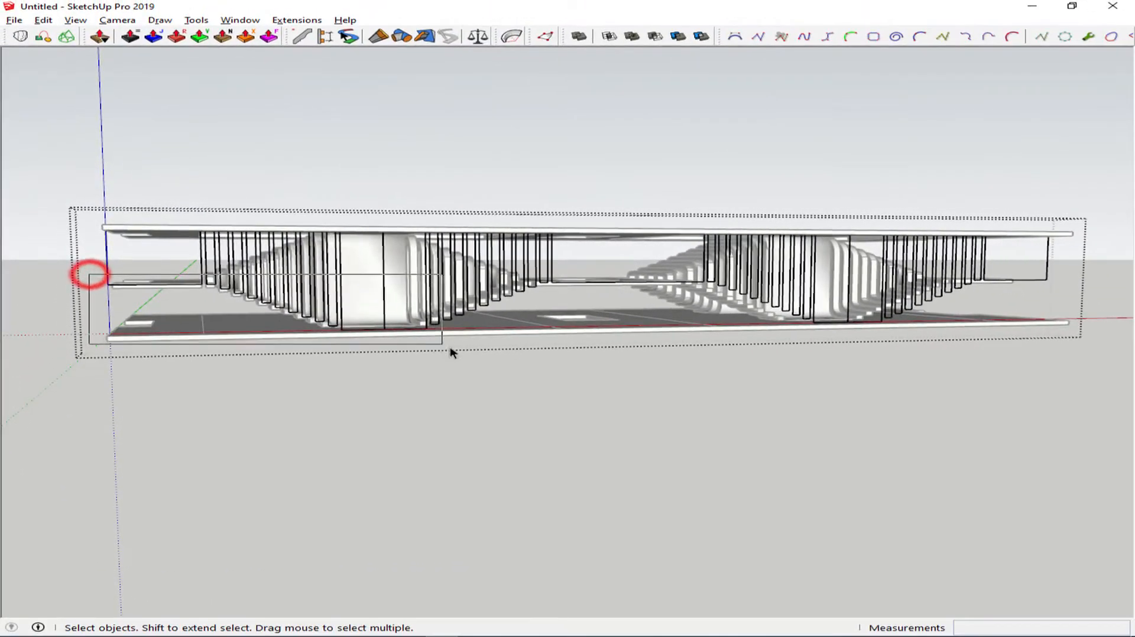
{"action": "left_click_drag", "start_coordinate": [450, 353], "coordinate": [1084, 387]}
{"action": "key", "text": "Delete"}
Step: Erase the single vertical line in the middle of each of the two wide gaps
{"action": "middle_click_drag", "start_coordinate": [834, 349], "coordinate": [566, 388]}
{"action": "scroll", "coordinate": [553, 390], "scroll_direction": "up", "scroll_amount": 2}
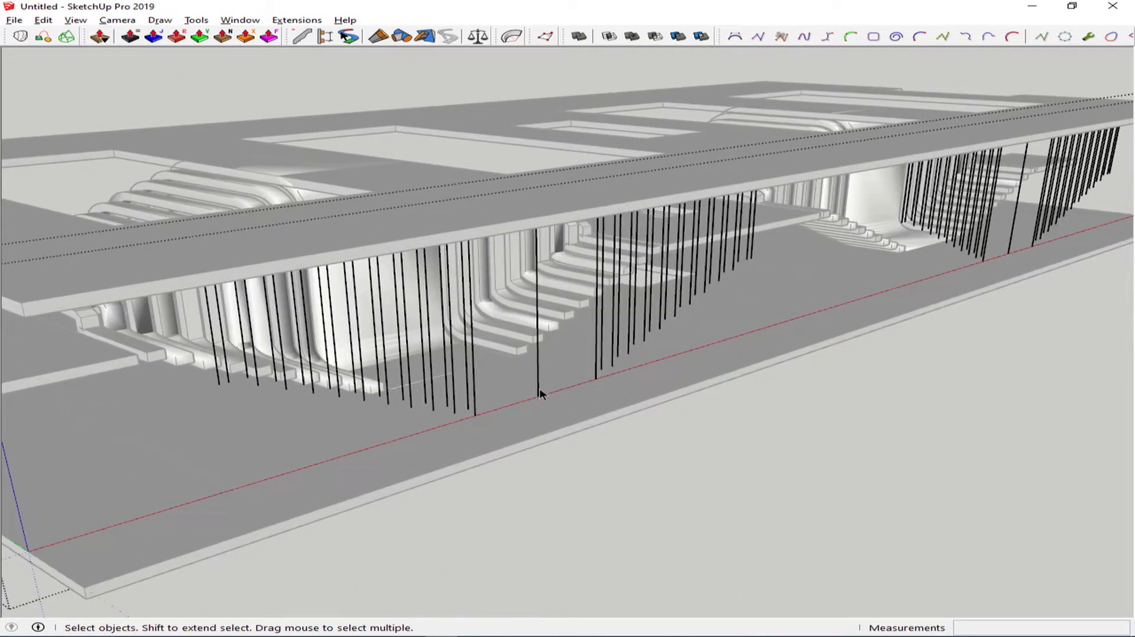
{"action": "key", "text": "e"}
{"action": "left_click", "coordinate": [538, 388]}
{"action": "mouse_move", "coordinate": [659, 362]}
{"action": "middle_mouse_down"}
{"action": "mouse_move", "coordinate": [367, 387]}
{"action": "mouse_move", "coordinate": [1100, 318]}
{"action": "middle_mouse_up"}
{"action": "left_click", "coordinate": [1074, 306]}
Step: Select all the vertical lines in the group and move them inward to the middle plate's outer corner
{"action": "scroll", "coordinate": [1064, 307], "scroll_direction": "down", "scroll_amount": 1}
{"action": "middle_click_drag", "start_coordinate": [246, 360], "coordinate": [619, 316]}
{"action": "key", "text": "space"}
{"action": "key", "text": "ctrl+a"}
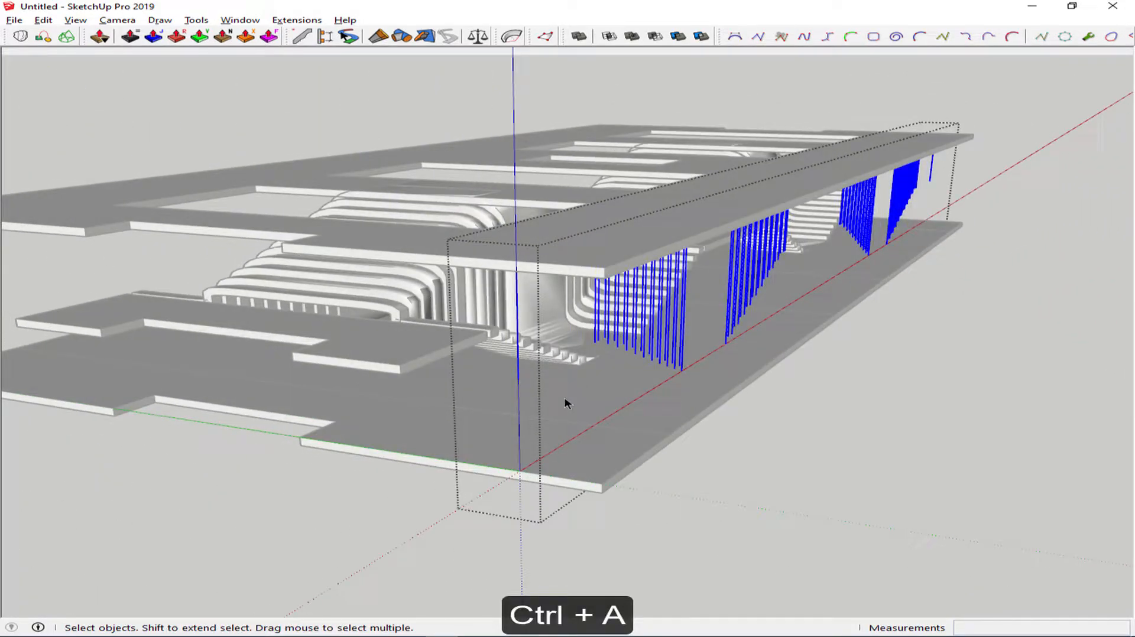
{"action": "key", "text": "m"}
{"action": "left_click", "coordinate": [518, 378]}
{"action": "left_click", "coordinate": [402, 362]}
Step: Copy the vertical lines from the middle plate's outer corner across to its opposite outer edge
{"action": "mouse_move", "coordinate": [403, 367]}
{"action": "middle_mouse_down"}
{"action": "mouse_move", "coordinate": [262, 354]}
{"action": "mouse_move", "coordinate": [397, 379]}
{"action": "middle_mouse_up"}
{"action": "key", "text": "ctrl"}
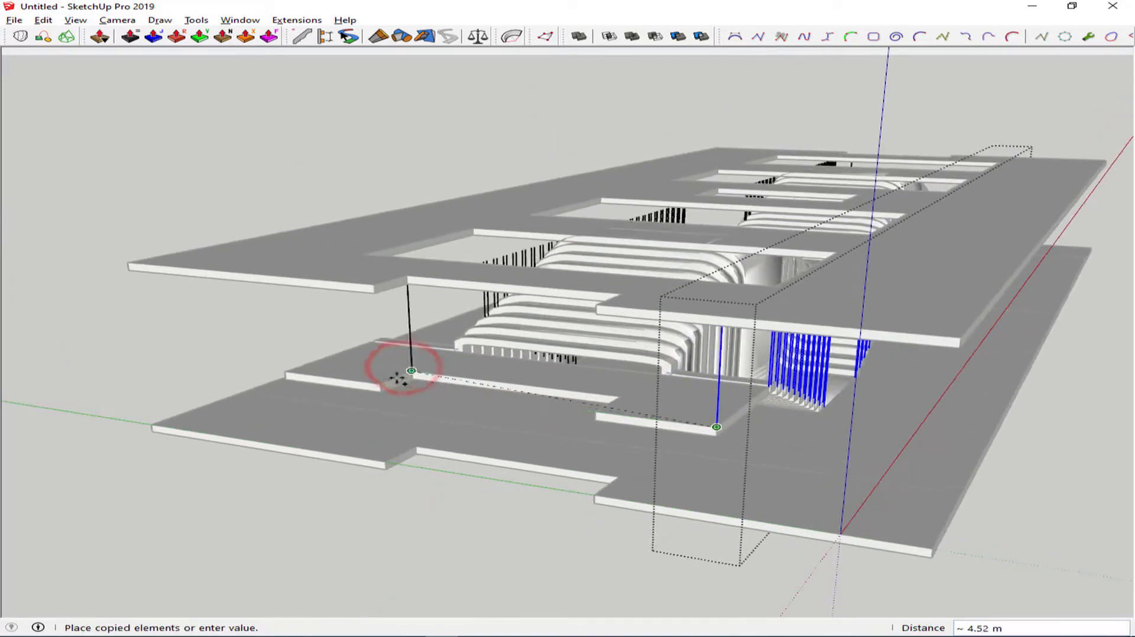
{"action": "left_click", "coordinate": [294, 368]}
{"action": "middle_click_drag", "start_coordinate": [294, 369], "coordinate": [681, 377]}
{"action": "key", "text": "Delete"}
Step: Select all the vertical lines, open Profile Builder and draw a 0.04 m diameter circle on the middle plate beside the corner line
{"action": "middle_click_drag", "start_coordinate": [879, 359], "coordinate": [282, 366]}
{"action": "key", "text": "ctrl+a"}
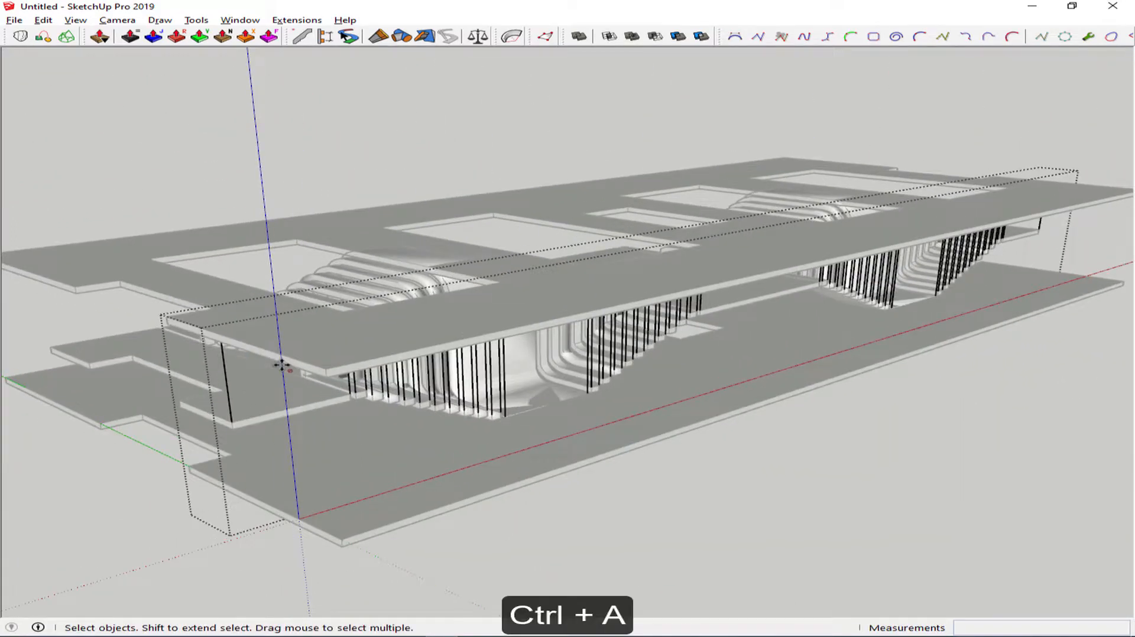
{"action": "scroll", "coordinate": [281, 365], "scroll_direction": "up", "scroll_amount": 2}
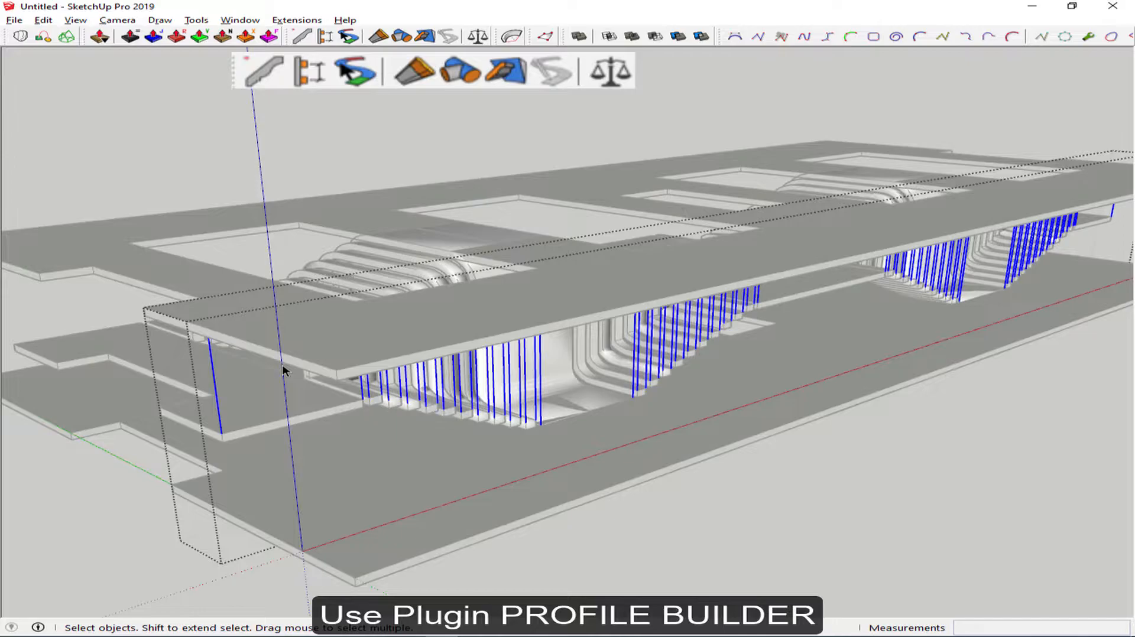
{"action": "key", "text": "shift+p"}
{"action": "scroll", "coordinate": [149, 435], "scroll_direction": "up", "scroll_amount": 7}
{"action": "middle_click_drag", "start_coordinate": [362, 413], "coordinate": [340, 429]}
{"action": "key", "text": "c"}
{"action": "left_click", "coordinate": [329, 408]}
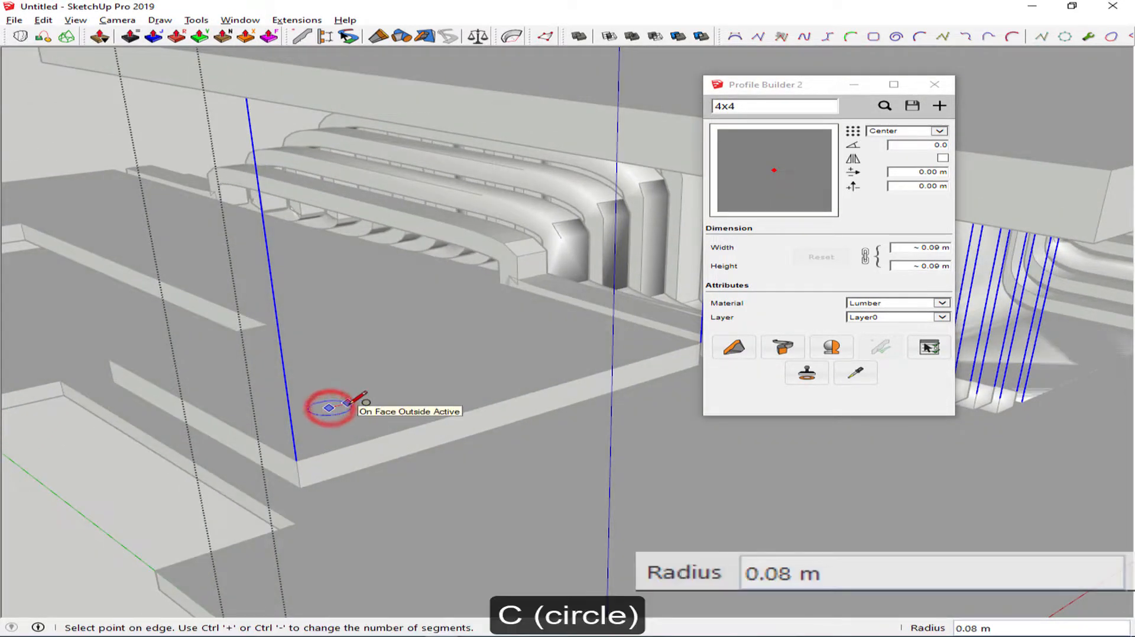
{"action": "key", "text": "Return"}
{"action": "key", "text": "space"}
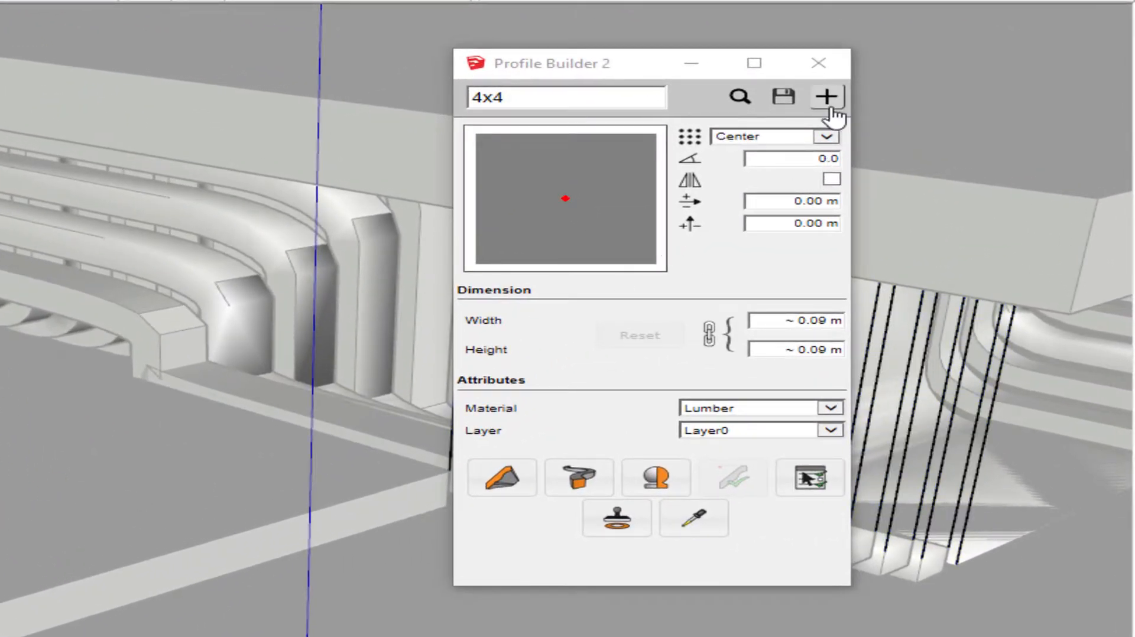
Step: Create a new Profile Builder profile from the circle and delete the drawn circle from the model
{"action": "left_click", "coordinate": [831, 108]}
{"action": "left_click", "coordinate": [611, 346]}
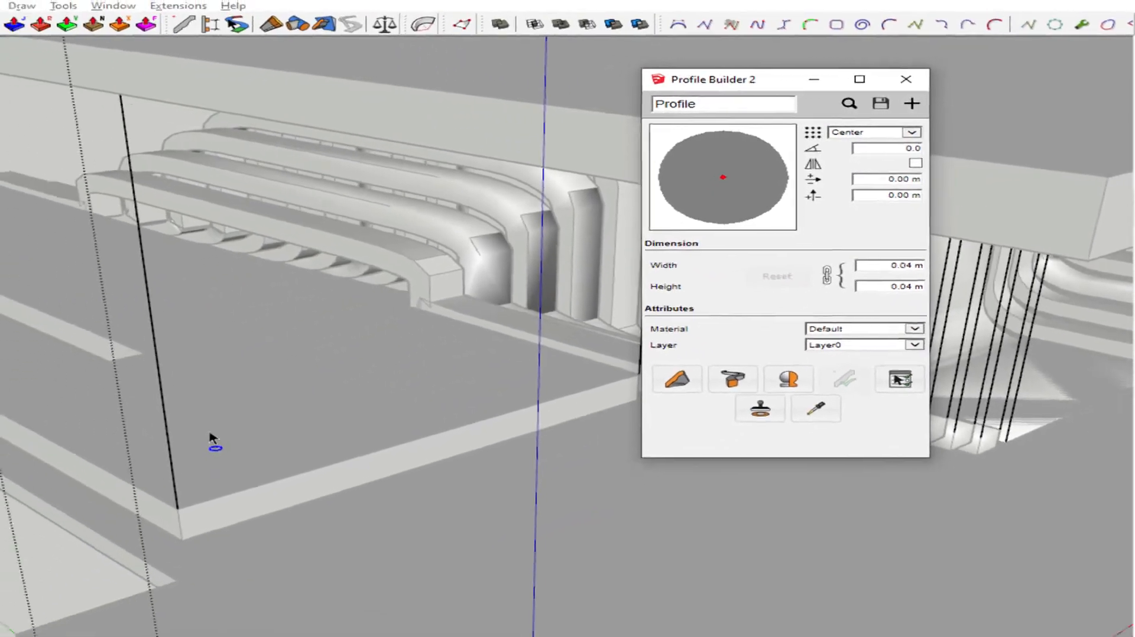
{"action": "left_click_drag", "start_coordinate": [323, 393], "coordinate": [353, 429]}
Step: Build the round 0.04 m profile along all the vertical lines in the group
{"action": "key", "text": "ctrl+a"}
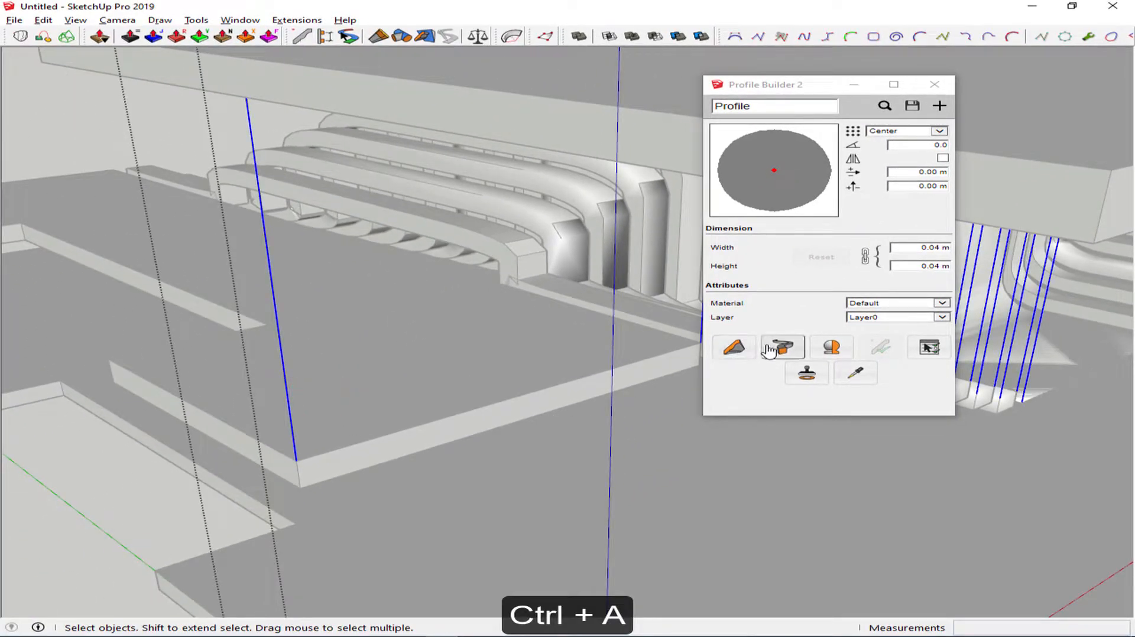
{"action": "left_click", "coordinate": [769, 350]}
{"action": "left_click", "coordinate": [874, 278]}
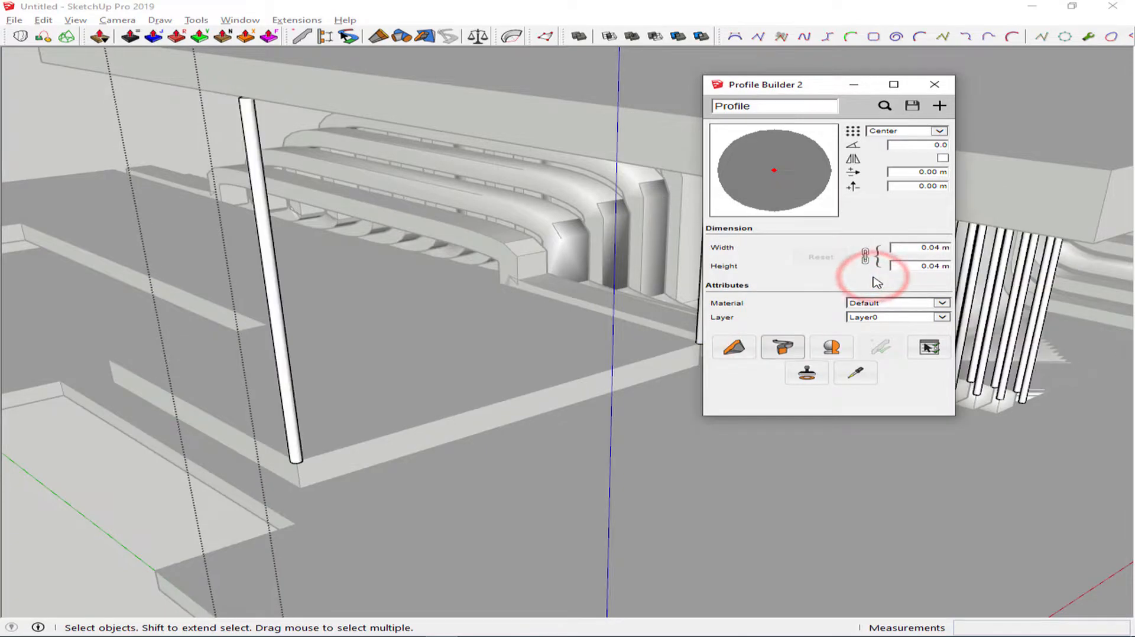
Step: Copy all the round columns 6 m across to the middle plate's opposite outer corner and close Profile Builder
{"action": "scroll", "coordinate": [626, 474], "scroll_direction": "down", "scroll_amount": 4}
{"action": "middle_click_drag", "start_coordinate": [359, 428], "coordinate": [504, 437]}
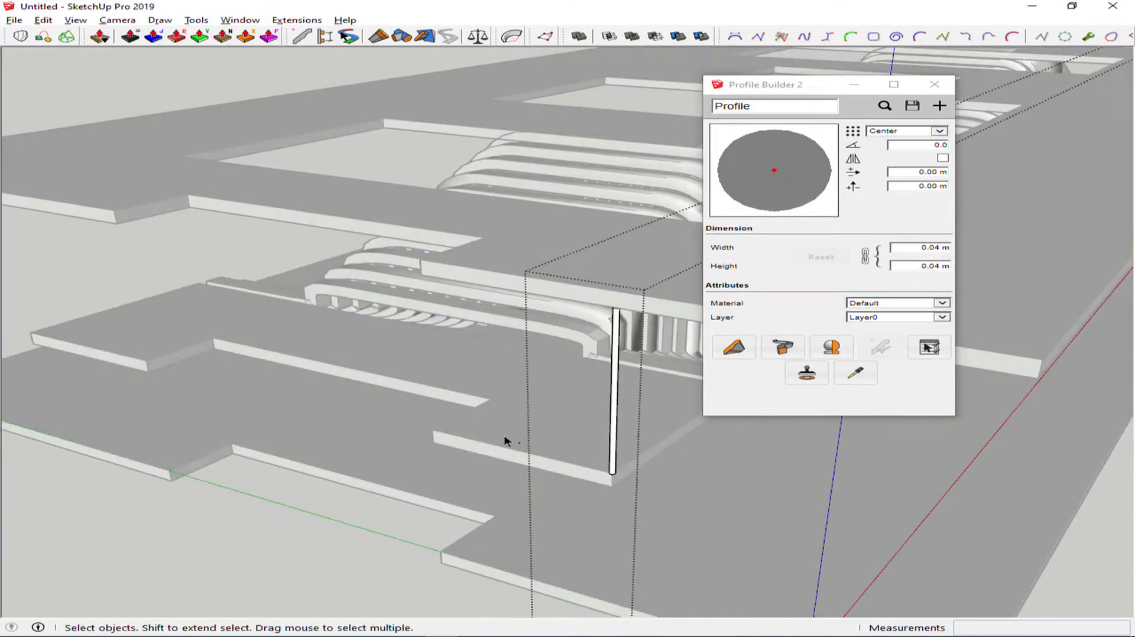
{"action": "key", "text": "ctrl+a"}
{"action": "key", "text": "m"}
{"action": "key", "text": "ctrl"}
{"action": "left_click", "coordinate": [609, 482]}
{"action": "left_click", "coordinate": [38, 341]}
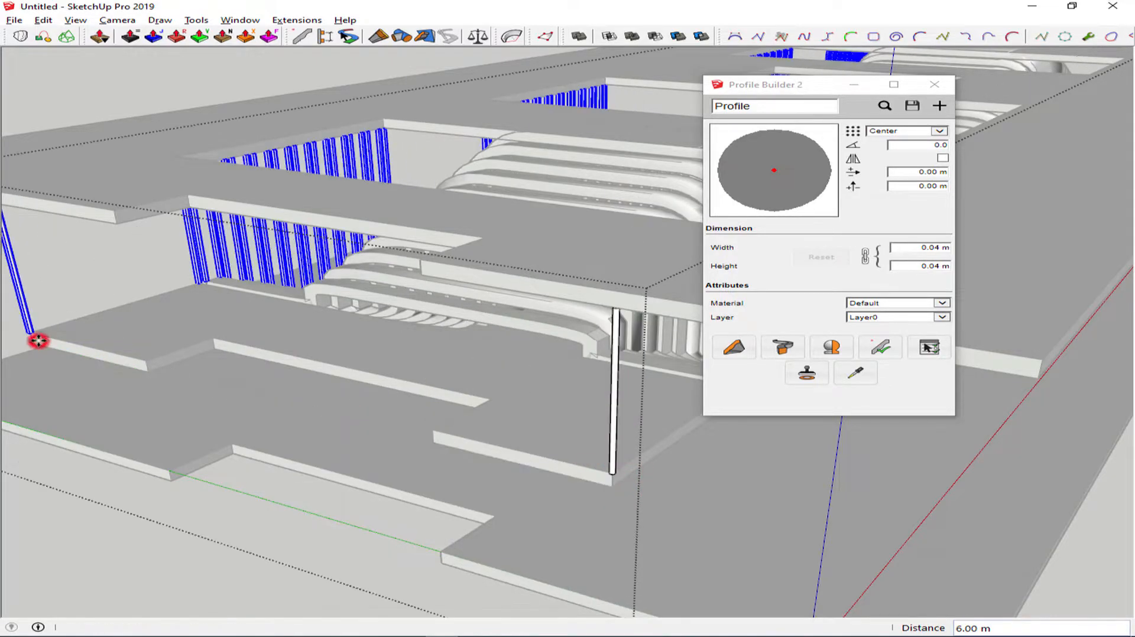
{"action": "key", "text": "space"}
{"action": "scroll", "coordinate": [47, 345], "scroll_direction": "down", "scroll_amount": 3}
{"action": "middle_click_drag", "start_coordinate": [84, 356], "coordinate": [398, 398]}
{"action": "left_click", "coordinate": [929, 89]}
Step: Open the base plate for editing and erase the seam lines crossing its top face
{"action": "middle_click_drag", "start_coordinate": [925, 101], "coordinate": [639, 122]}
{"action": "scroll", "coordinate": [674, 210], "scroll_direction": "up", "scroll_amount": 4}
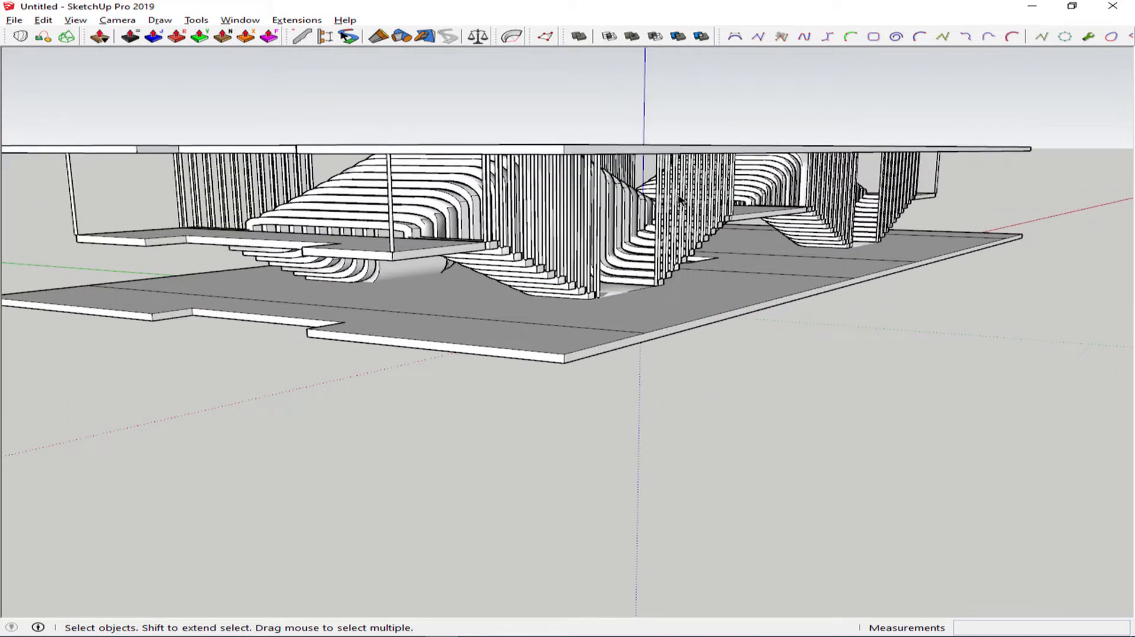
{"action": "scroll", "coordinate": [680, 200], "scroll_direction": "down", "scroll_amount": 3}
{"action": "middle_click_drag", "start_coordinate": [679, 200], "coordinate": [486, 375]}
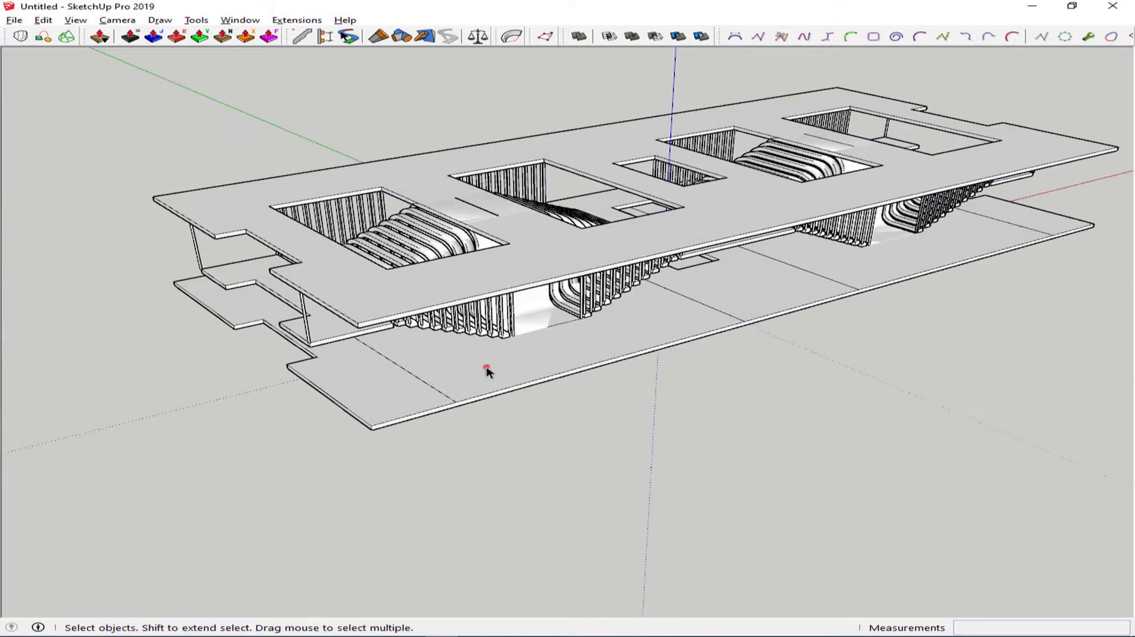
{"action": "double_click", "coordinate": [487, 371]}
{"action": "scroll", "coordinate": [487, 372], "scroll_direction": "up", "scroll_amount": 2}
{"action": "key", "text": "e"}
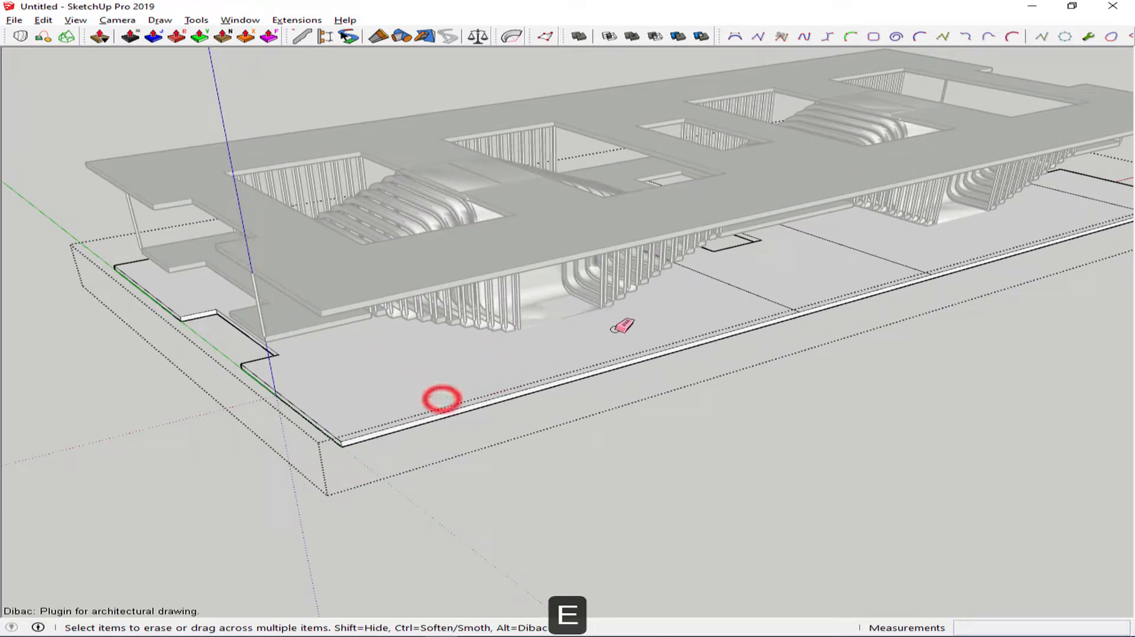
{"action": "left_click_drag", "start_coordinate": [725, 295], "coordinate": [892, 243]}
{"action": "mouse_move", "coordinate": [892, 243]}
{"action": "middle_mouse_down"}
{"action": "mouse_move", "coordinate": [684, 292]}
{"action": "mouse_move", "coordinate": [910, 247]}
{"action": "mouse_move", "coordinate": [736, 283]}
{"action": "mouse_move", "coordinate": [701, 261]}
{"action": "middle_mouse_up"}
{"action": "left_click", "coordinate": [890, 258]}
{"action": "scroll", "coordinate": [891, 256], "scroll_direction": "down", "scroll_amount": 3}
{"action": "key", "text": "space"}
Step: Select the entire pavilion, including the loose upper slab, and combine it into one group
{"action": "scroll", "coordinate": [736, 282], "scroll_direction": "down", "scroll_amount": 2}
{"action": "left_click_drag", "start_coordinate": [699, 209], "coordinate": [644, 281]}
{"action": "key", "text": "space"}
{"action": "triple_click", "coordinate": [643, 281]}
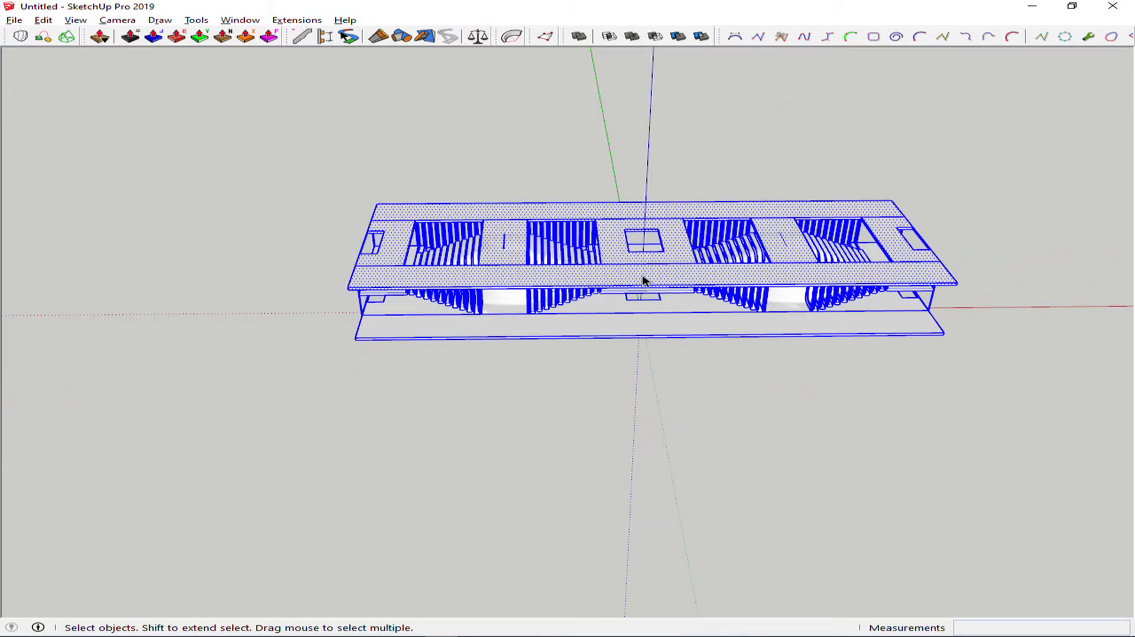
{"action": "scroll", "coordinate": [644, 279], "scroll_direction": "up", "scroll_amount": 2}
{"action": "left_click", "coordinate": [651, 269]}
{"action": "scroll", "coordinate": [653, 271], "scroll_direction": "up", "scroll_amount": 3}
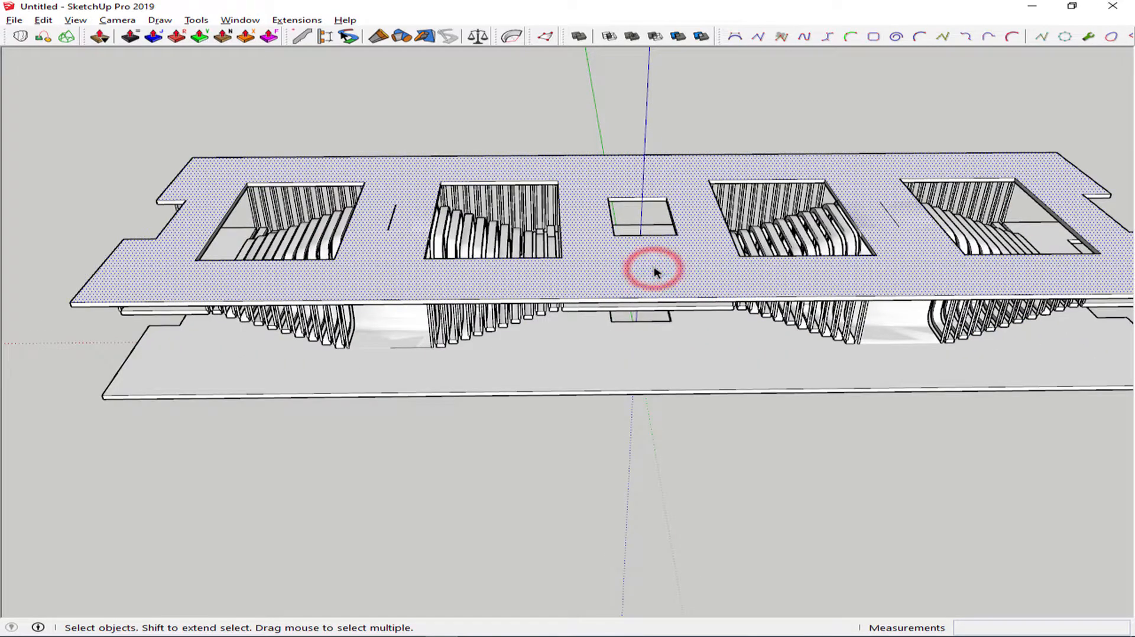
{"action": "scroll", "coordinate": [654, 272], "scroll_direction": "down", "scroll_amount": 3}
{"action": "key", "text": "ctrl+a"}
{"action": "scroll", "coordinate": [654, 272], "scroll_direction": "down", "scroll_amount": 1}
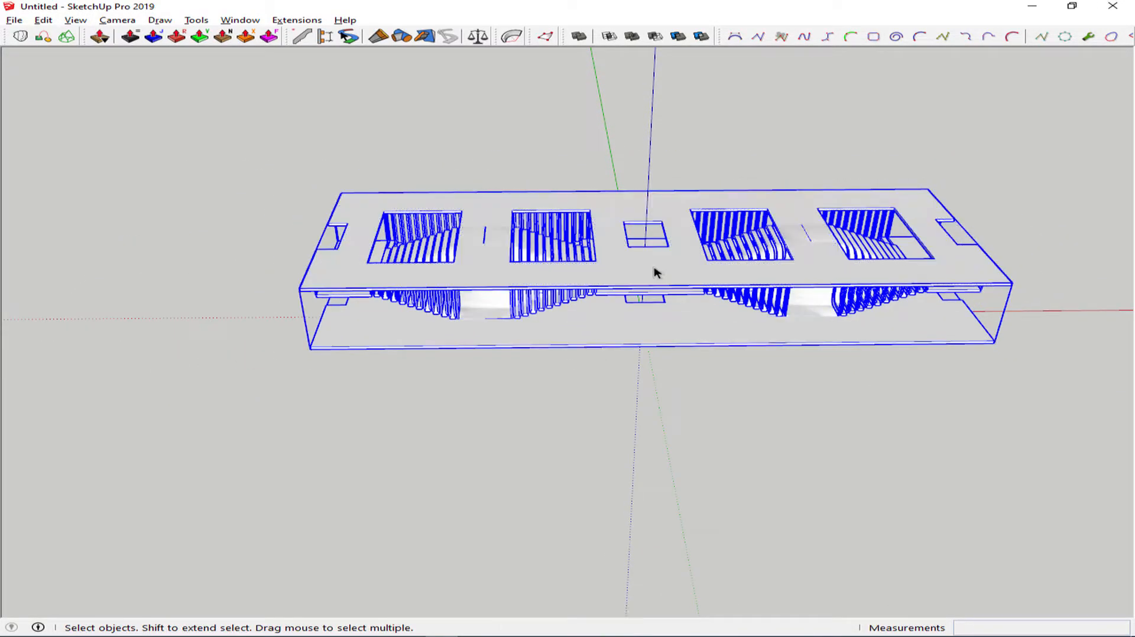
Step: Bend the whole pavilion group by 180 degrees with TrueBend and open the bent group for editing
{"action": "right_click", "coordinate": [649, 270]}
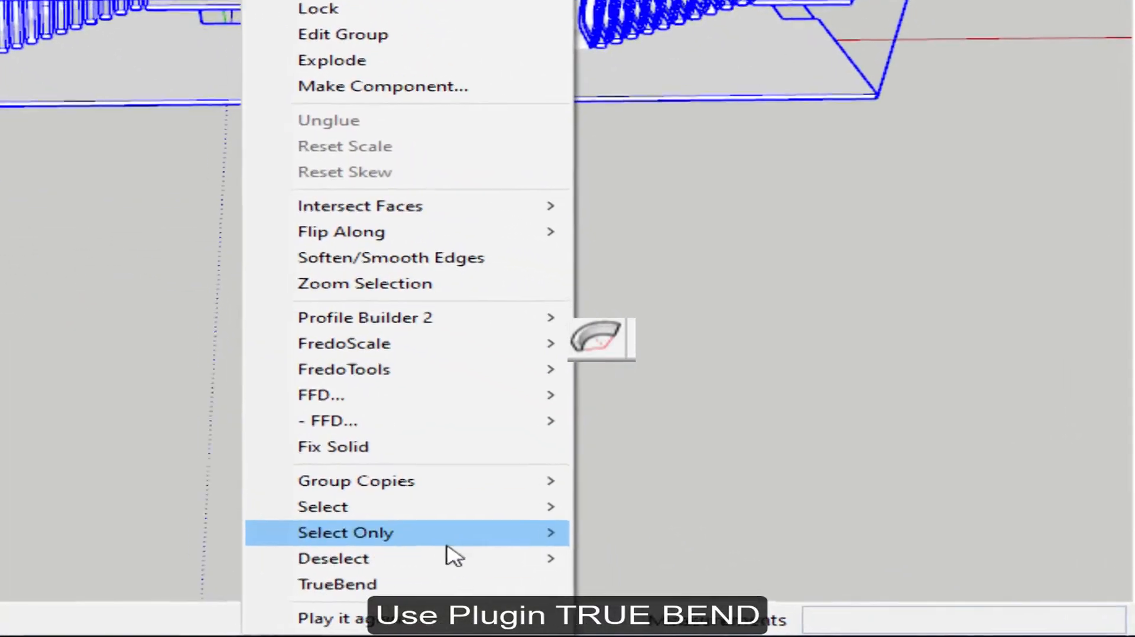
{"action": "left_click", "coordinate": [758, 612]}
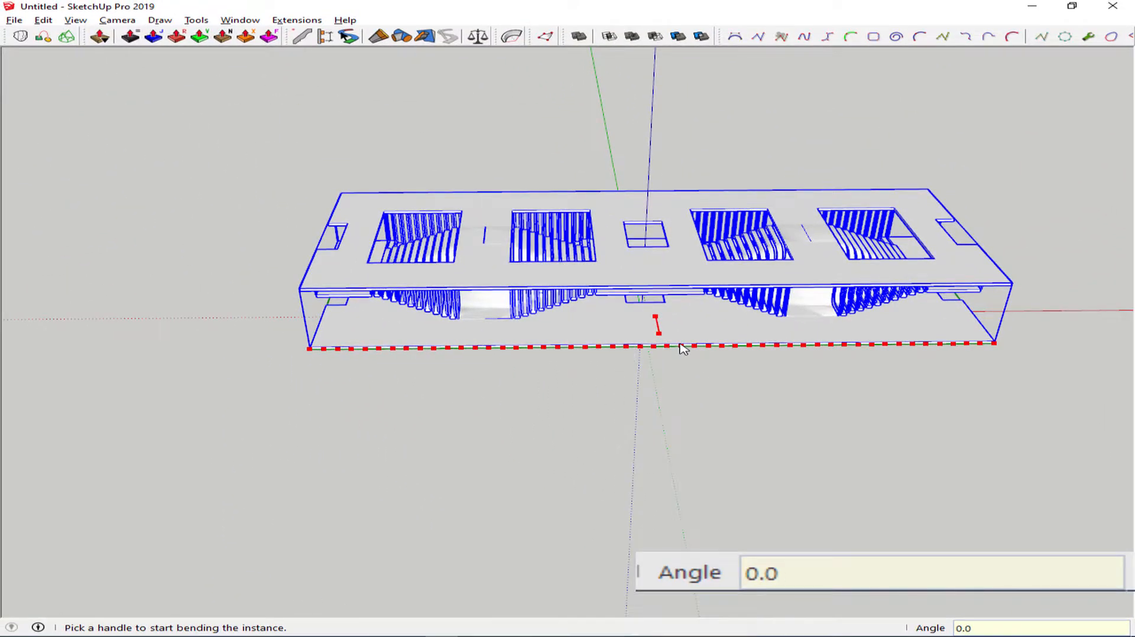
{"action": "left_click_drag", "start_coordinate": [662, 337], "coordinate": [666, 356]}
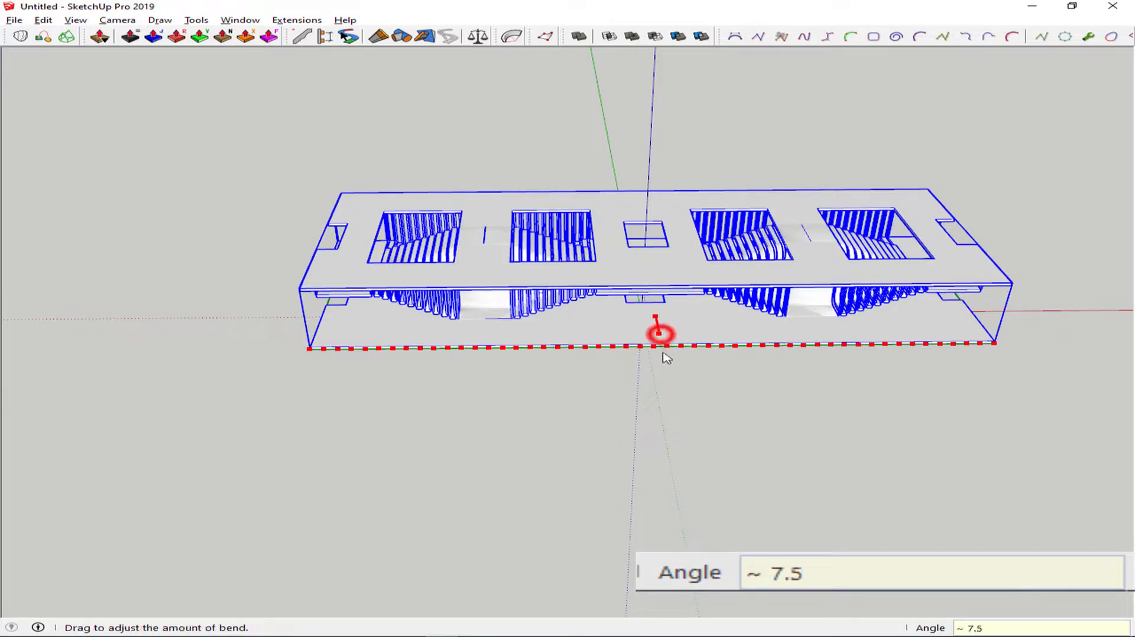
{"action": "type", "text": "180"}
{"action": "key", "text": "Return"}
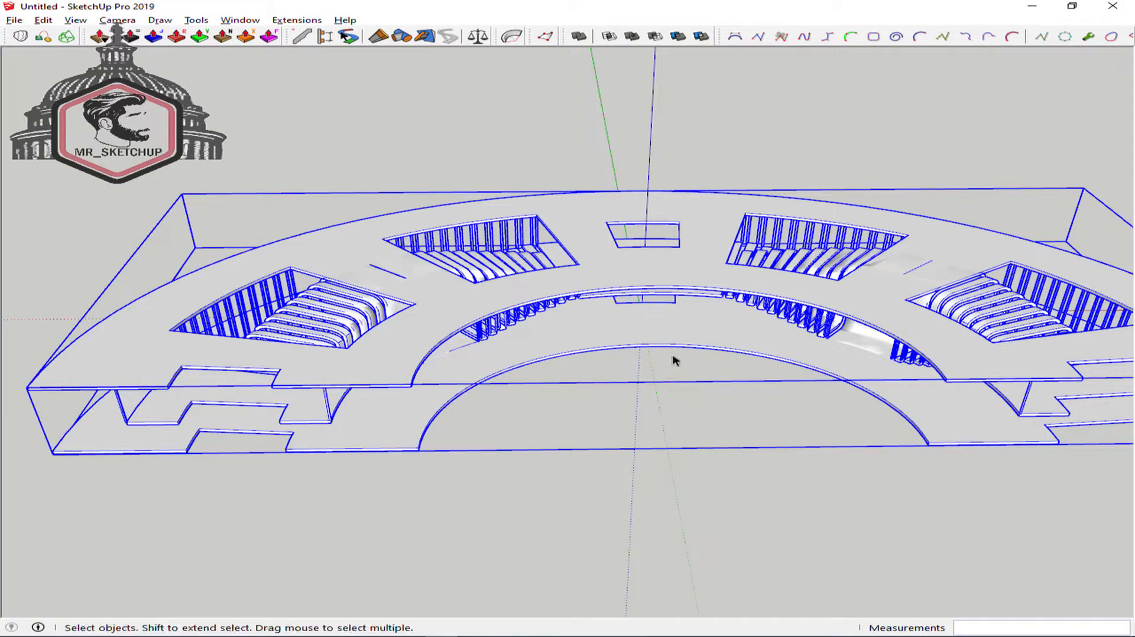
{"action": "left_click", "coordinate": [672, 333]}
{"action": "scroll", "coordinate": [851, 507], "scroll_direction": "up", "scroll_amount": 4}
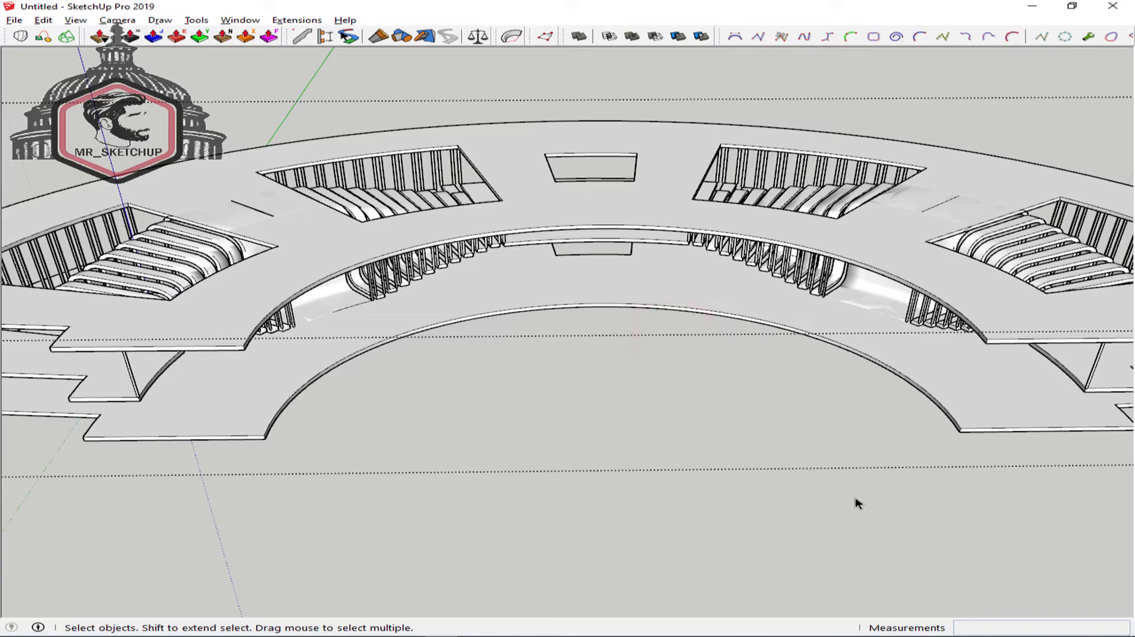
Step: Try to draw a line between the two ends of the base plate's inner arc, outside the plate's own group
{"action": "key", "text": "l"}
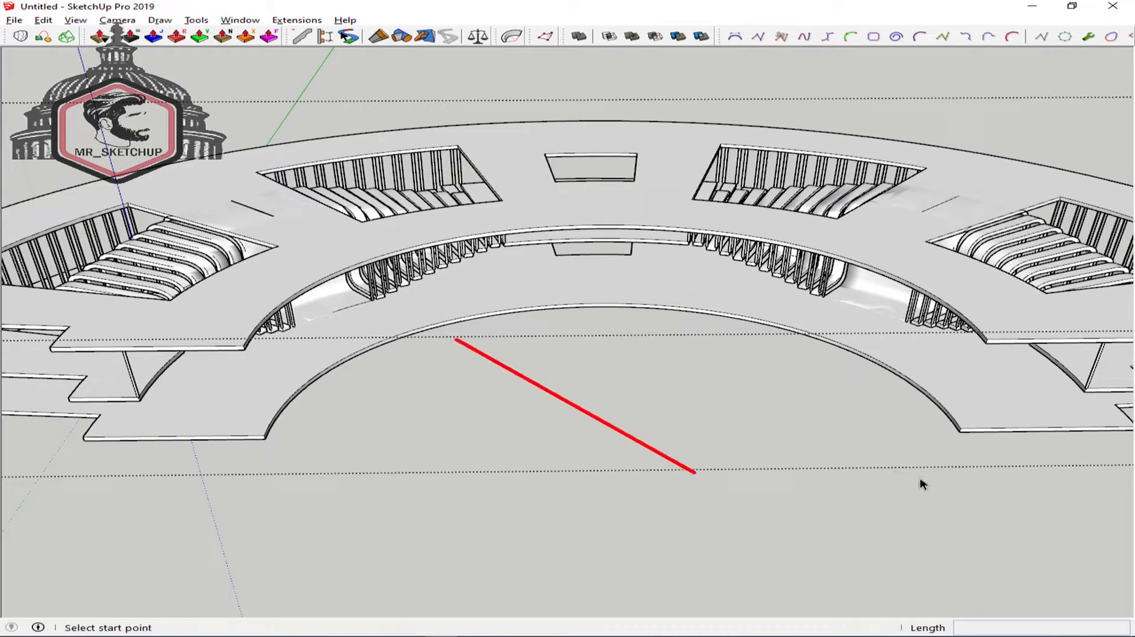
{"action": "left_click", "coordinate": [960, 428]}
{"action": "left_click", "coordinate": [263, 436]}
{"action": "key", "text": "space"}
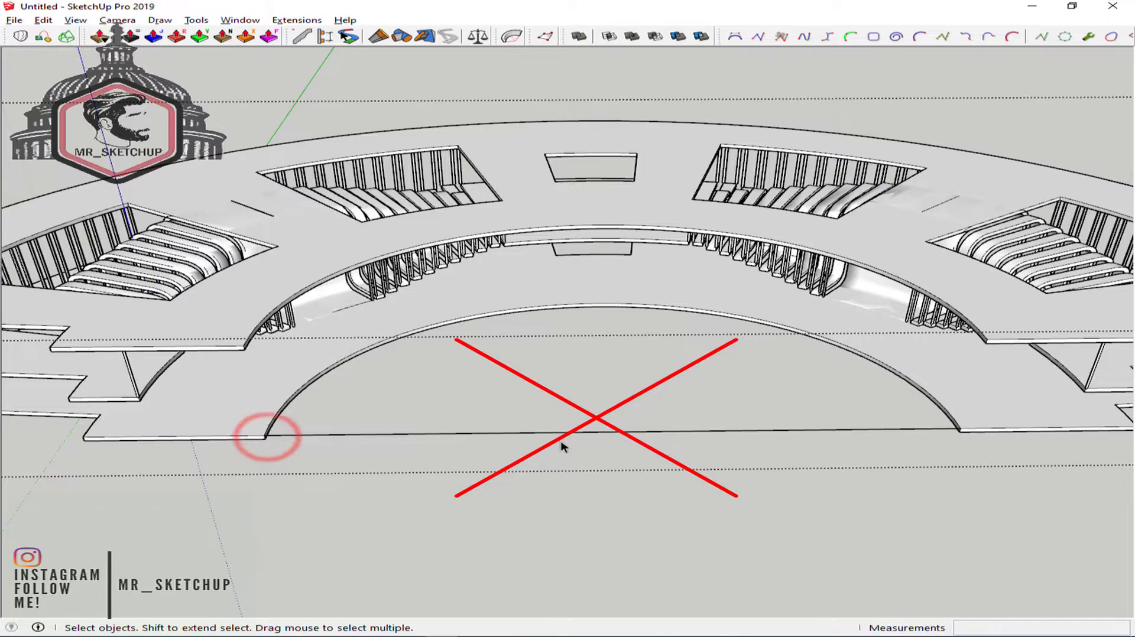
{"action": "left_click", "coordinate": [919, 366]}
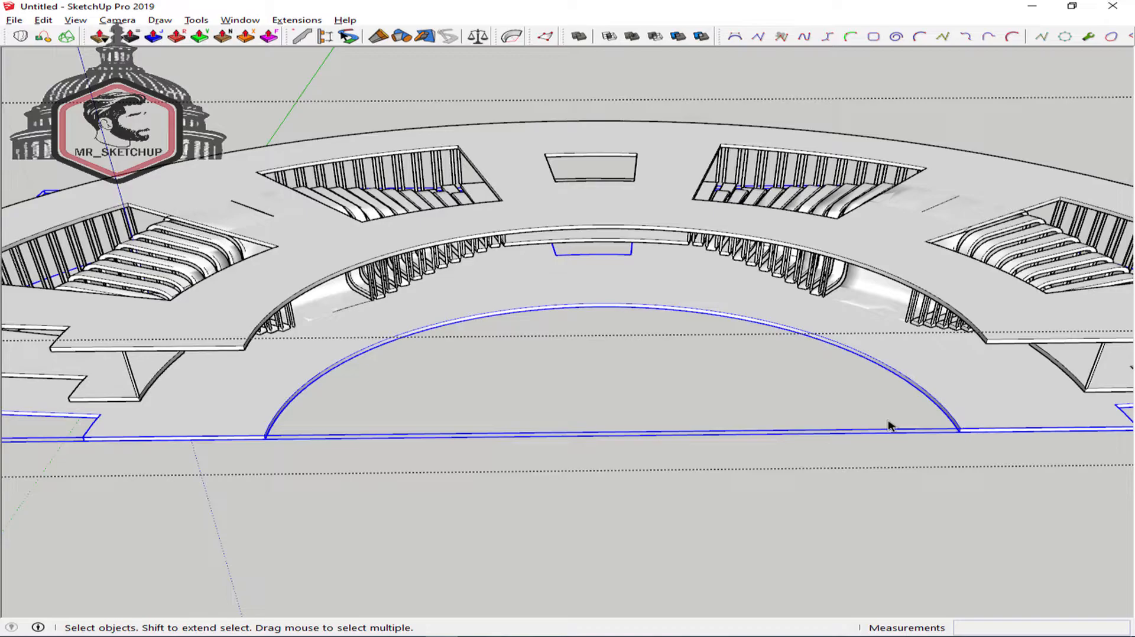
{"action": "left_click", "coordinate": [758, 399]}
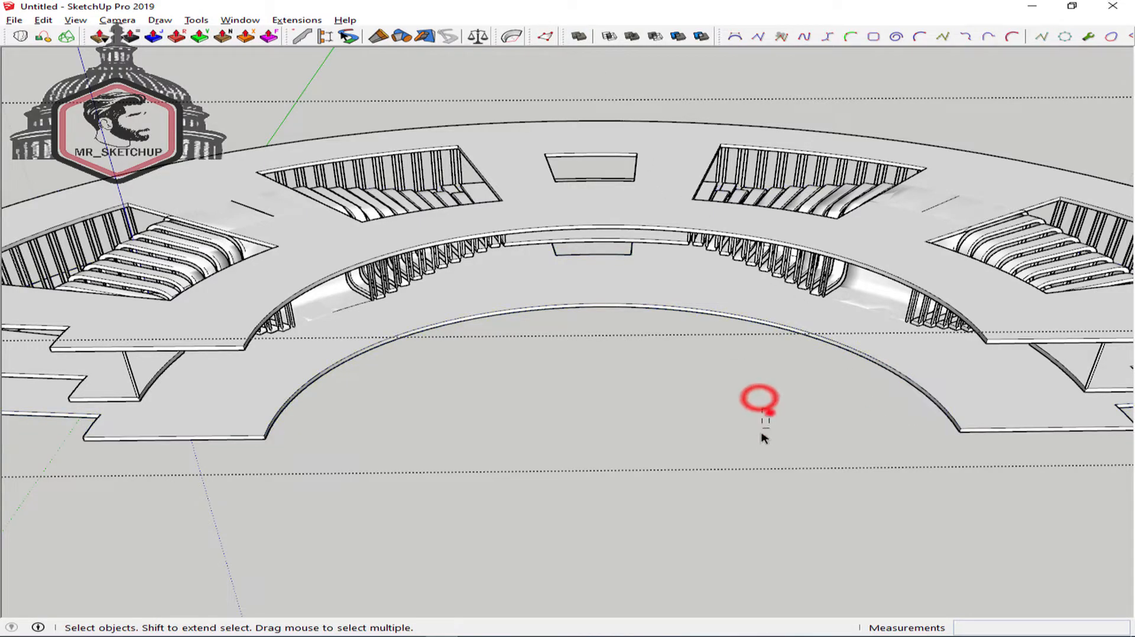
Step: Inside the base plate's group, join the inner arc's ends with a line and Push/Pull the new half-round face to the plate's thickness
{"action": "double_click", "coordinate": [1018, 406]}
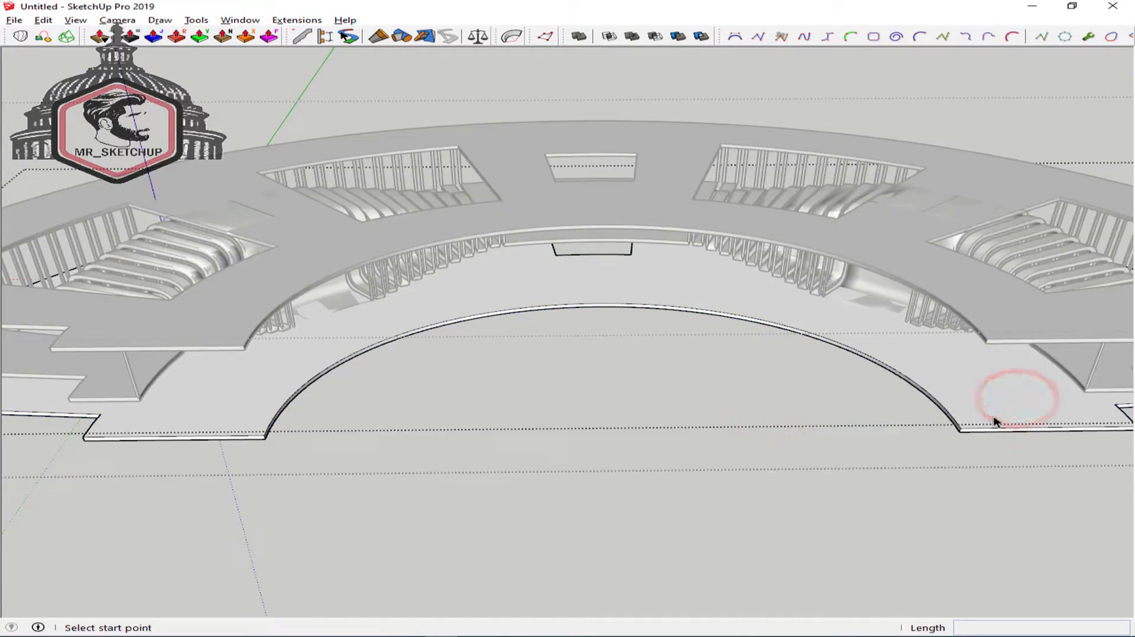
{"action": "left_click", "coordinate": [961, 427]}
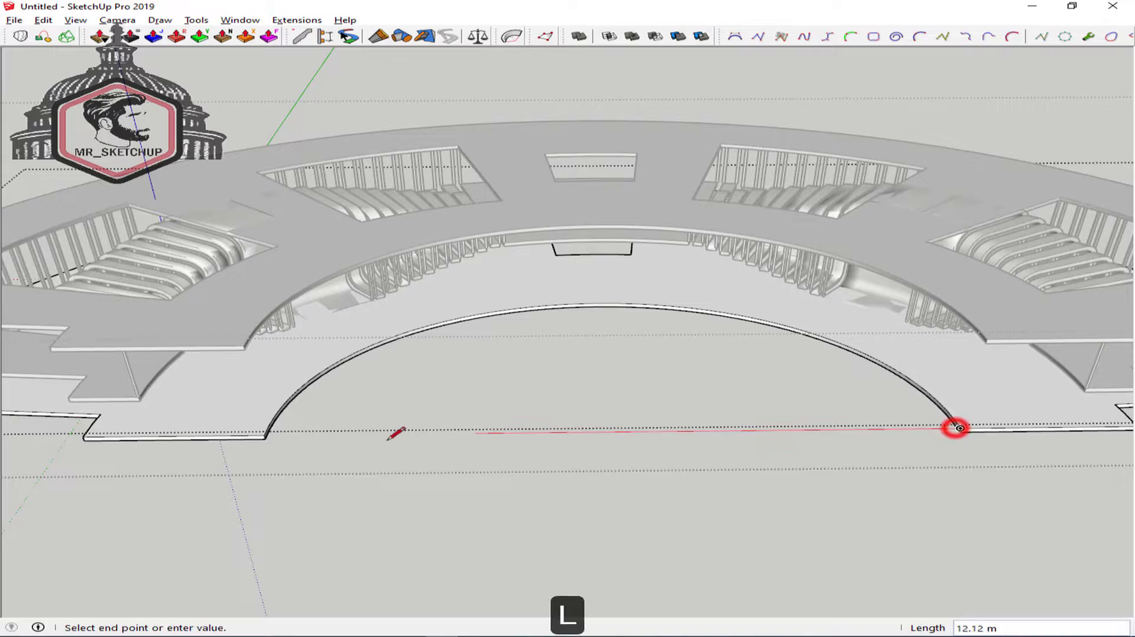
{"action": "left_click", "coordinate": [264, 435]}
{"action": "key", "text": "space"}
{"action": "left_click", "coordinate": [396, 427]}
{"action": "key", "text": "p"}
{"action": "left_click", "coordinate": [325, 432]}
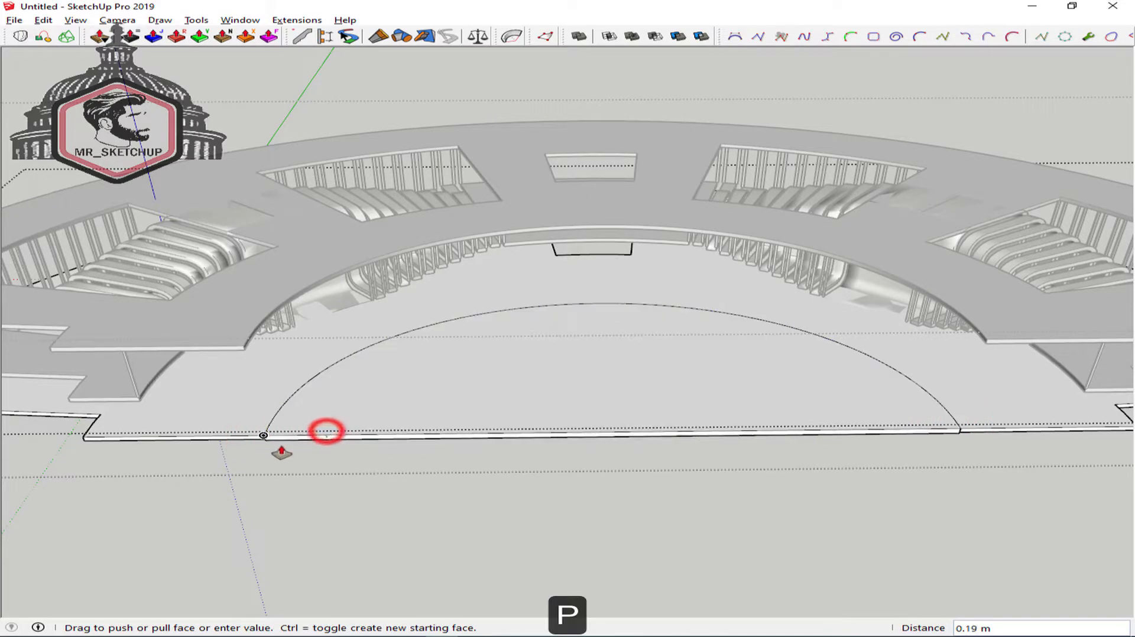
{"action": "left_click", "coordinate": [264, 441]}
{"action": "key", "text": "space"}
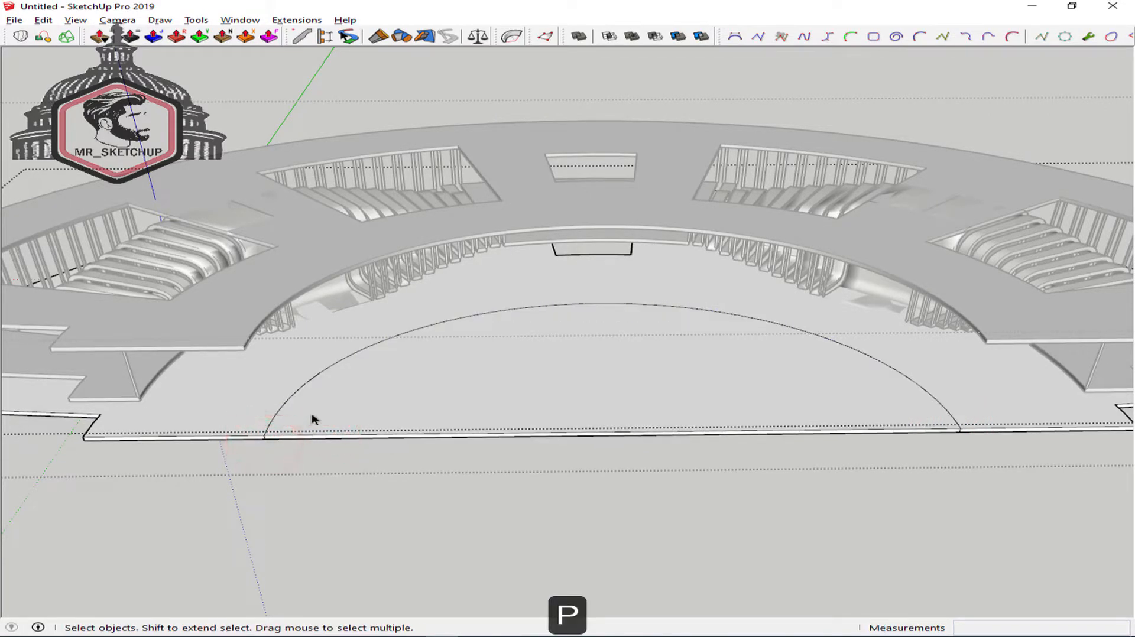
Step: Apply Soften Edges to the base plate's geometry with Soften coplanar enabled, and close the tray and the plate's group
{"action": "scroll", "coordinate": [404, 411], "scroll_direction": "down", "scroll_amount": 3}
{"action": "middle_click_drag", "start_coordinate": [532, 422], "coordinate": [473, 370]}
{"action": "double_click", "coordinate": [464, 347]}
{"action": "right_click", "coordinate": [476, 370]}
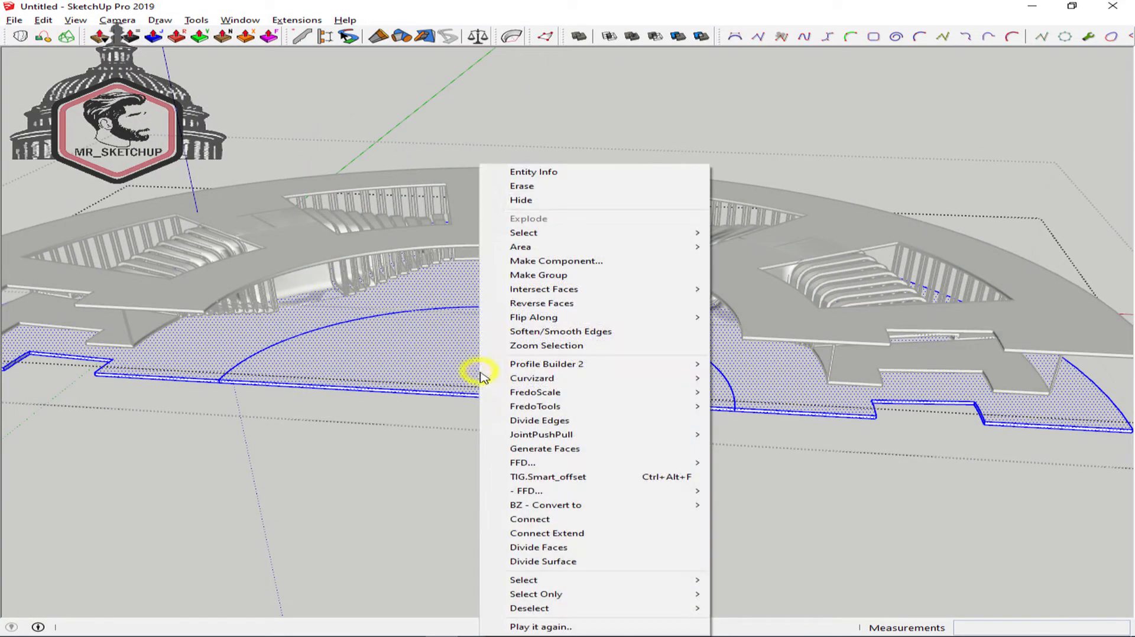
{"action": "left_click", "coordinate": [591, 332]}
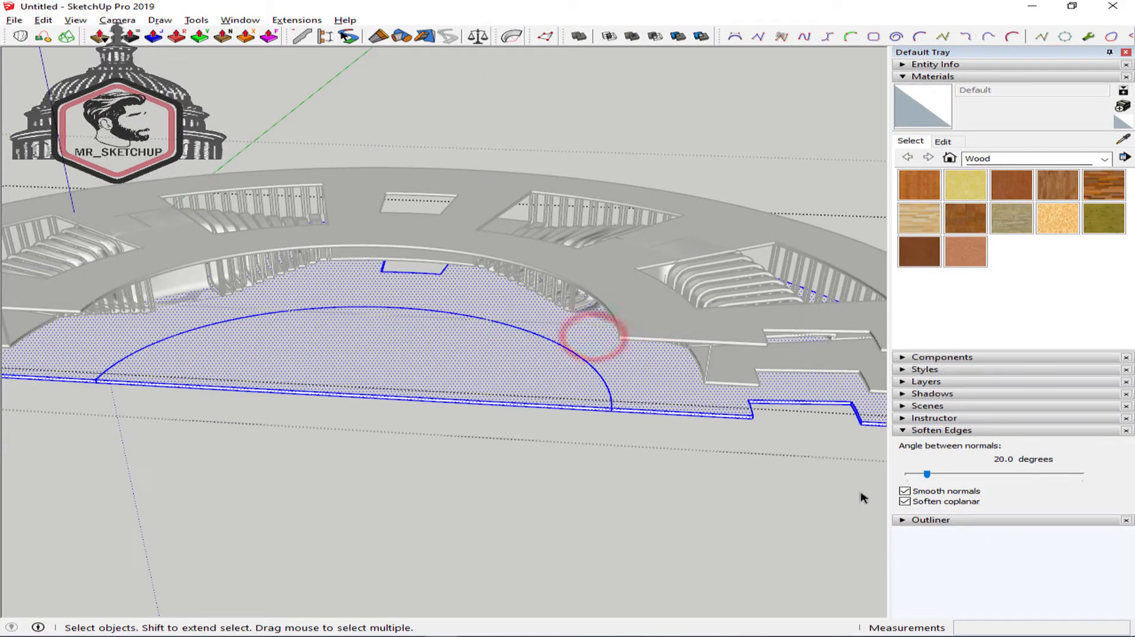
{"action": "left_click", "coordinate": [904, 501]}
{"action": "left_click", "coordinate": [905, 502]}
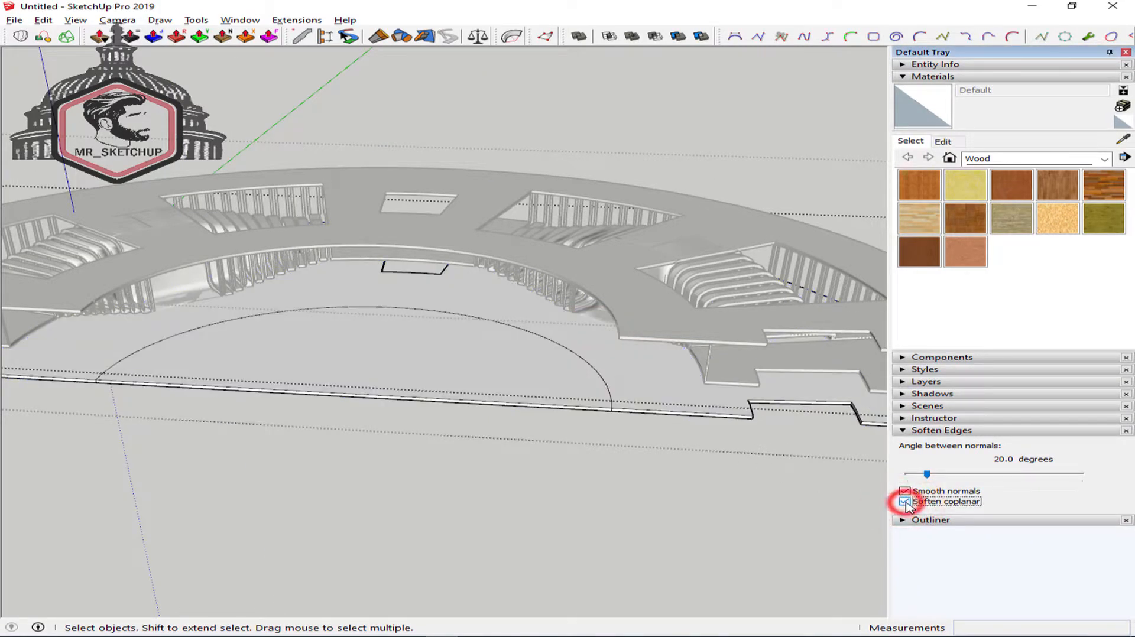
{"action": "middle_click_drag", "start_coordinate": [512, 353], "coordinate": [476, 395]}
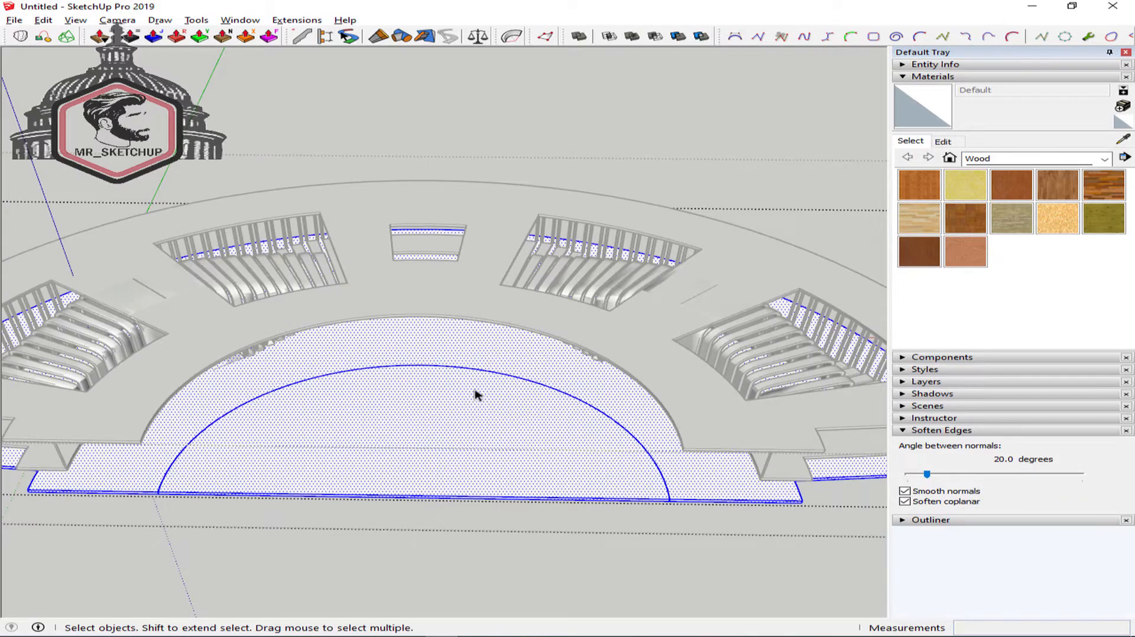
{"action": "left_click", "coordinate": [1126, 53]}
{"action": "middle_click_drag", "start_coordinate": [975, 160], "coordinate": [598, 391]}
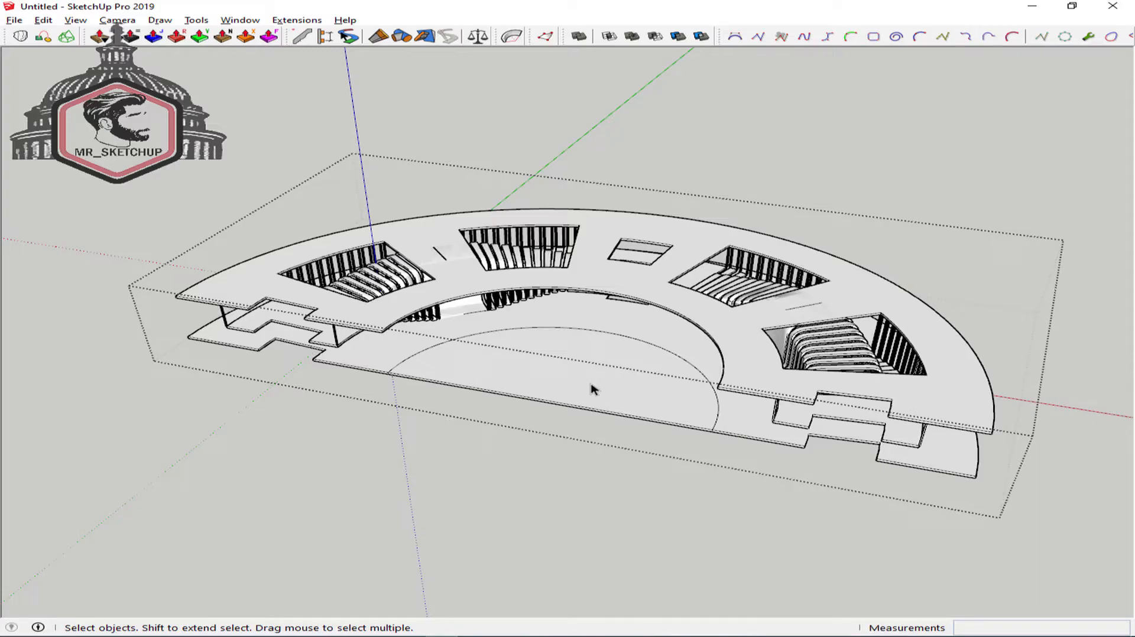
{"action": "key", "text": "ctrl+a"}
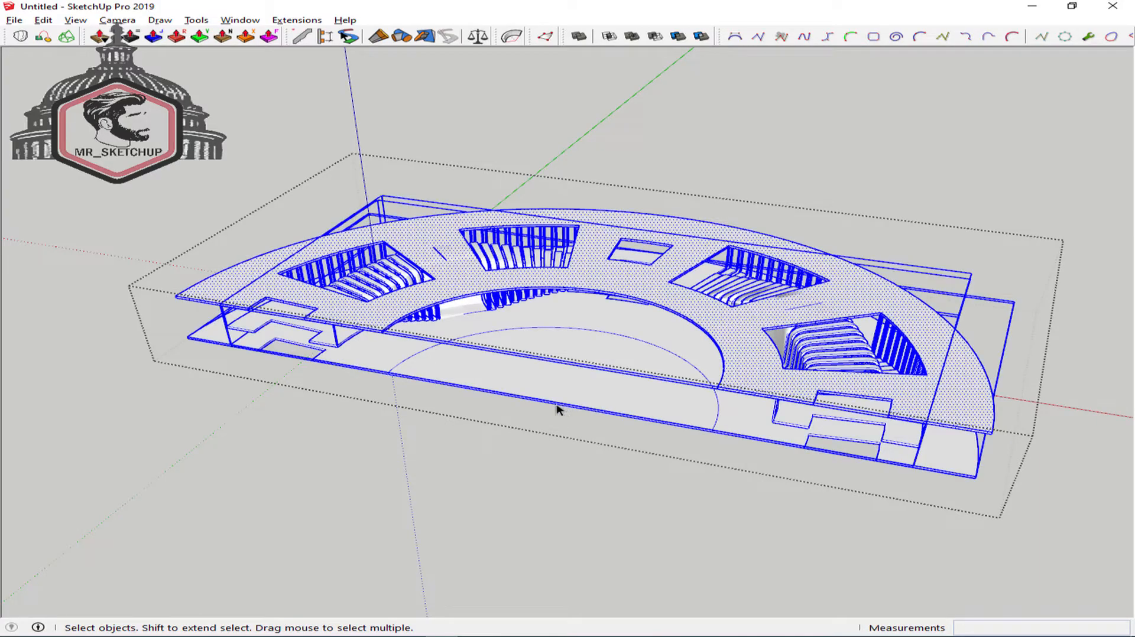
{"action": "scroll", "coordinate": [560, 406], "scroll_direction": "up", "scroll_amount": 1}
{"action": "left_click", "coordinate": [560, 445]}
{"action": "left_click", "coordinate": [569, 389]}
{"action": "scroll", "coordinate": [564, 384], "scroll_direction": "up", "scroll_amount": 2}
{"action": "key", "text": "q"}
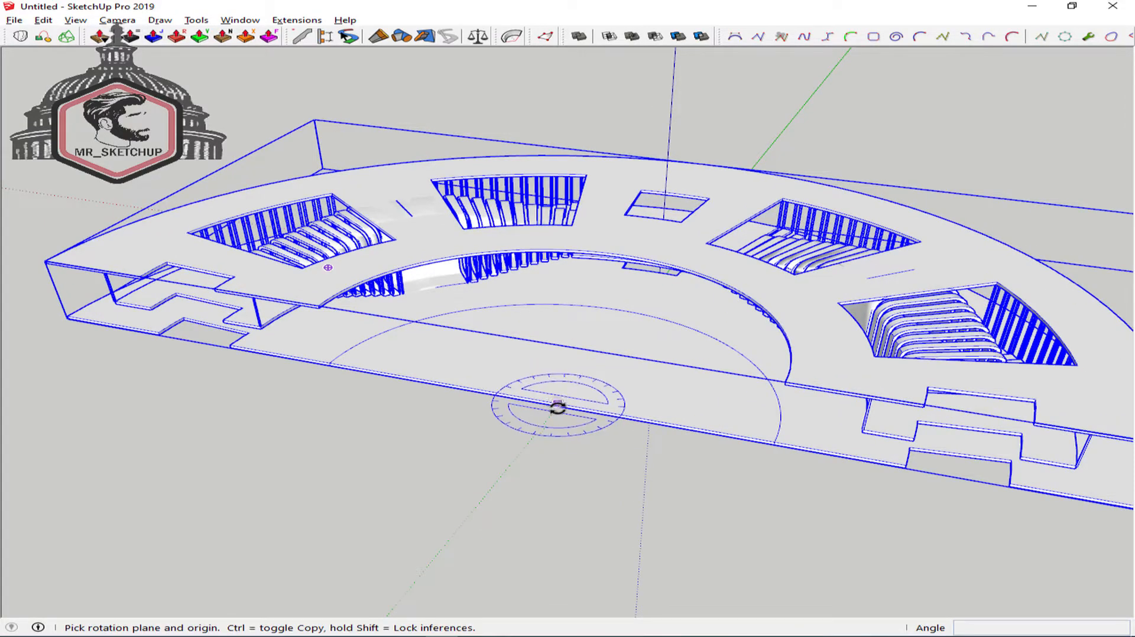
{"action": "key", "text": "space"}
Step: Open the base plate's group and select only the arc of the half-round floor area, leaving out its face and straight edge
{"action": "double_click", "coordinate": [727, 395]}
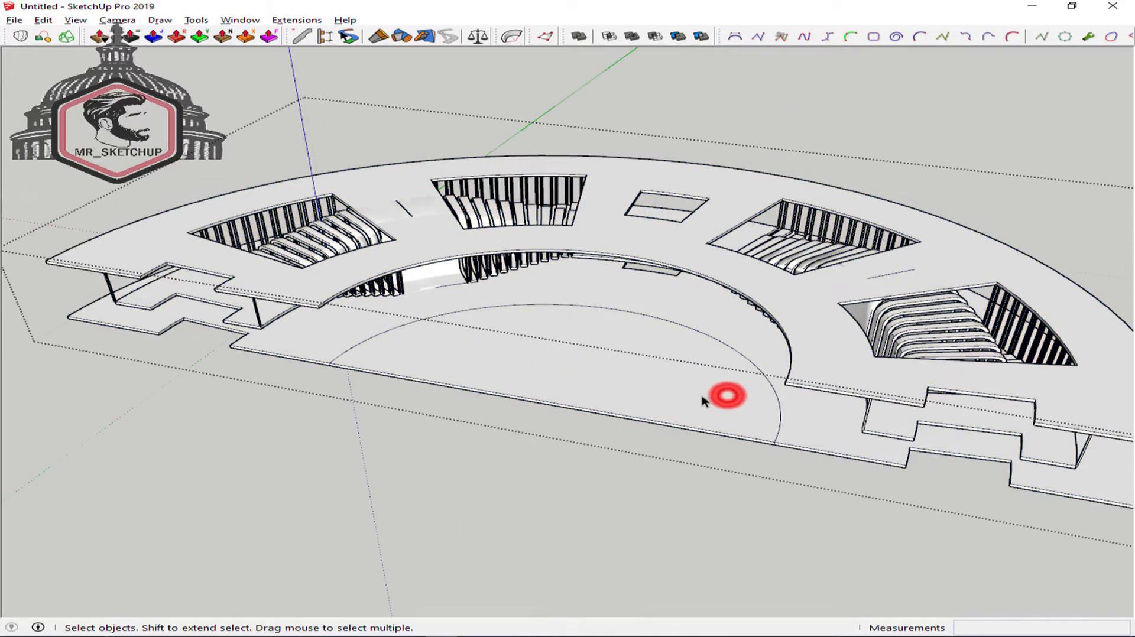
{"action": "middle_click_drag", "start_coordinate": [703, 397], "coordinate": [723, 378]}
{"action": "scroll", "coordinate": [723, 377], "scroll_direction": "up", "scroll_amount": 2}
{"action": "left_click", "coordinate": [762, 311]}
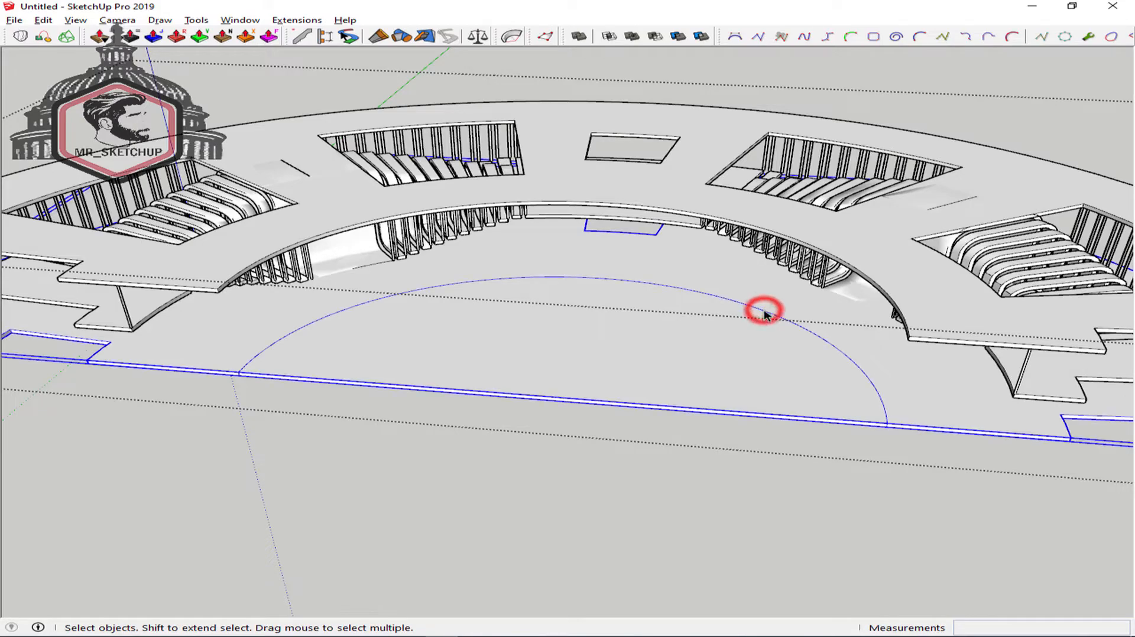
{"action": "double_click", "coordinate": [758, 310]}
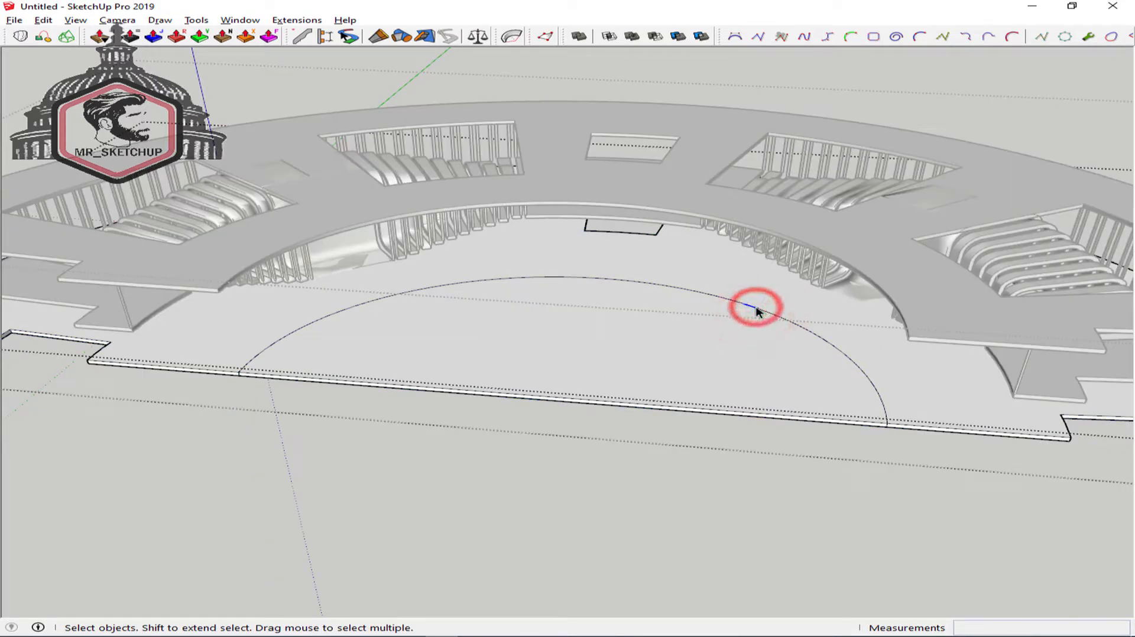
{"action": "left_click", "coordinate": [648, 312], "text": "ctrl"}
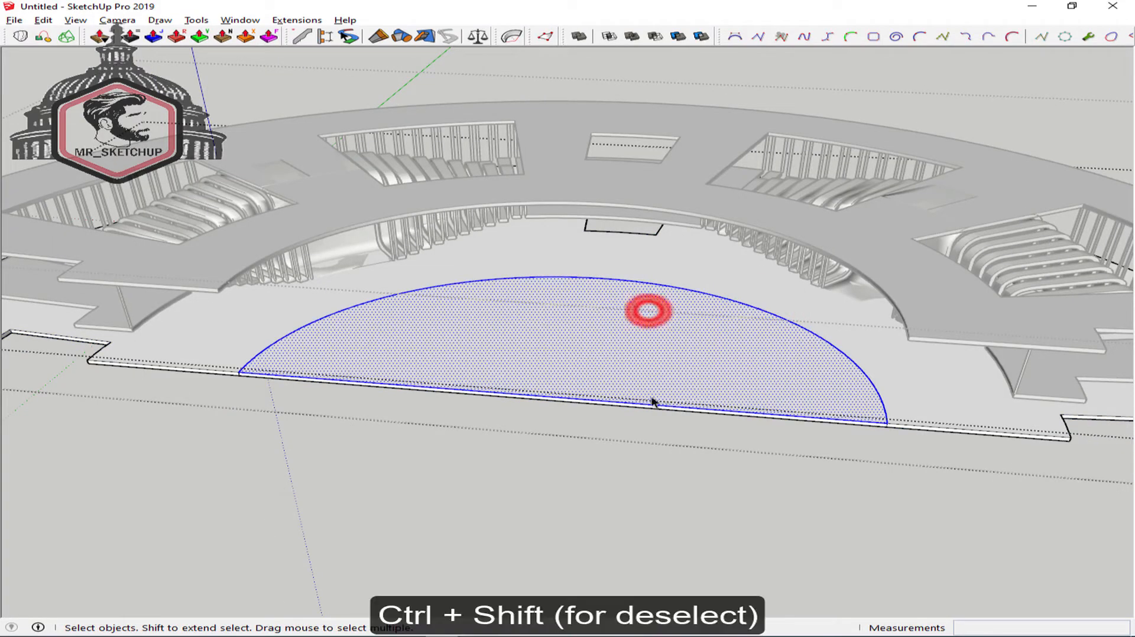
{"action": "left_click", "coordinate": [647, 385], "text": "ctrl+shift"}
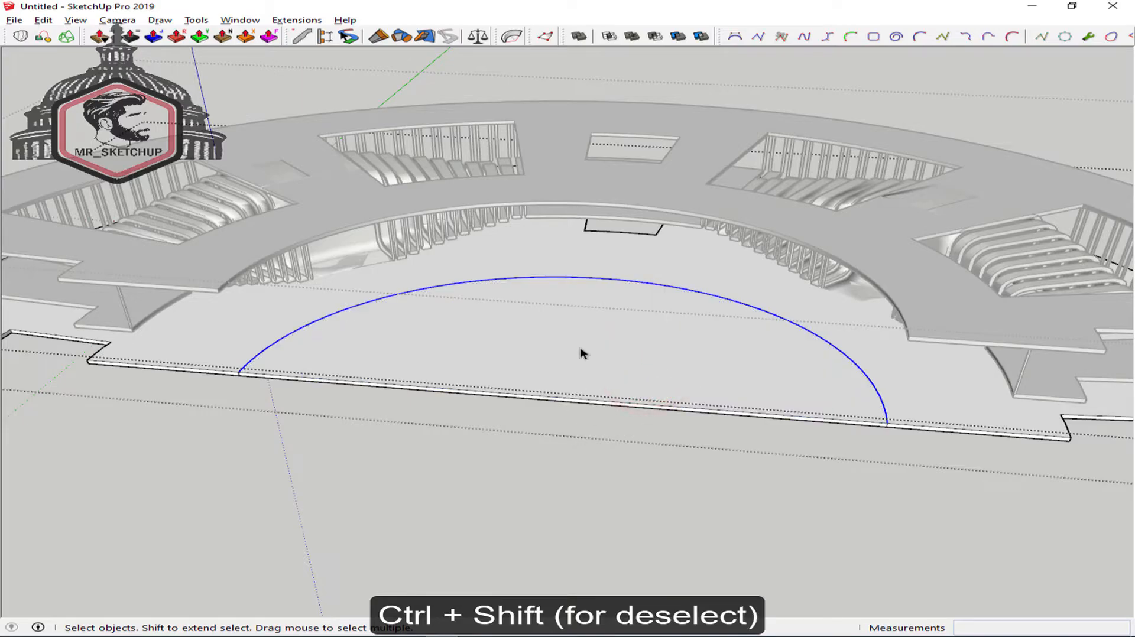
Step: Extrude the arc's vertices upward about 1.17 m with Vertex Tools and move the wall's top edge up to the roof's inner edge
{"action": "key", "text": "v"}
{"action": "middle_click_drag", "start_coordinate": [643, 303], "coordinate": [631, 222]}
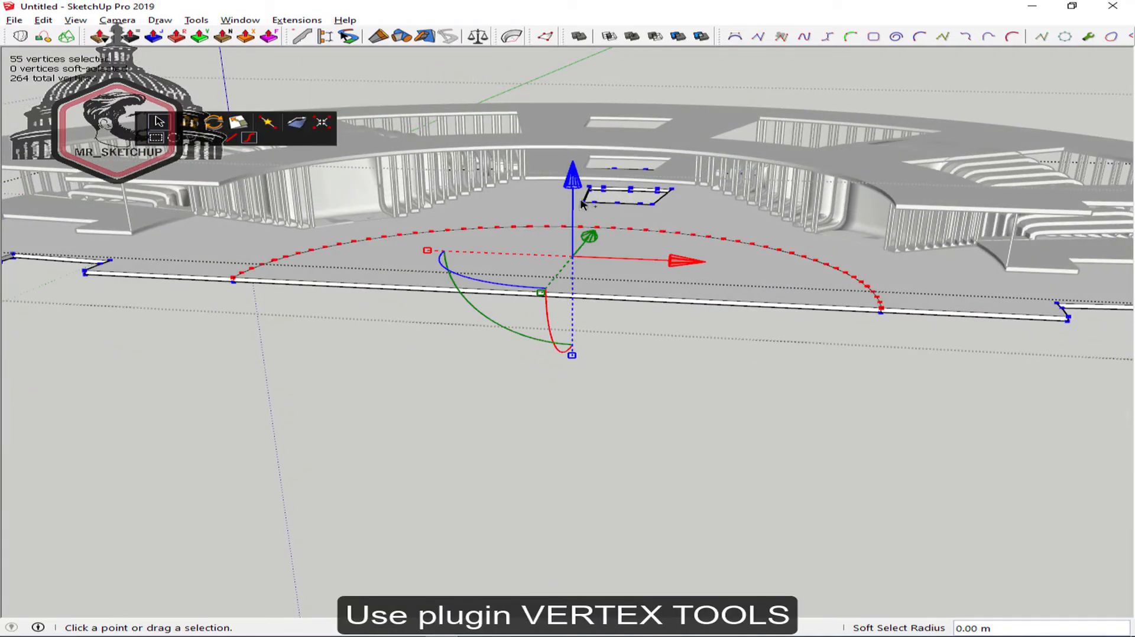
{"action": "left_click_drag", "start_coordinate": [574, 188], "coordinate": [575, 158], "text": "ctrl"}
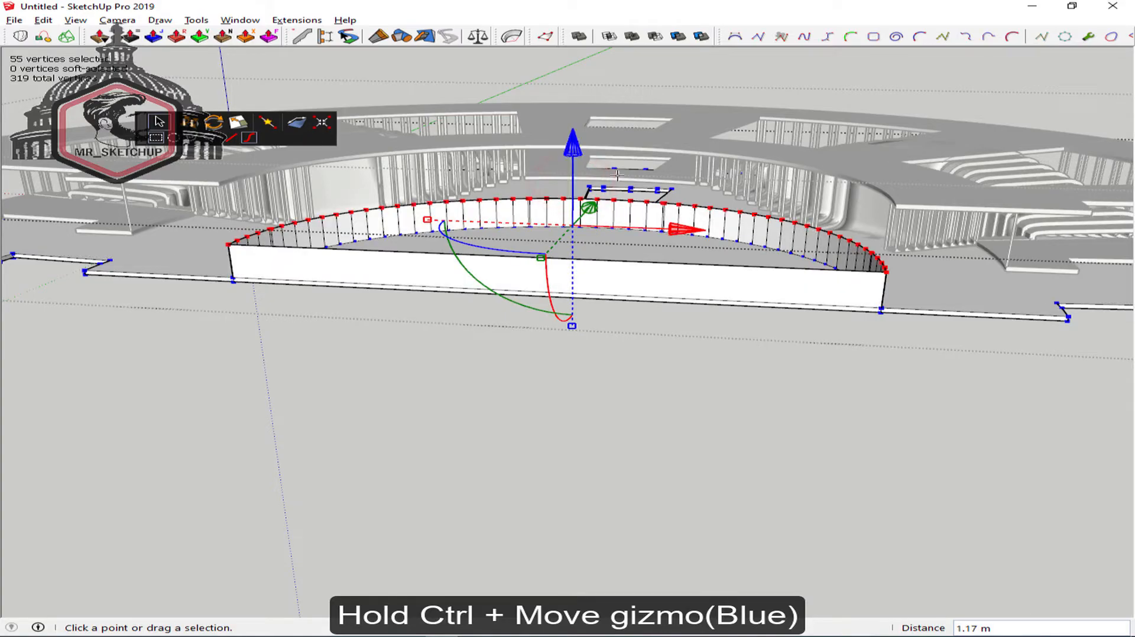
{"action": "key", "text": "m"}
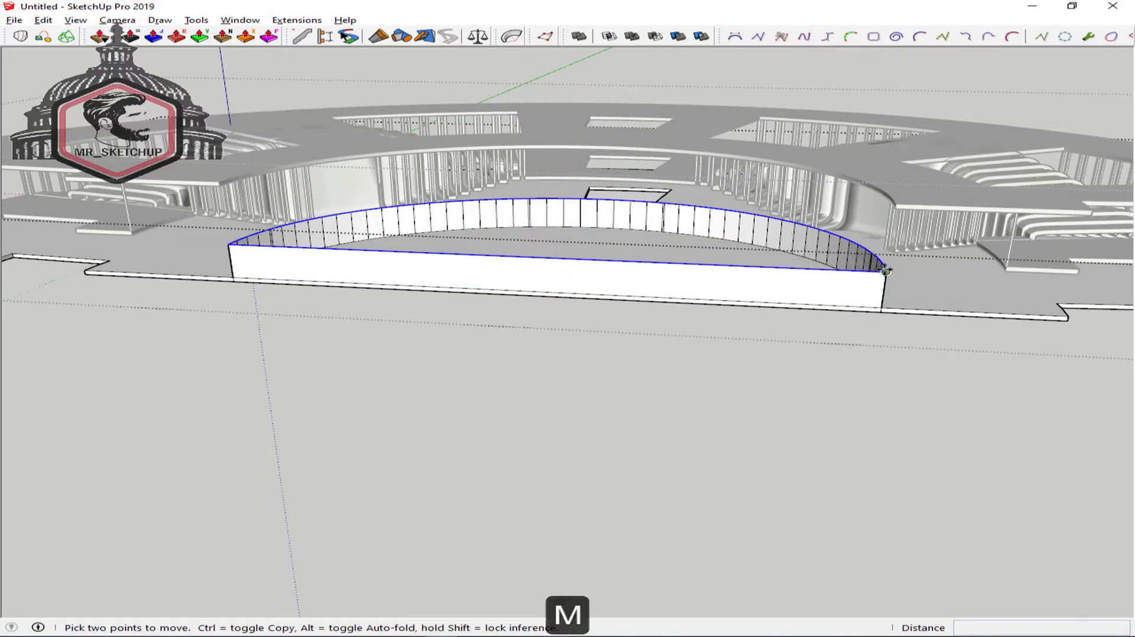
{"action": "left_click", "coordinate": [885, 271]}
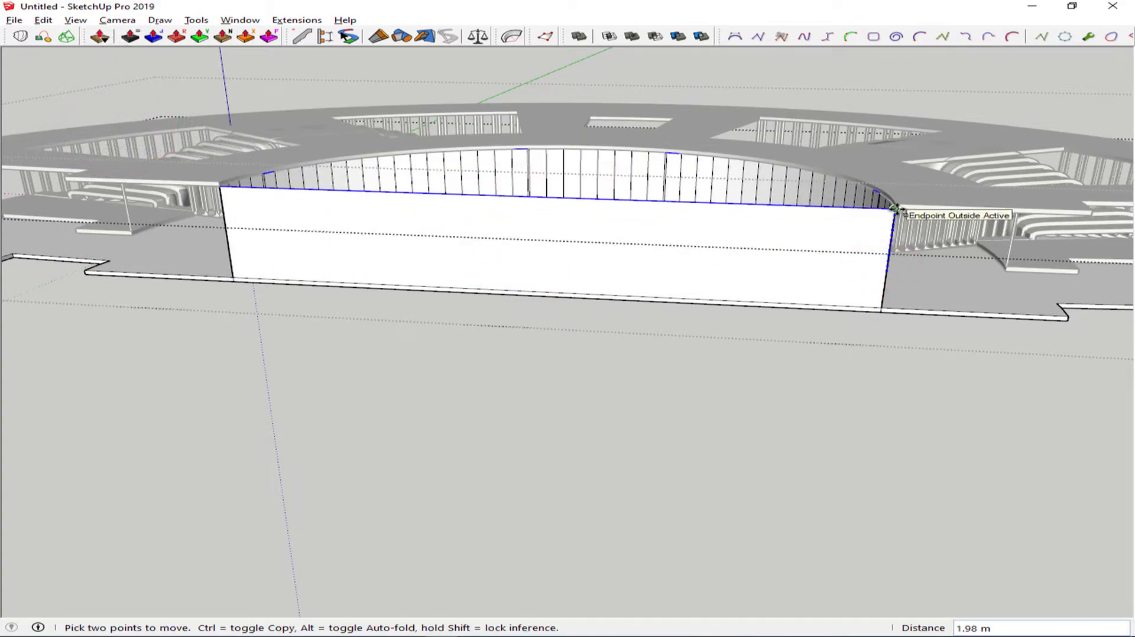
{"action": "left_click", "coordinate": [896, 205]}
Step: Erase the straight top edge between the curved wall's ends to remove the flat front wall
{"action": "middle_click_drag", "start_coordinate": [727, 185], "coordinate": [666, 296]}
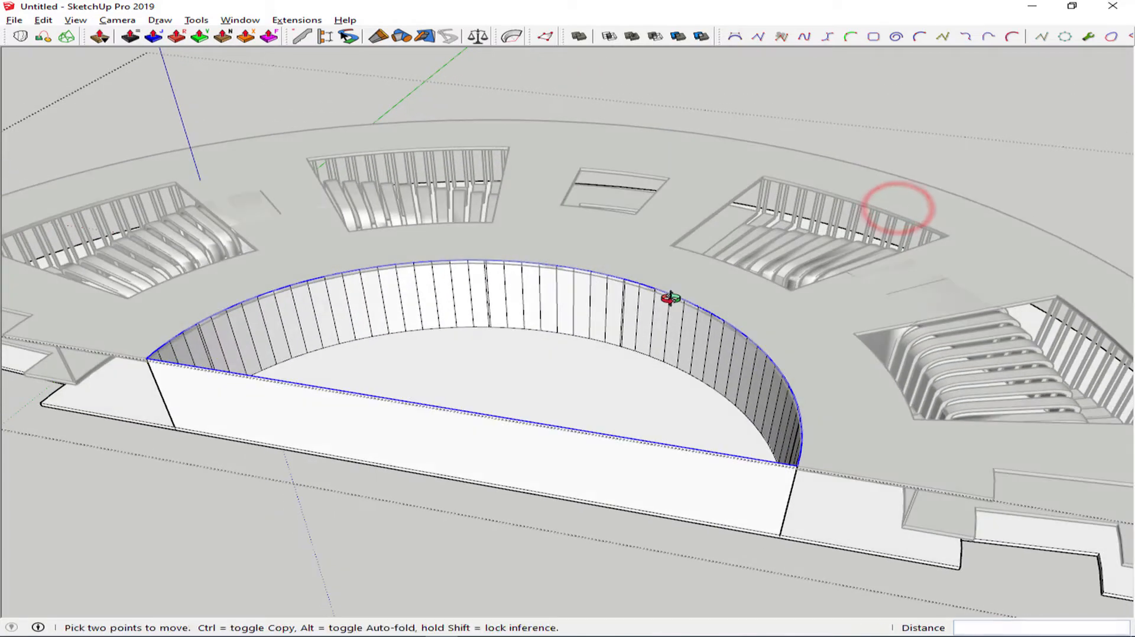
{"action": "key", "text": "e"}
{"action": "left_click", "coordinate": [522, 418]}
Step: Erase the vertical edges in the middle of the curved wall to open a doorway facing the small floor cutout, and close the groups
{"action": "middle_click_drag", "start_coordinate": [529, 422], "coordinate": [658, 284]}
{"action": "scroll", "coordinate": [650, 314], "scroll_direction": "up", "scroll_amount": 5}
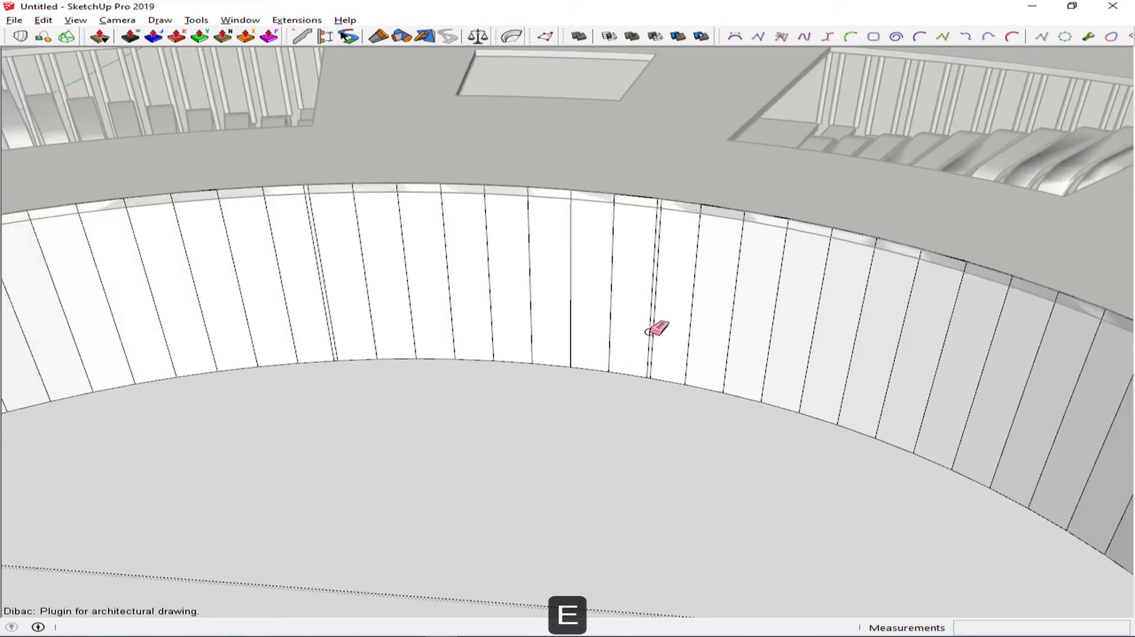
{"action": "left_click", "coordinate": [650, 330]}
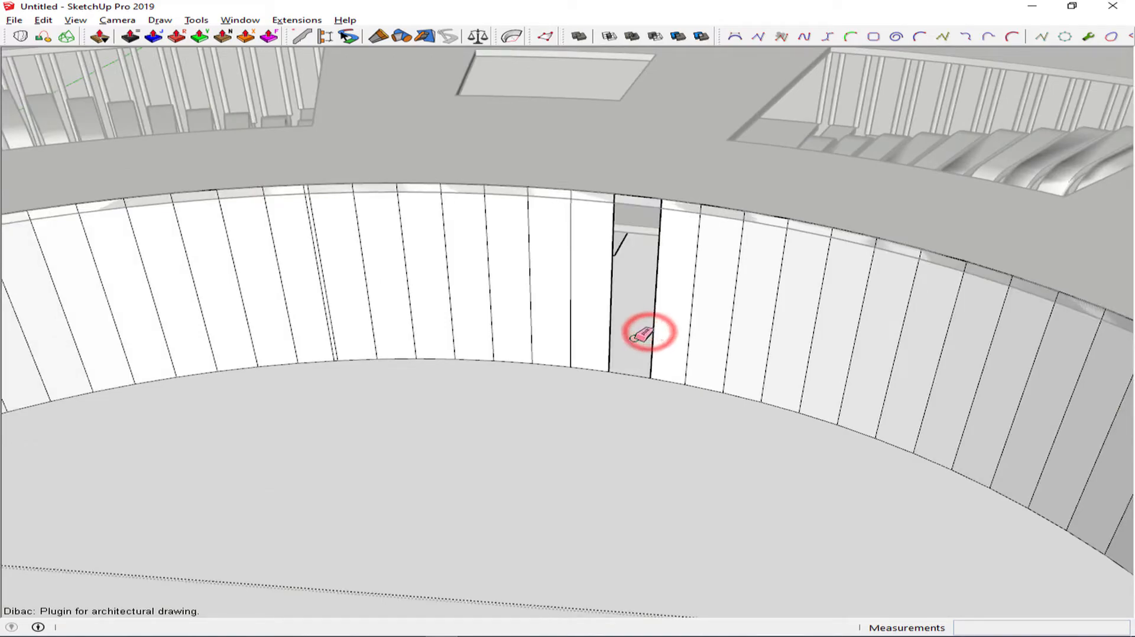
{"action": "left_click", "coordinate": [610, 355]}
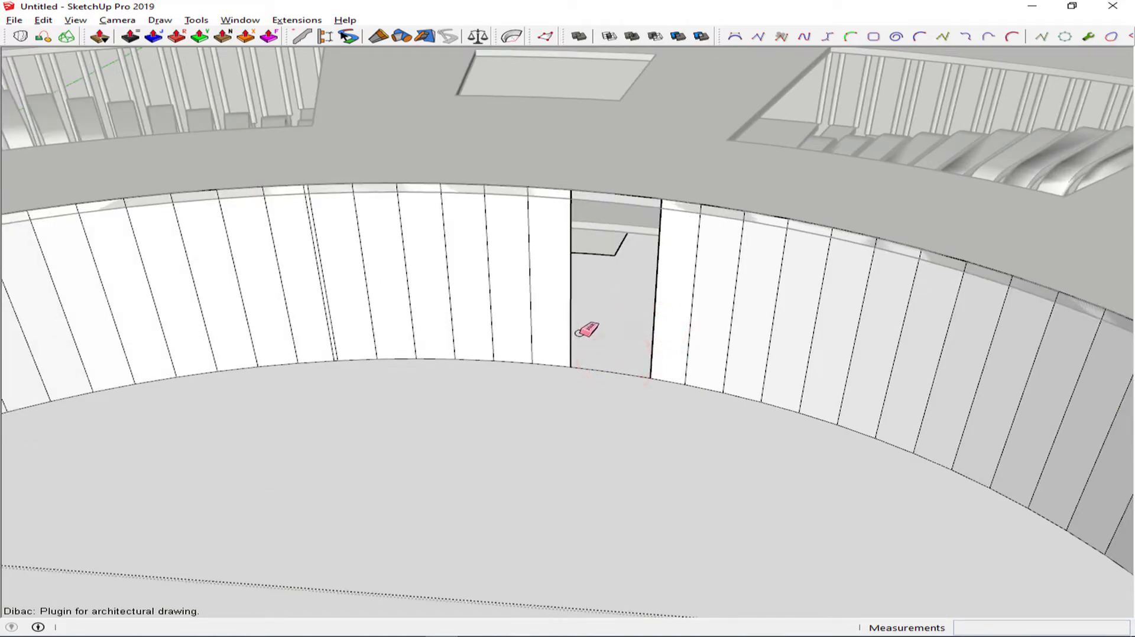
{"action": "left_click_drag", "start_coordinate": [462, 324], "coordinate": [375, 332]}
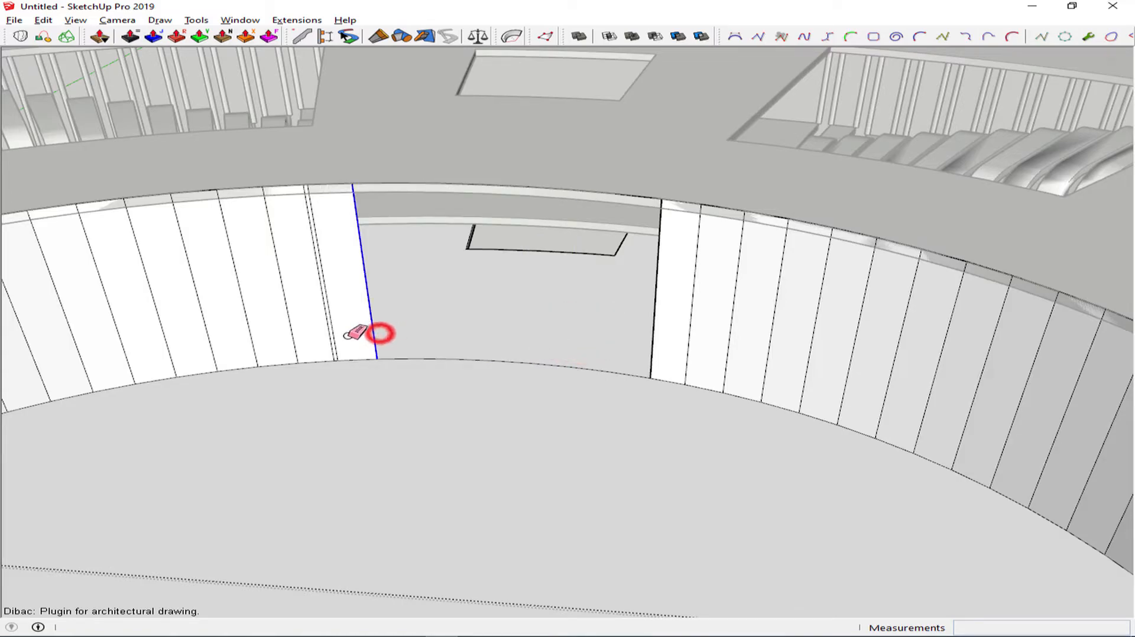
{"action": "scroll", "coordinate": [355, 332], "scroll_direction": "up", "scroll_amount": 3}
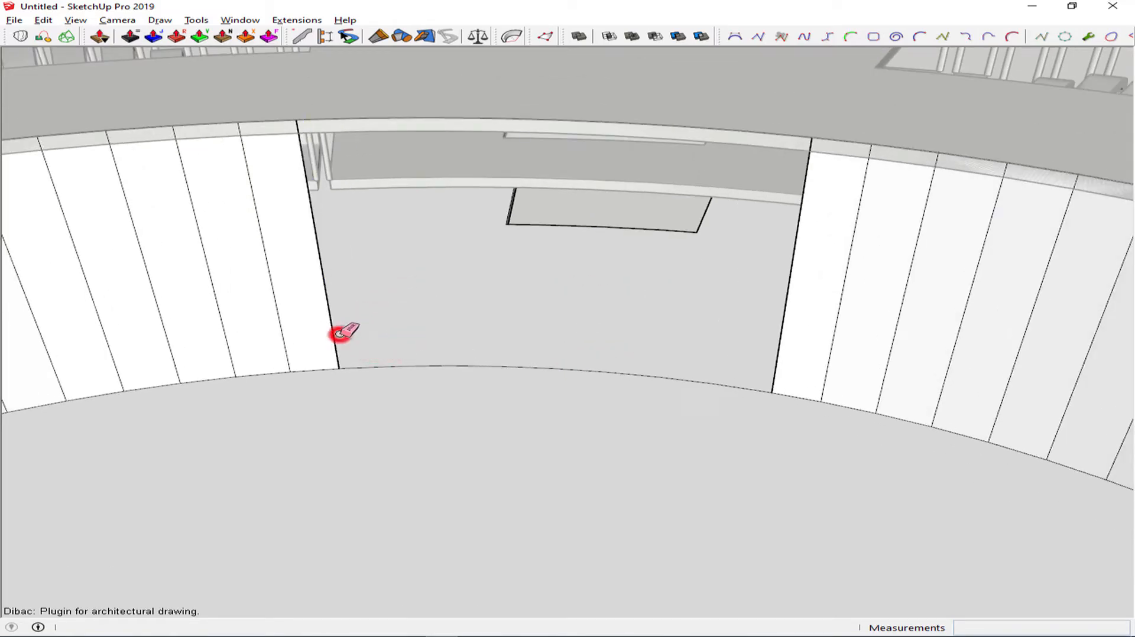
{"action": "scroll", "coordinate": [464, 332], "scroll_direction": "down", "scroll_amount": 6}
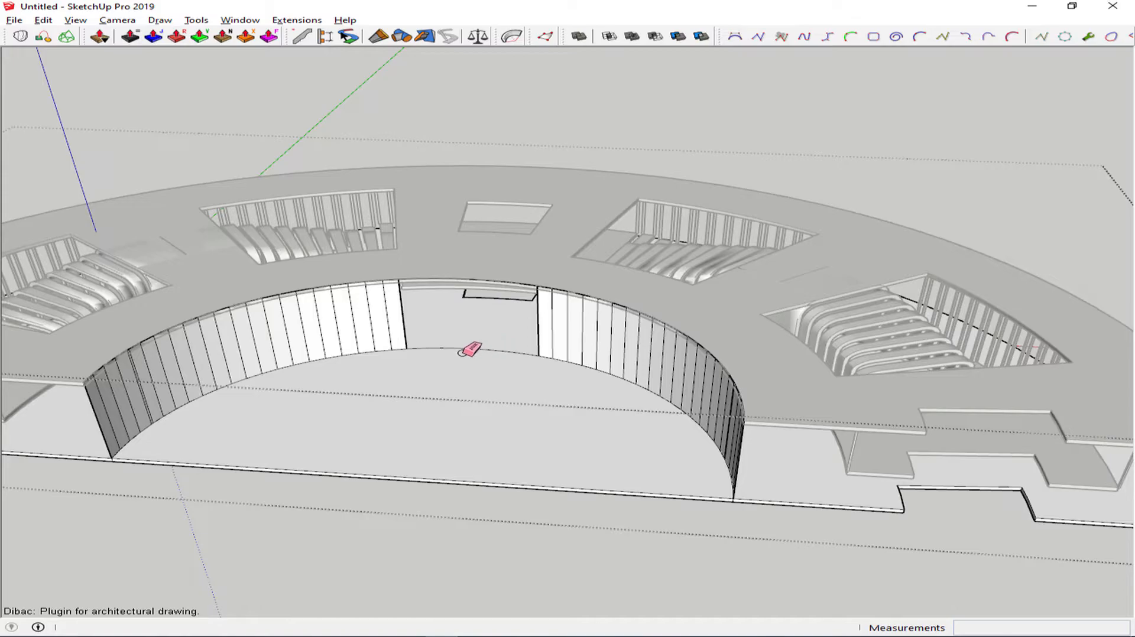
{"action": "scroll", "coordinate": [463, 352], "scroll_direction": "down", "scroll_amount": 3}
{"action": "key", "text": "space"}
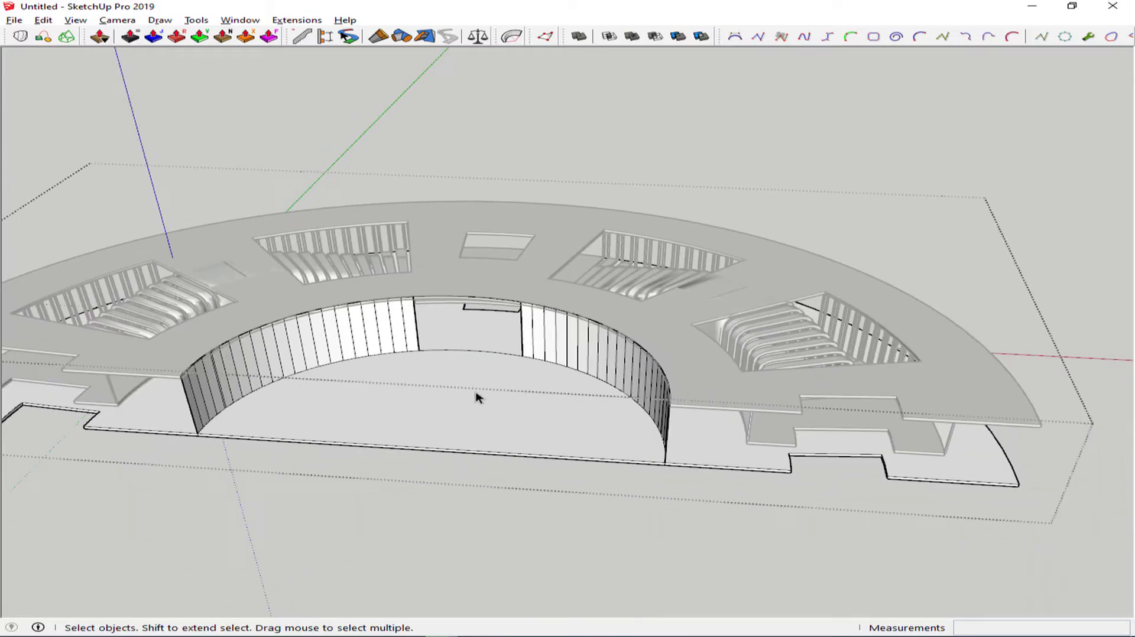
{"action": "left_click", "coordinate": [662, 173]}
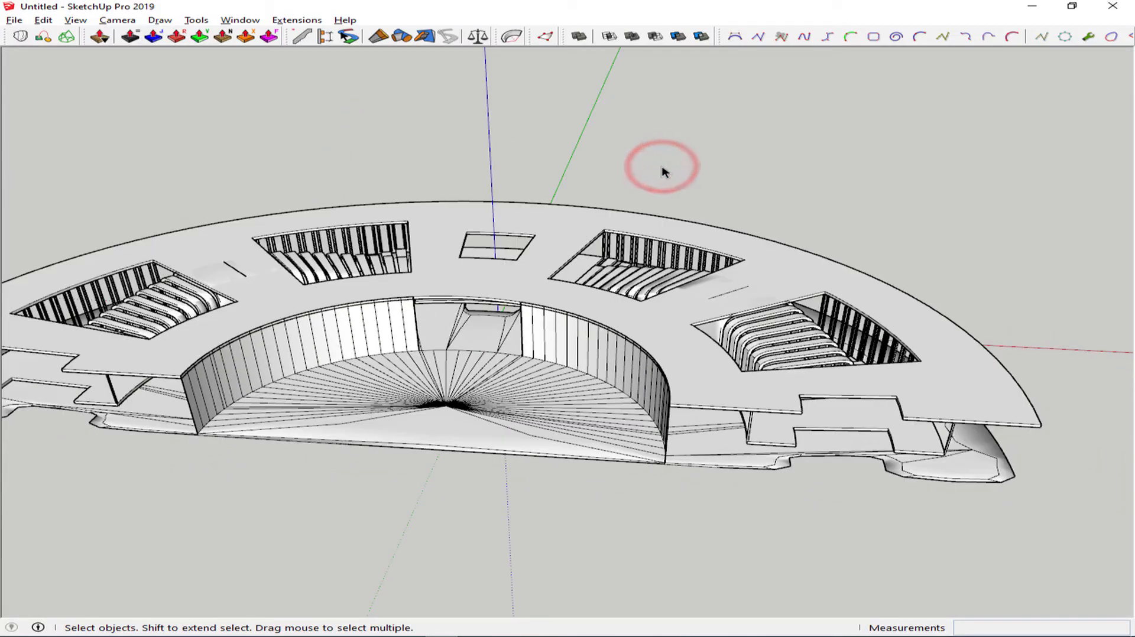
Step: Rotate a copy of the half-ring pavilion 180 degrees about the midpoint of the base plate's straight edge, completing the ring
{"action": "double_click", "coordinate": [491, 337]}
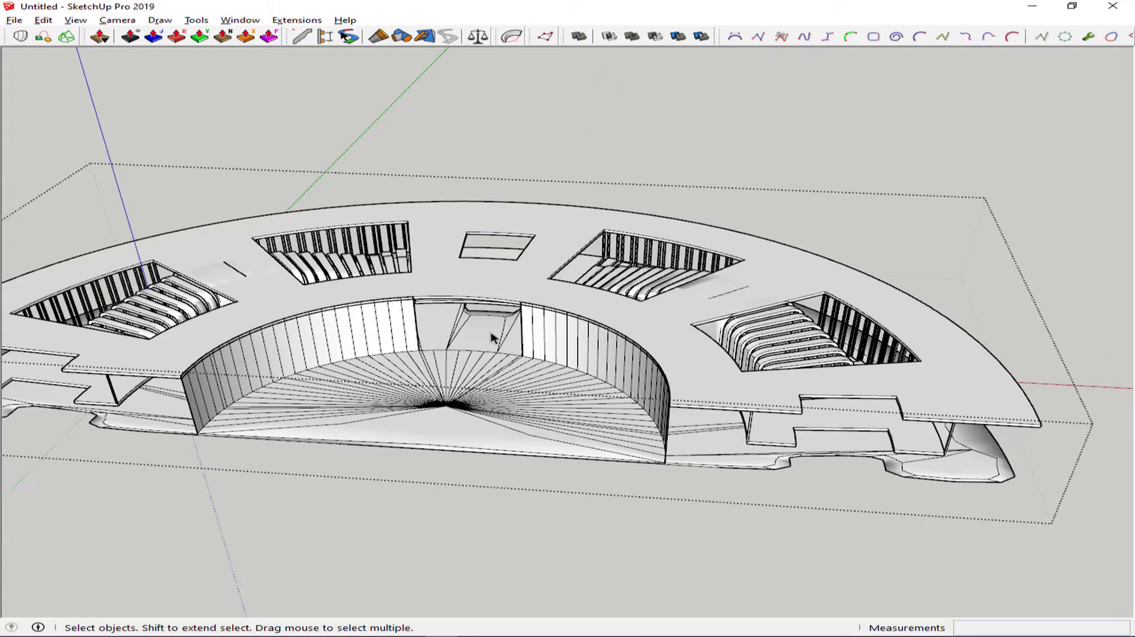
{"action": "left_click", "coordinate": [655, 170]}
{"action": "left_click", "coordinate": [509, 398]}
{"action": "key", "text": "q"}
{"action": "scroll", "coordinate": [446, 441], "scroll_direction": "up", "scroll_amount": 3}
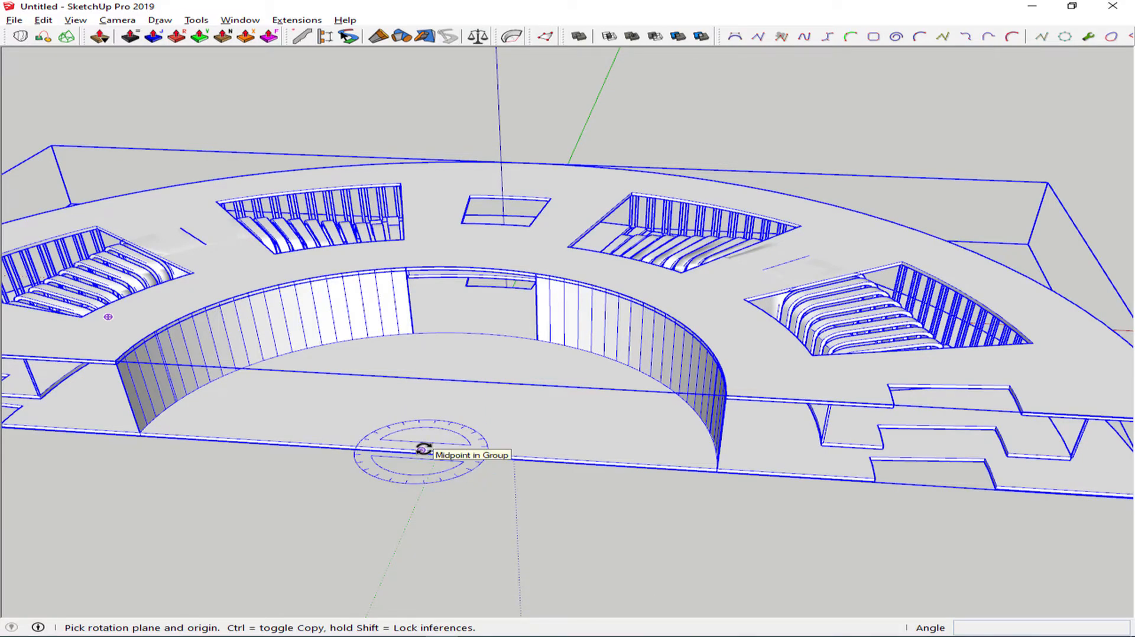
{"action": "left_click", "coordinate": [423, 450]}
{"action": "key", "text": "ctrl"}
{"action": "left_click", "coordinate": [453, 450]}
{"action": "scroll", "coordinate": [452, 450], "scroll_direction": "down", "scroll_amount": 4}
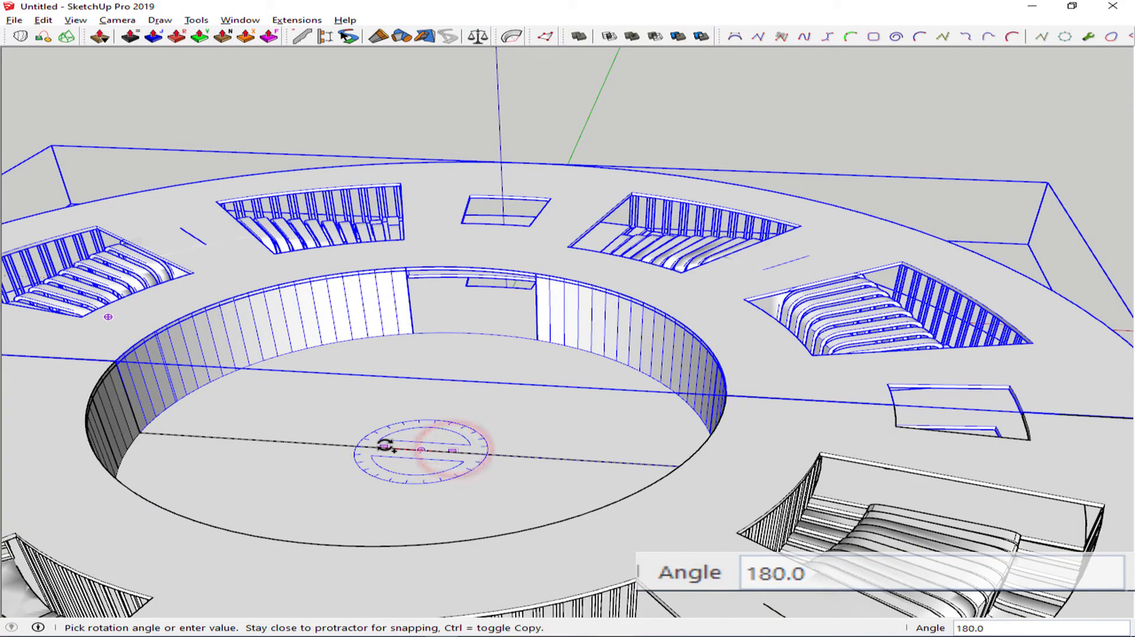
{"action": "left_click", "coordinate": [386, 445]}
{"action": "key", "text": "space"}
{"action": "left_click", "coordinate": [684, 221]}
{"action": "scroll", "coordinate": [684, 220], "scroll_direction": "down", "scroll_amount": 3}
{"action": "middle_click_drag", "start_coordinate": [684, 221], "coordinate": [438, 384]}
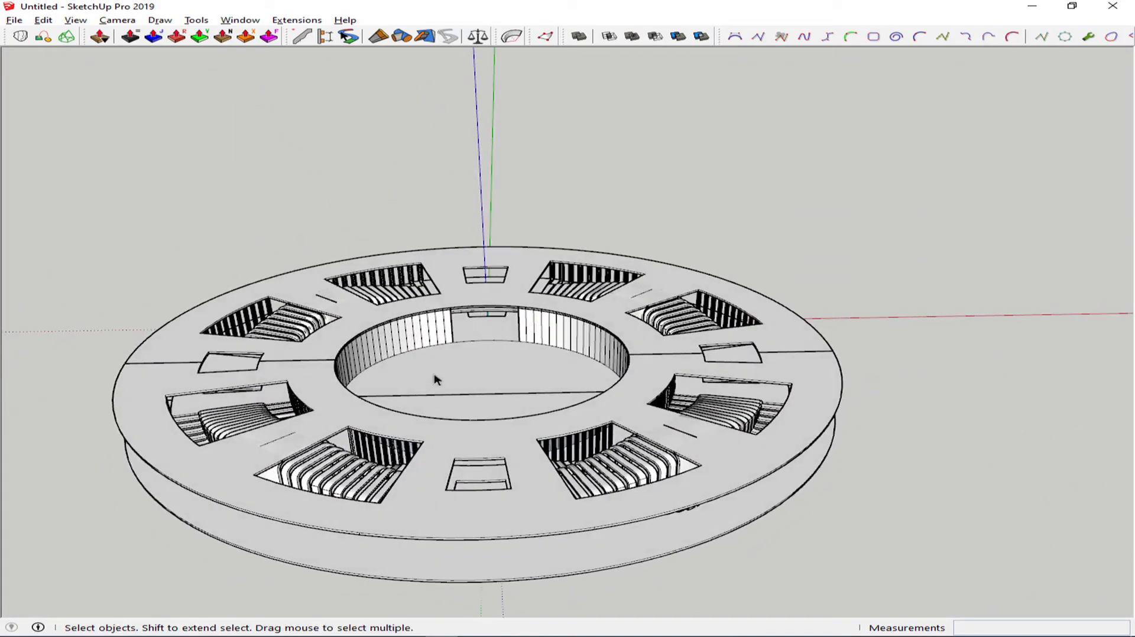
{"action": "scroll", "coordinate": [463, 312], "scroll_direction": "up", "scroll_amount": 3}
{"action": "middle_click_drag", "start_coordinate": [461, 338], "coordinate": [402, 293]}
{"action": "scroll", "coordinate": [523, 335], "scroll_direction": "down", "scroll_amount": 3}
{"action": "mouse_move", "coordinate": [535, 353]}
{"action": "middle_mouse_down"}
{"action": "mouse_move", "coordinate": [534, 368]}
{"action": "mouse_move", "coordinate": [532, 357]}
{"action": "middle_mouse_up"}
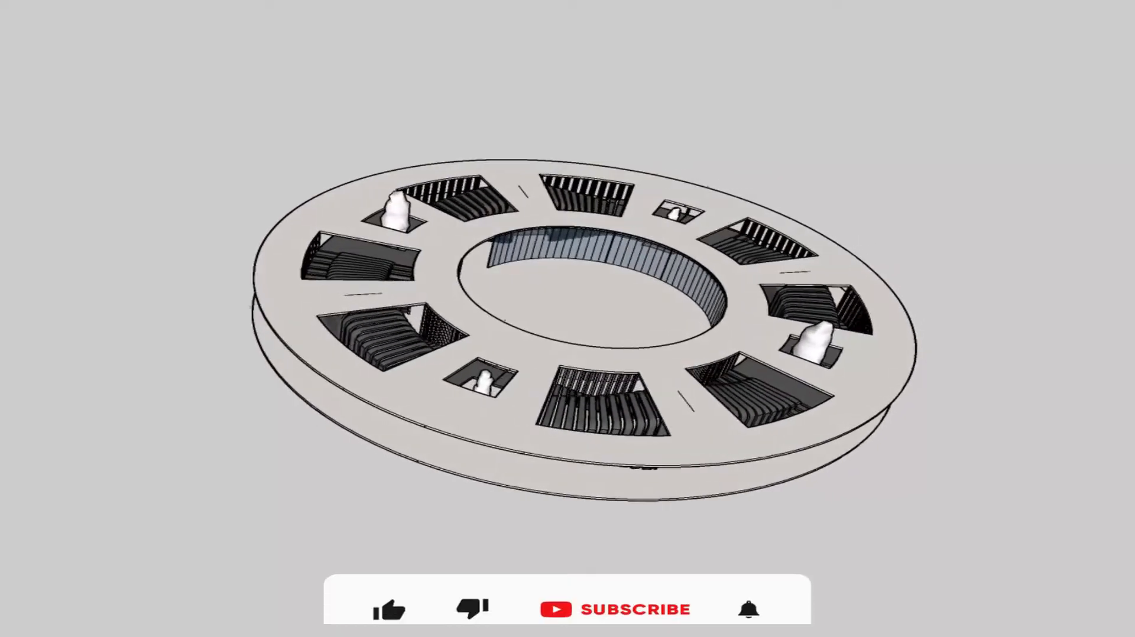